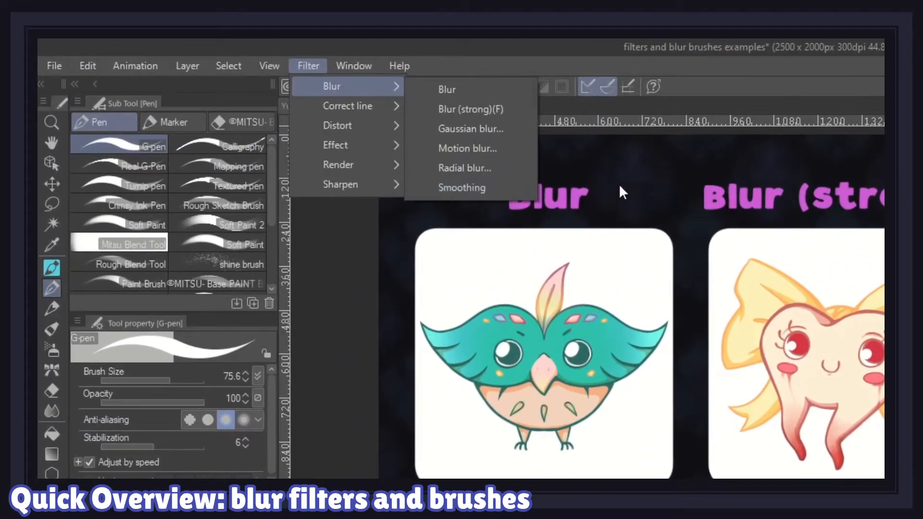
Step: Apply the Blur filter to the bird illustration
left_click(635, 181)
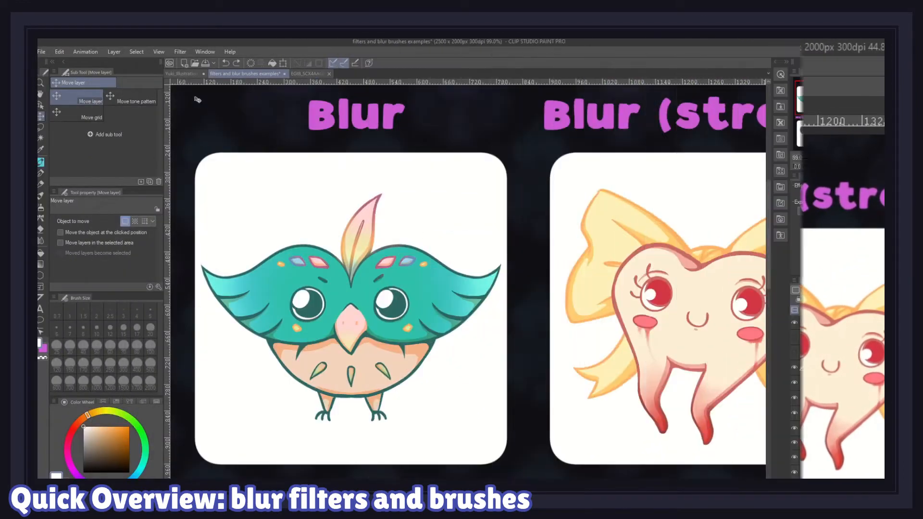
left_click(181, 52)
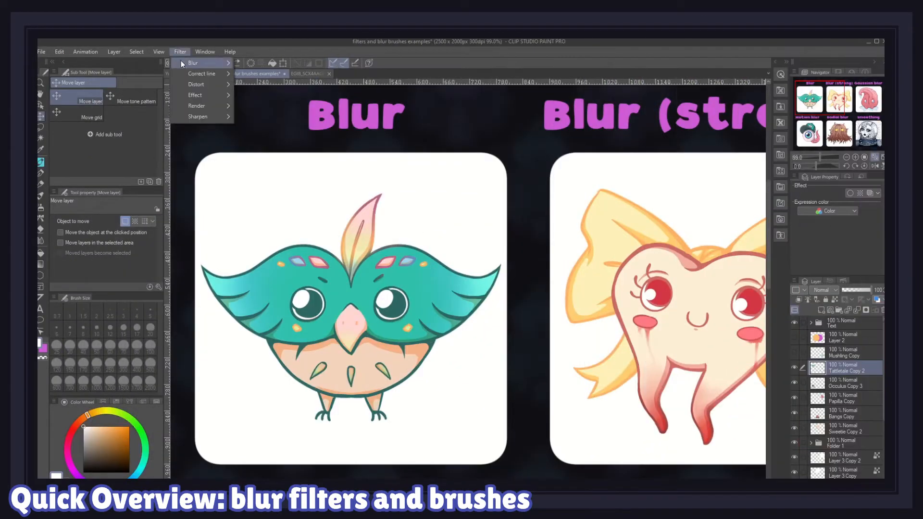
mouse_move(202, 63)
left_click(260, 65)
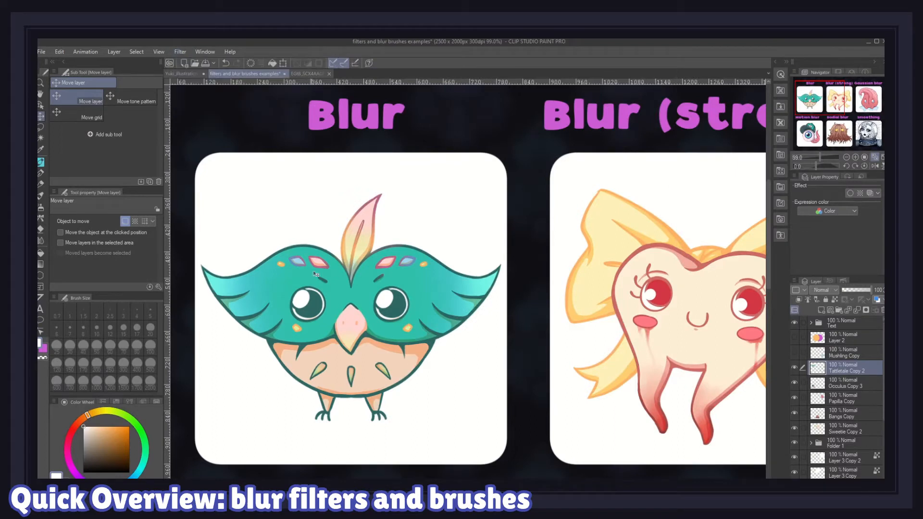
Step: Select the tooth character's layer and apply the Blur (strong) filter to it
left_click_drag(666, 327, 413, 328)
left_click(854, 427)
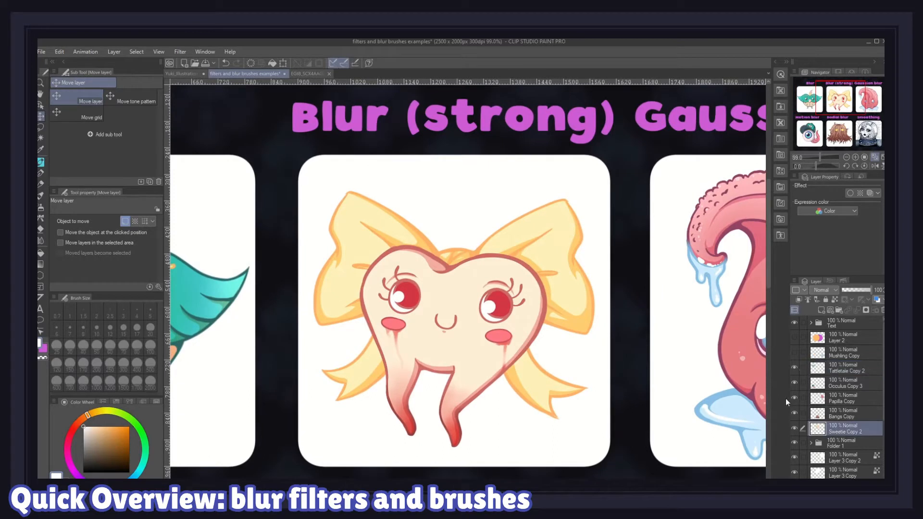
left_click(181, 53)
mouse_move(189, 64)
left_click(256, 75)
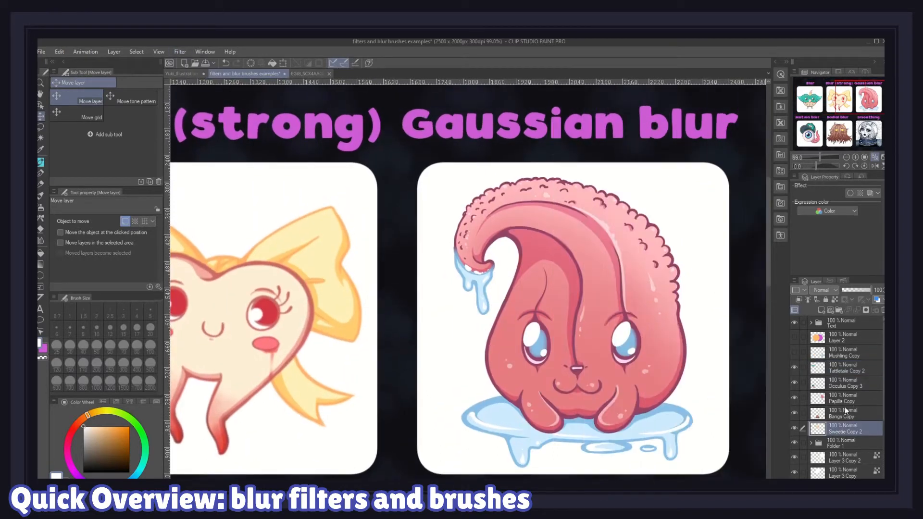
Step: Select the pink creature's layer and apply a Gaussian blur with strength 21.46
left_click(865, 400)
left_click(185, 51)
mouse_move(189, 64)
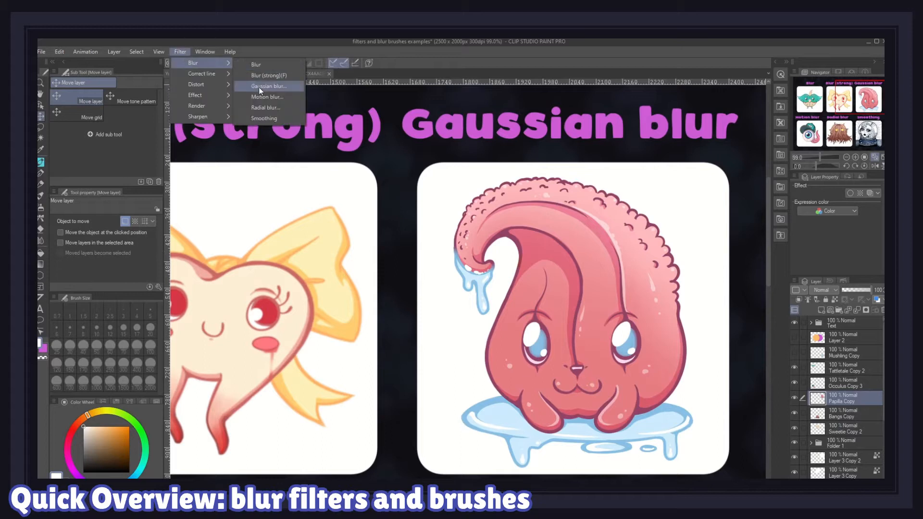
left_click(262, 88)
left_click_drag(109, 163, 284, 178)
left_click_drag(158, 164, 121, 160)
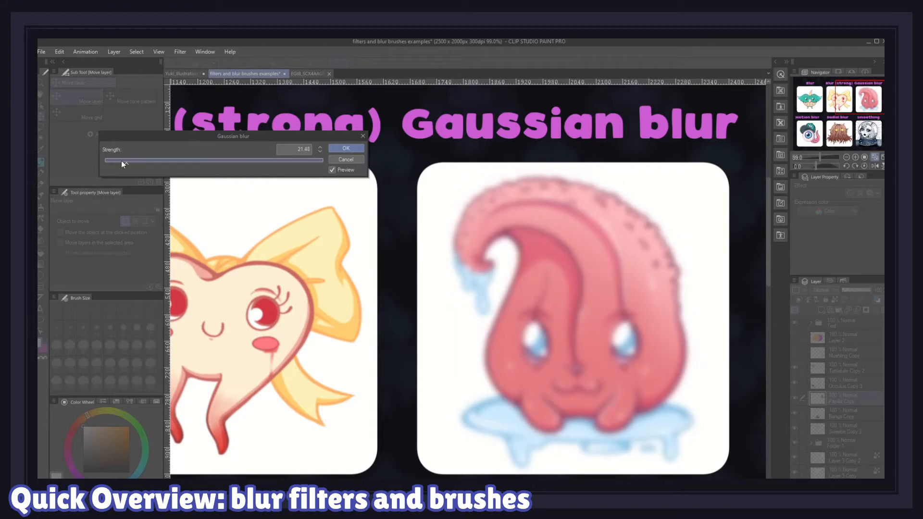
Step: Apply a Motion blur to the eyeball with Forward direction, strength 22.71 and angle -53
left_click(180, 50)
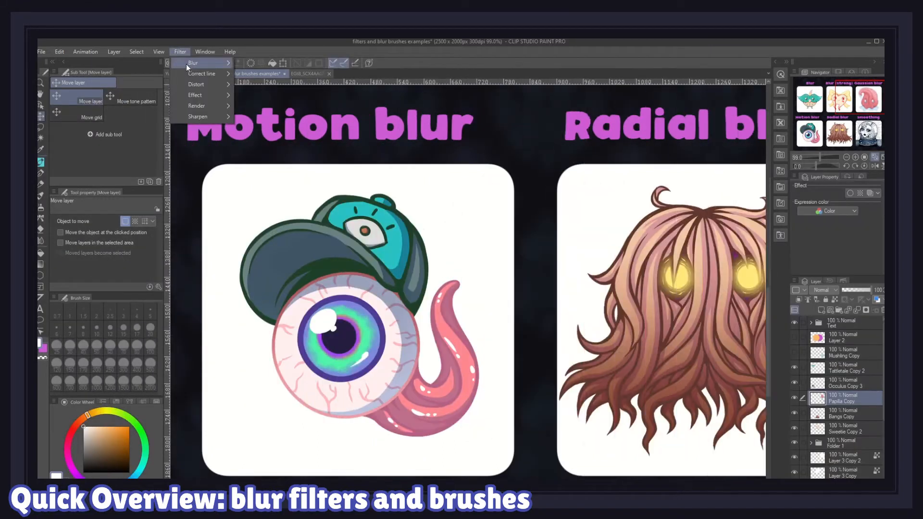
mouse_move(202, 62)
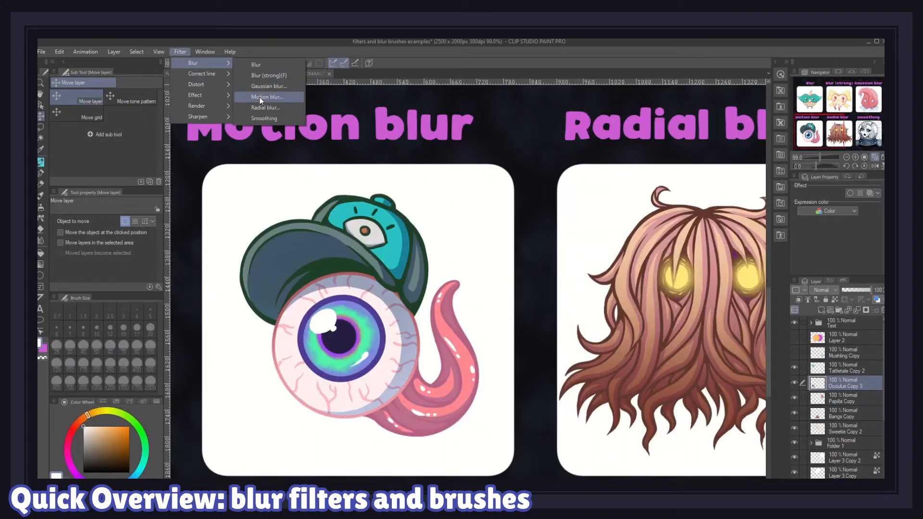
left_click(260, 97)
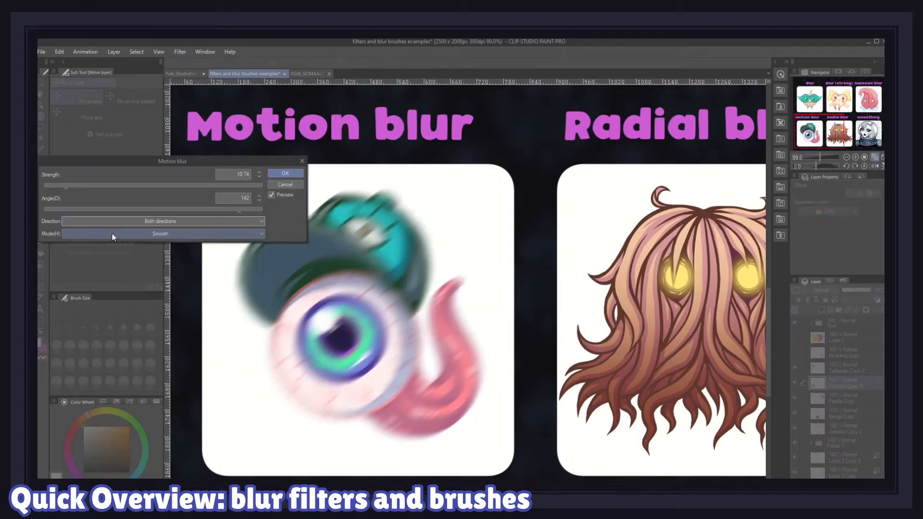
left_click(120, 222)
left_click(113, 243)
left_click_drag(50, 209, 123, 213)
left_click_drag(71, 193, 91, 188)
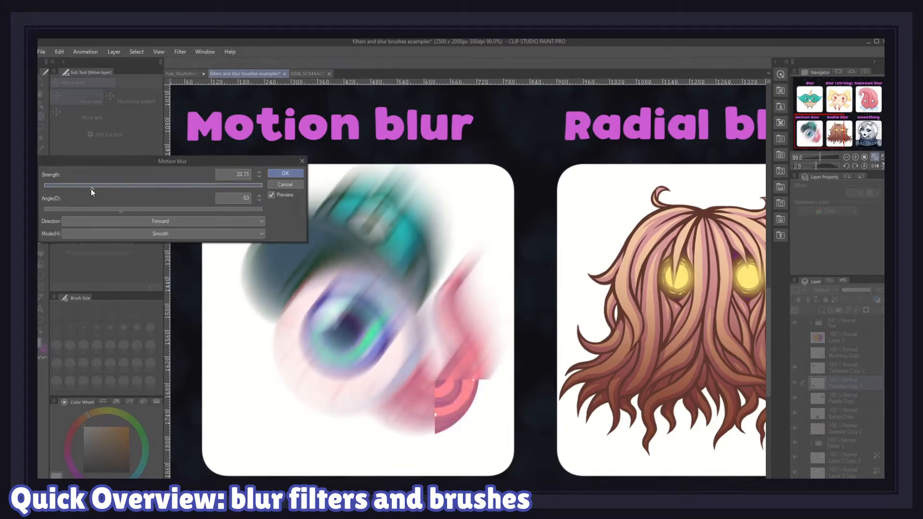
left_click(285, 173)
Step: Apply a Radial blur to the hair creature, moving the blur centre between its eyes and adjusting the strength
left_click_drag(433, 111, 208, 111)
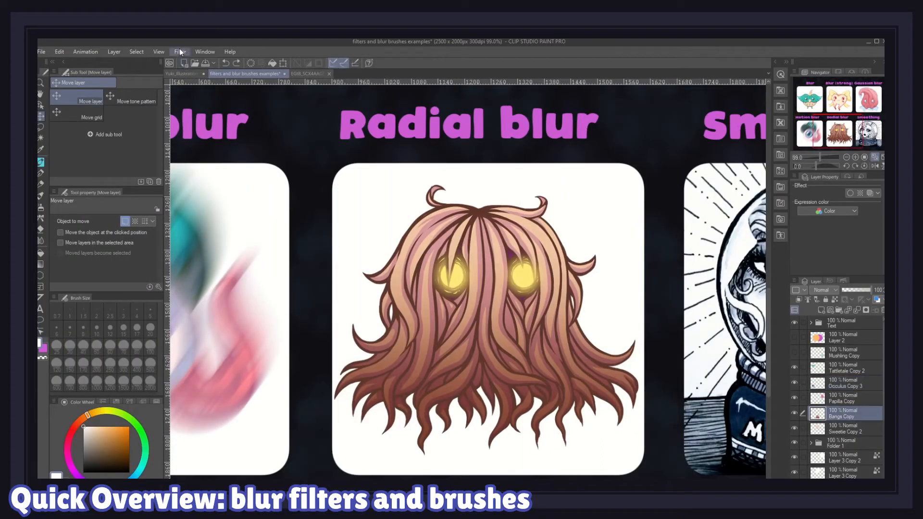
left_click(180, 50)
mouse_move(195, 62)
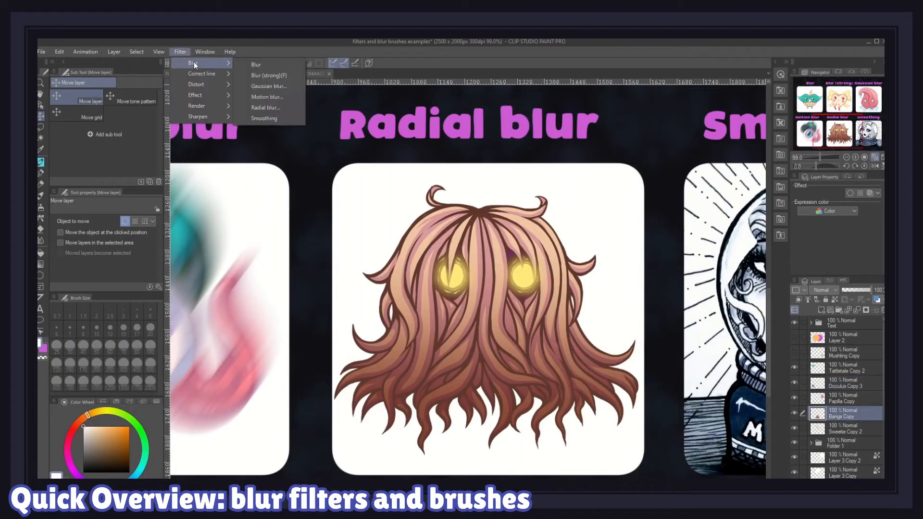
left_click(265, 108)
left_click_drag(154, 192, 196, 192)
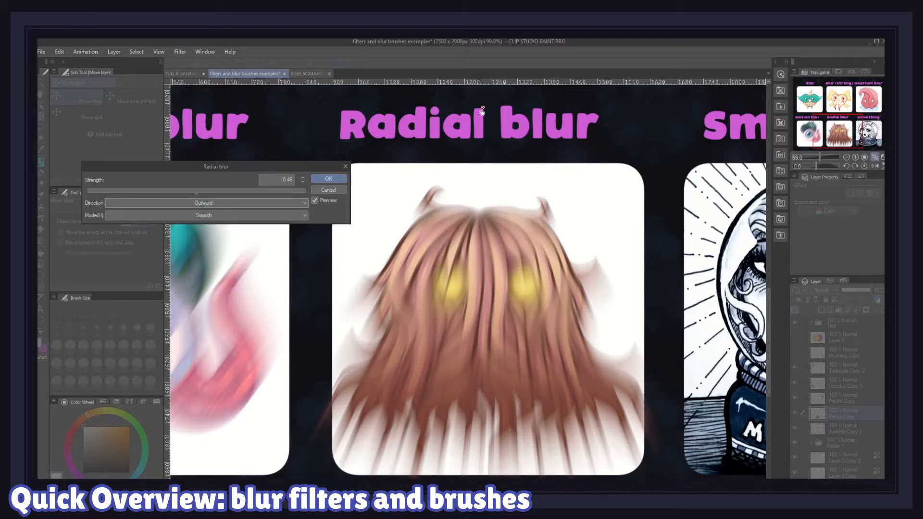
left_click_drag(489, 296, 480, 298)
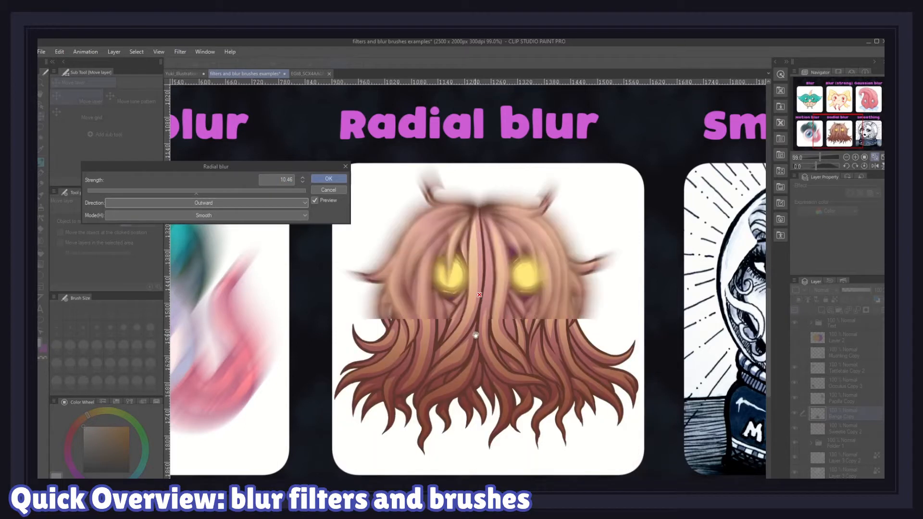
left_click_drag(475, 336, 471, 327)
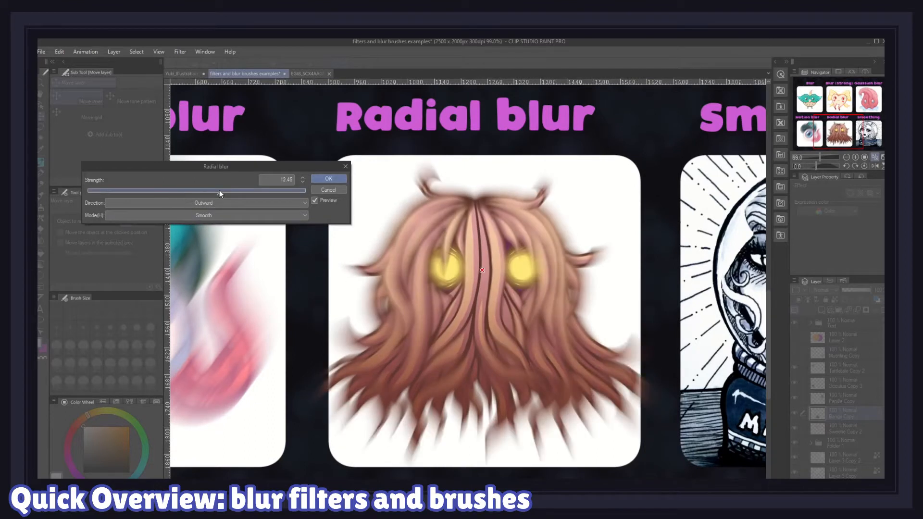
left_click(219, 190)
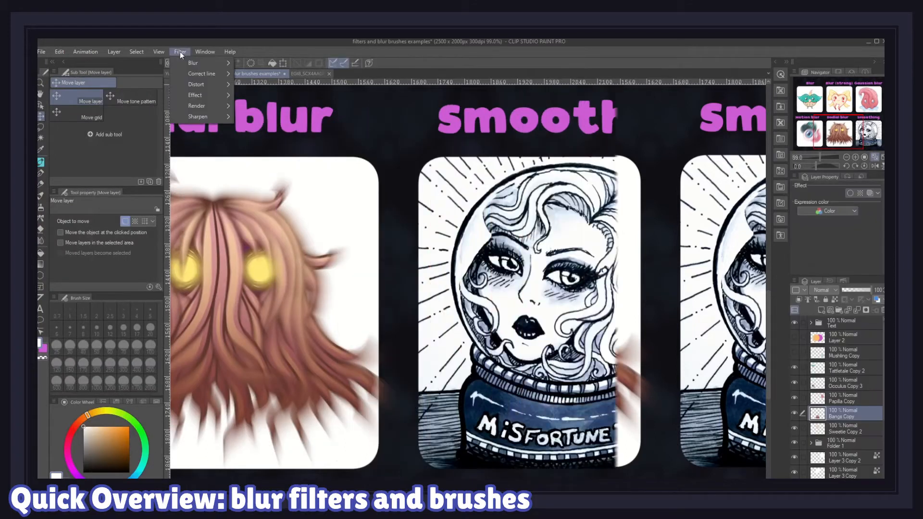
Step: Apply the Smoothing filter to the fortune-teller drawing twice
mouse_move(186, 62)
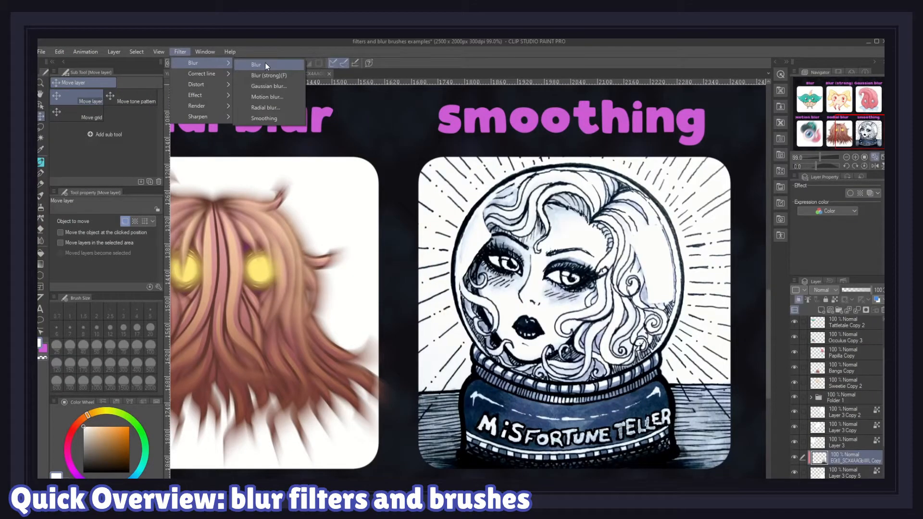
left_click(264, 119)
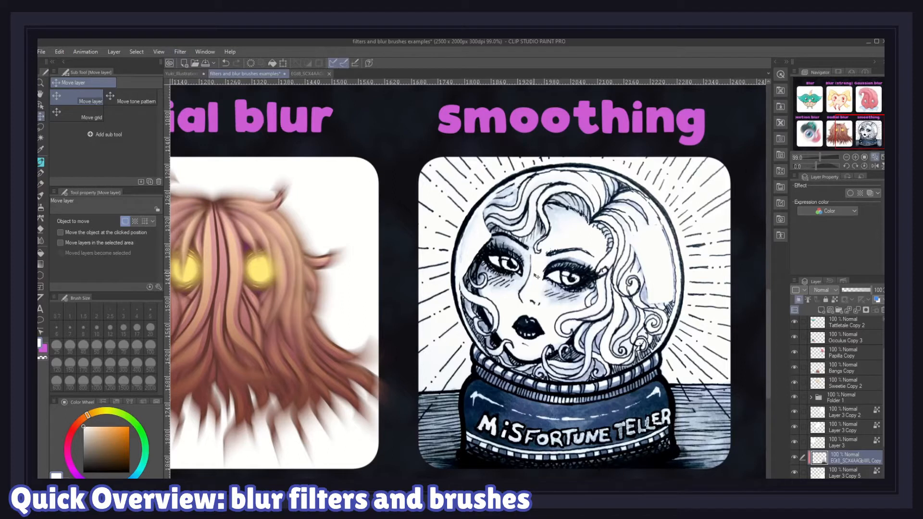
scroll(564, 284, "up", 5)
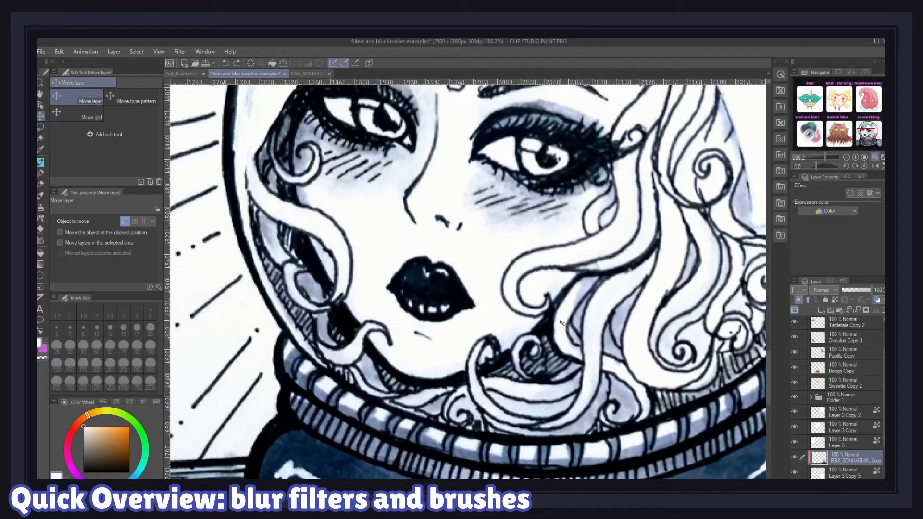
left_click(199, 51)
mouse_move(176, 50)
mouse_move(202, 63)
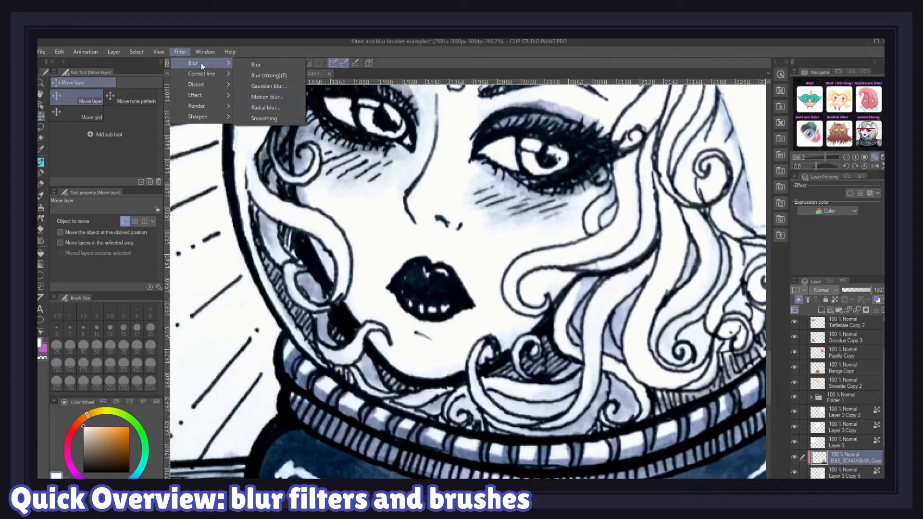
left_click(262, 120)
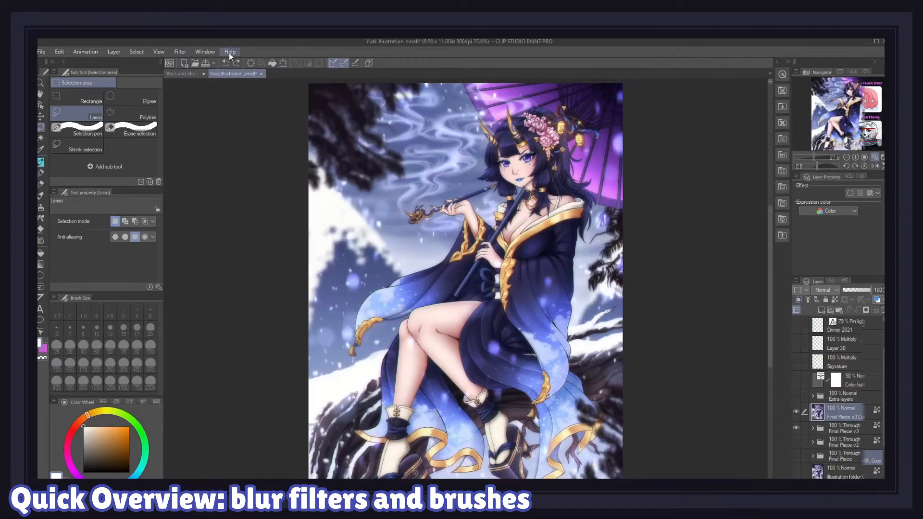
Step: Preview a Mosaic filter with tile size 48.94 on the whole illustration and cancel it
left_click(181, 52)
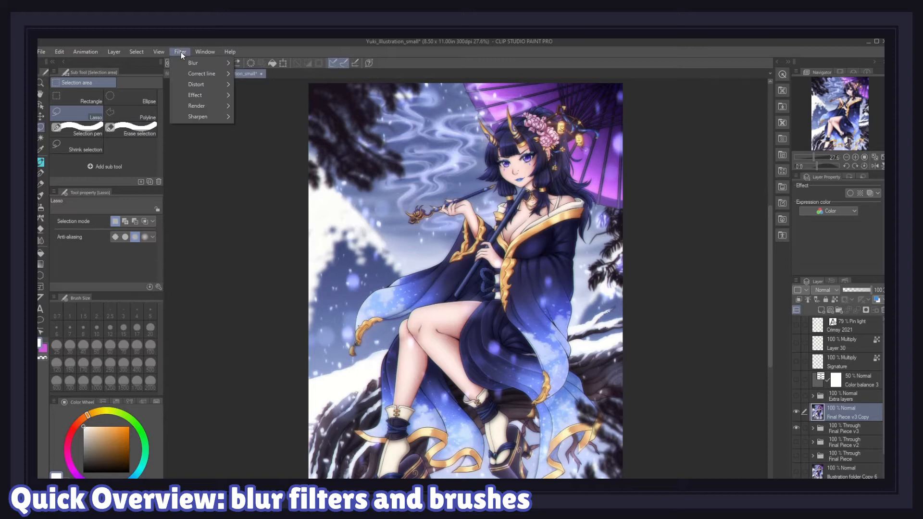
mouse_move(216, 95)
left_click(258, 105)
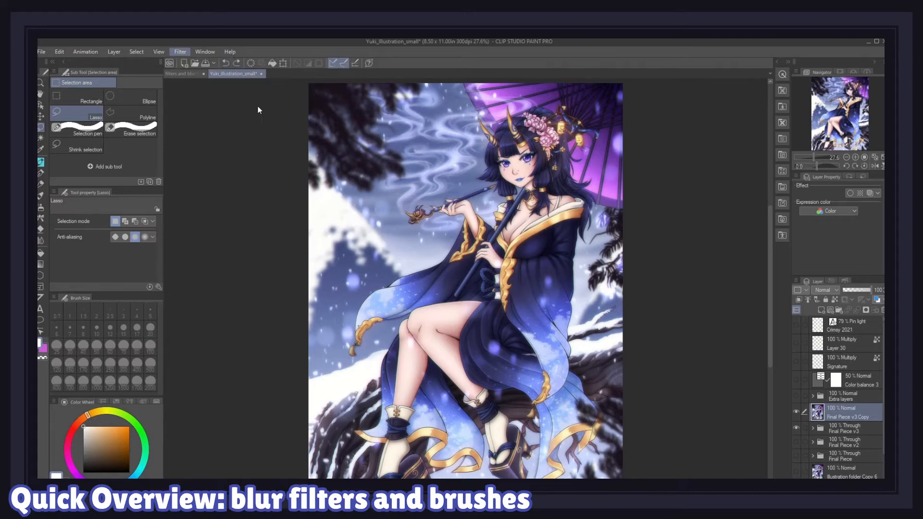
left_click(113, 157)
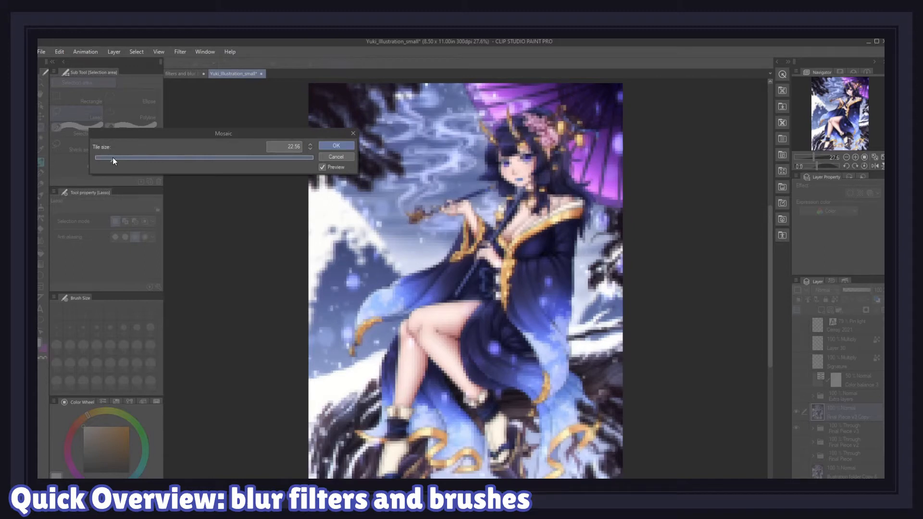
left_click(133, 160)
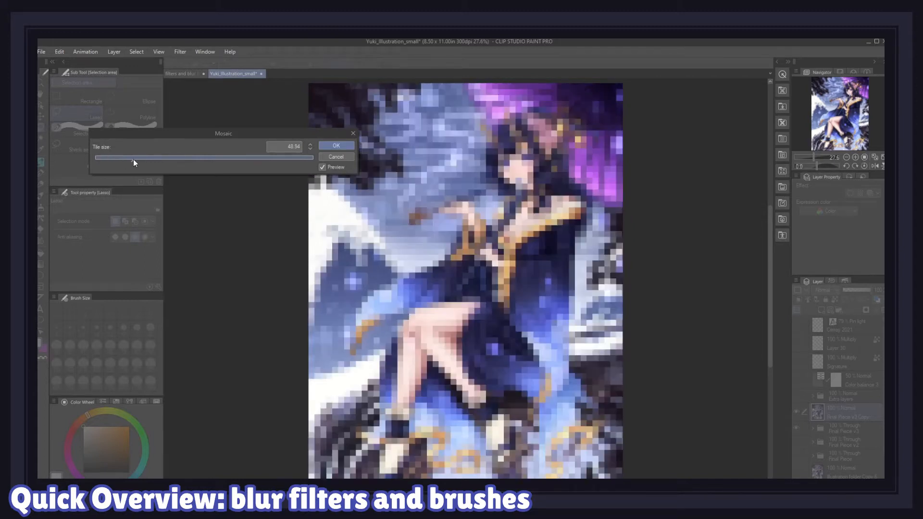
left_click(350, 157)
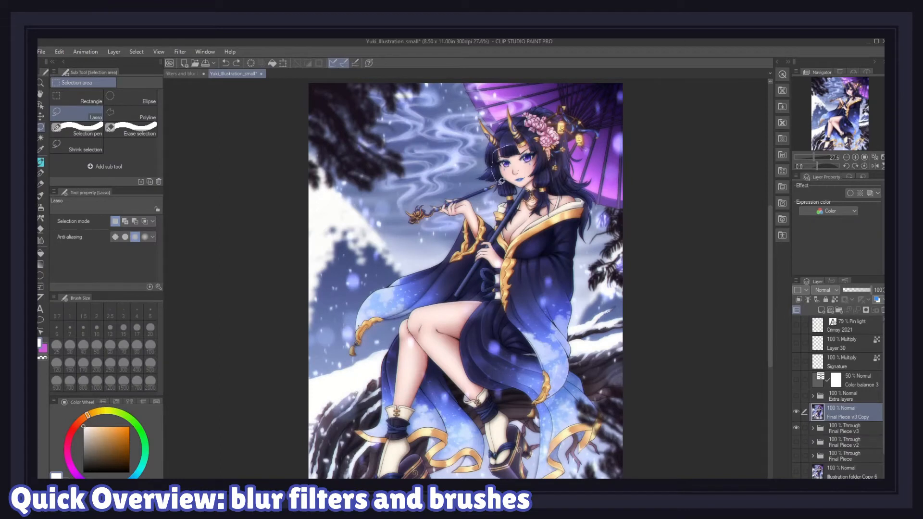
Step: Apply a Mosaic with tile size 52.95 to the selected face area
left_click(180, 51)
mouse_move(202, 99)
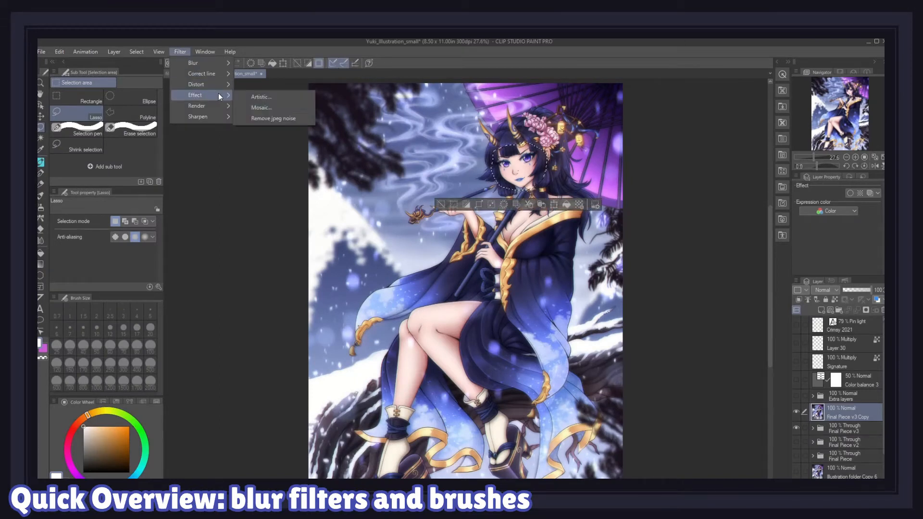
left_click(257, 109)
left_click(137, 158)
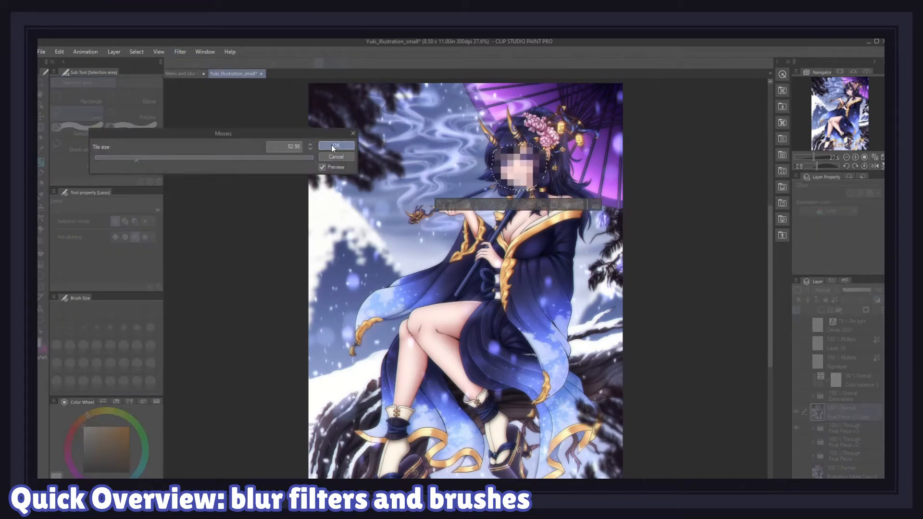
left_click(334, 144)
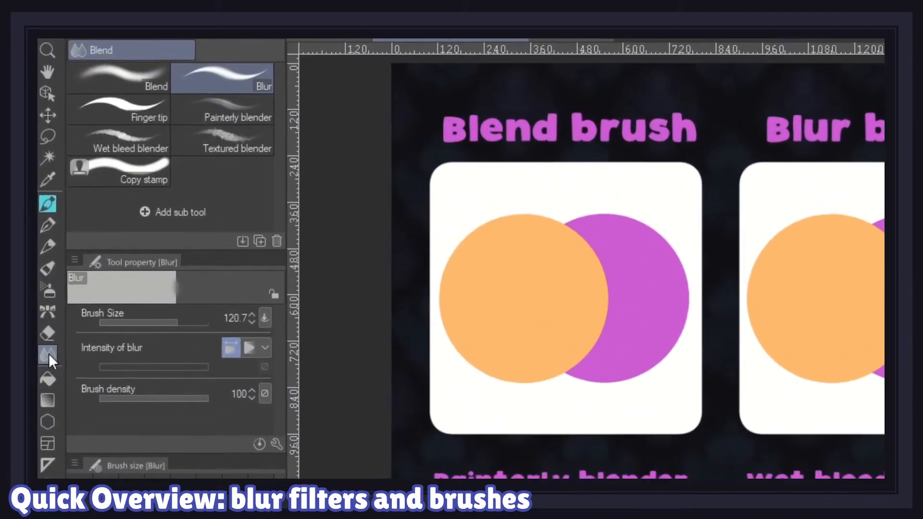
Step: Blend the overlapping orange and purple circles in the Blend brush example with the Blend tool
left_click(111, 81)
mouse_move(543, 346)
left_mouse_down()
mouse_move(543, 238)
mouse_move(568, 351)
mouse_move(557, 269)
mouse_move(586, 321)
mouse_move(541, 302)
left_mouse_up()
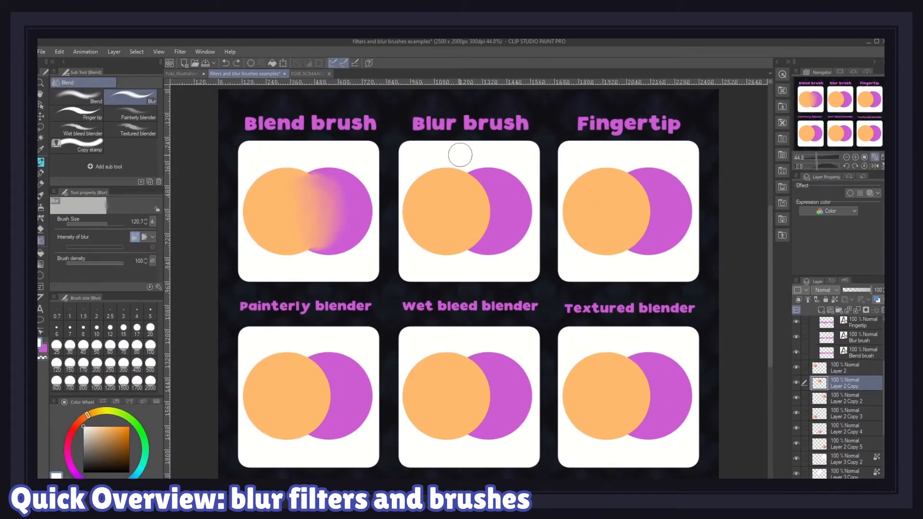
Step: Soften the circles' overlap in the Blur brush example with the Blur tool, undoing a first stroke
mouse_move(475, 168)
left_mouse_down()
mouse_move(478, 216)
mouse_move(474, 178)
left_mouse_up()
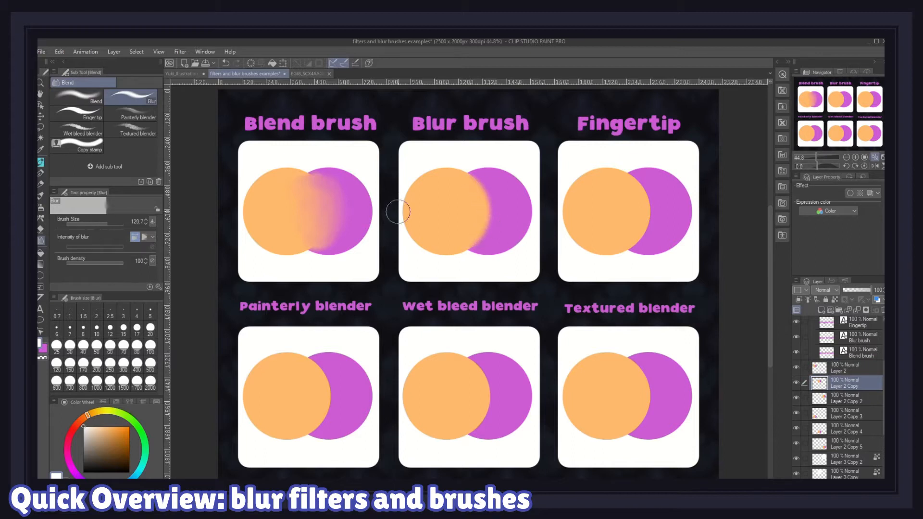
key("ctrl+z")
left_click_drag(514, 221, 481, 215)
Step: Select the Fingertip example's layer and smudge the circles' edge with the Finger tip tool
left_click(848, 398)
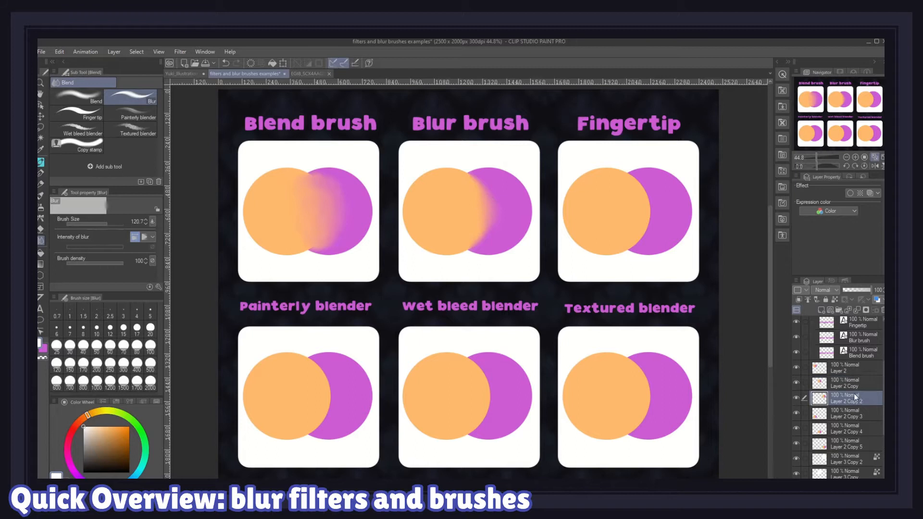
left_click(77, 113)
mouse_move(653, 223)
left_mouse_down()
mouse_move(680, 210)
mouse_move(667, 195)
mouse_move(602, 193)
mouse_move(666, 187)
mouse_move(676, 220)
mouse_move(616, 233)
mouse_move(648, 245)
mouse_move(632, 247)
mouse_move(661, 207)
left_mouse_up()
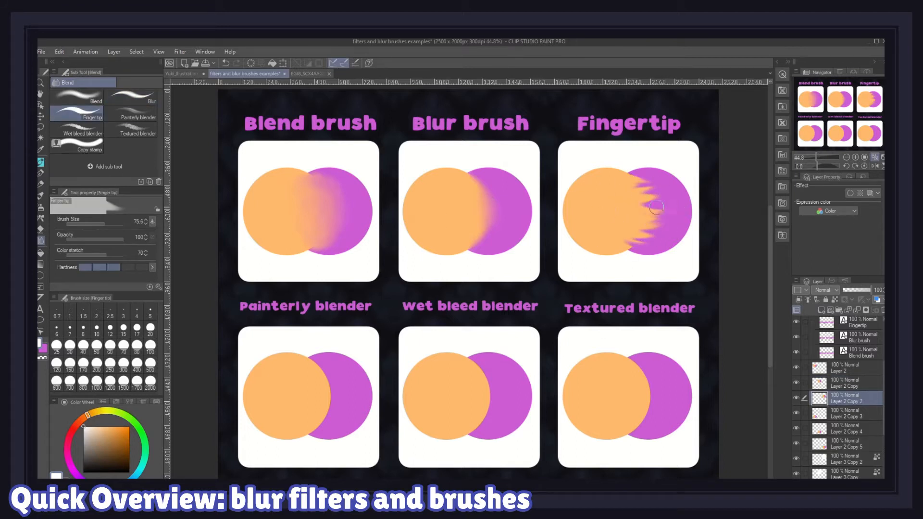
Step: Select the Painterly blender example's layer and blend the circles with the Painterly blender
left_click(849, 414)
left_click(130, 113)
mouse_move(317, 422)
left_mouse_down()
mouse_move(328, 382)
mouse_move(310, 363)
mouse_move(328, 413)
mouse_move(309, 426)
mouse_move(316, 384)
mouse_move(314, 426)
mouse_move(329, 370)
mouse_move(313, 387)
mouse_move(312, 413)
mouse_move(298, 378)
mouse_move(324, 411)
mouse_move(329, 387)
left_mouse_up()
Step: Select the Wet bleed blender example's layer and blend the circles with the Wet bleed blender
left_click(849, 428)
left_click(82, 129)
mouse_move(481, 418)
left_mouse_down()
mouse_move(474, 378)
mouse_move(488, 370)
mouse_move(480, 415)
mouse_move(469, 417)
mouse_move(467, 383)
mouse_move(497, 407)
mouse_move(478, 382)
left_mouse_up()
Step: Select the Textured blender example's layer and blend the circles with the Textured blender
left_click(848, 443)
left_click(147, 128)
mouse_move(635, 380)
left_mouse_down()
mouse_move(586, 390)
mouse_move(604, 373)
mouse_move(638, 394)
mouse_move(592, 391)
mouse_move(653, 391)
mouse_move(625, 414)
mouse_move(636, 412)
mouse_move(556, 394)
left_mouse_up()
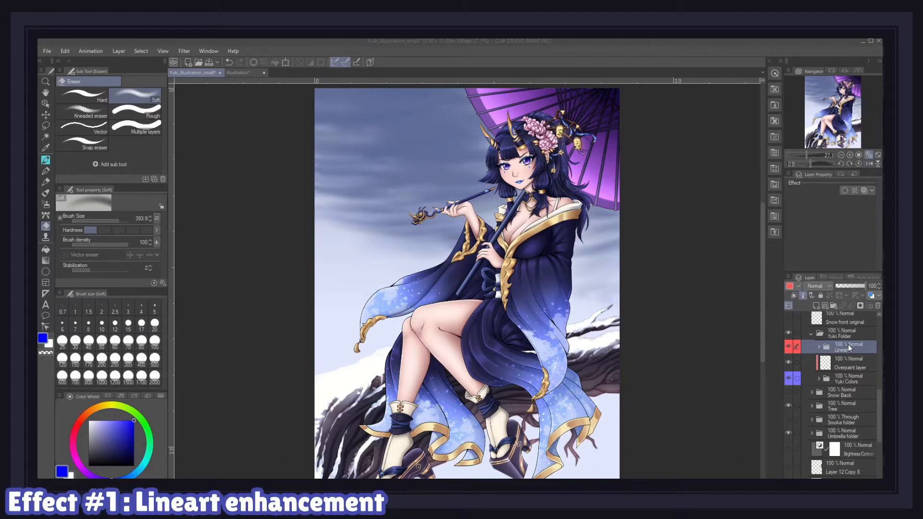
Step: Duplicate the Lineart layer folder of the illustration
right_click(848, 344)
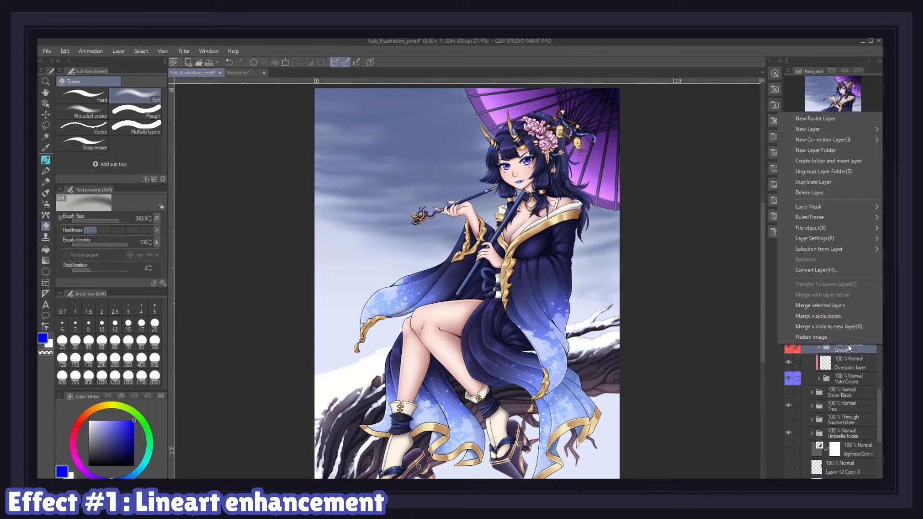
left_click(841, 182)
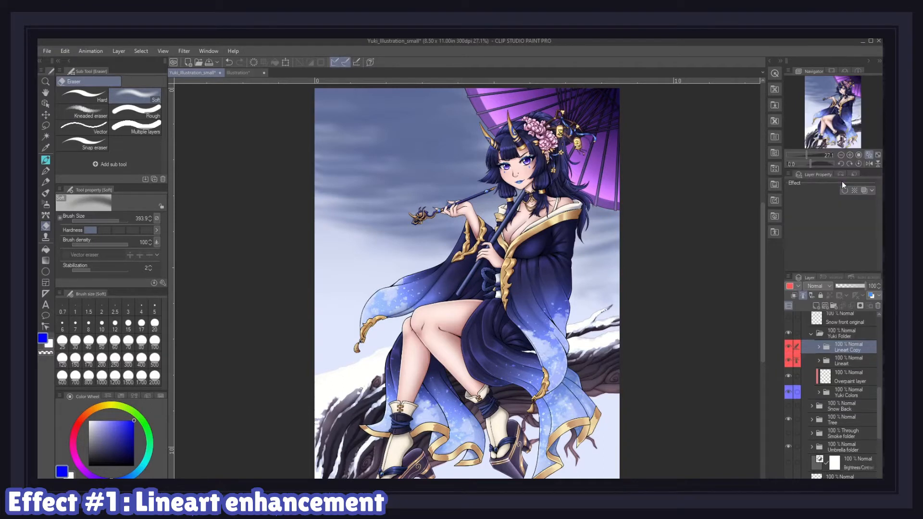
Step: Merge the duplicated lineart folder into a single layer
right_click(846, 347)
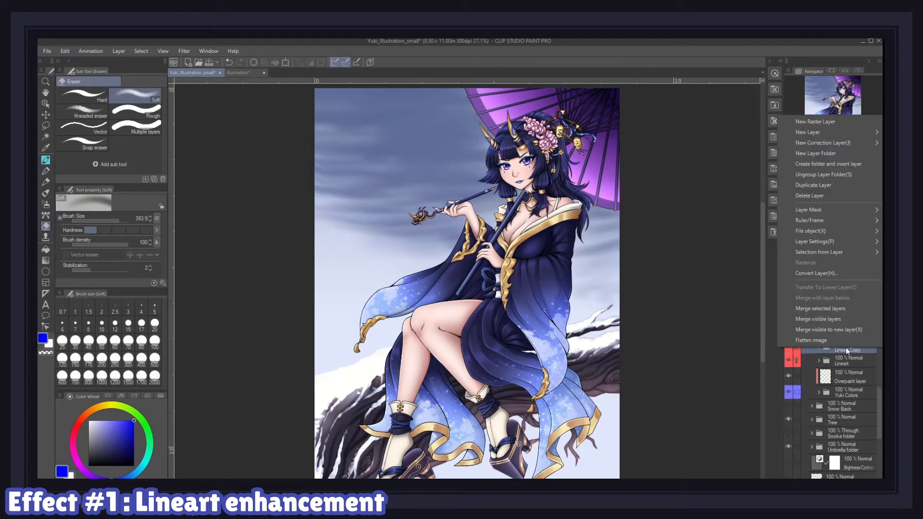
left_click(835, 309)
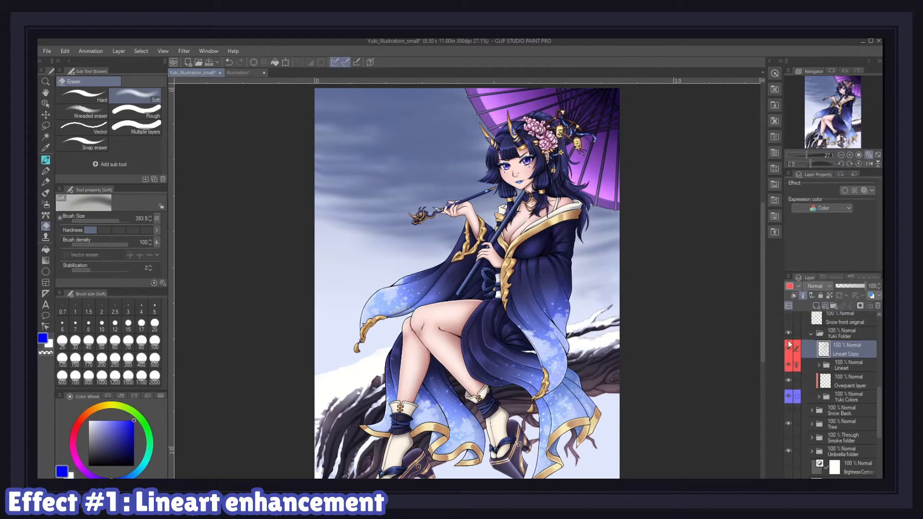
Step: Apply a Gaussian blur with strength 6.00 to the merged lineart copy
left_click(185, 51)
mouse_move(198, 65)
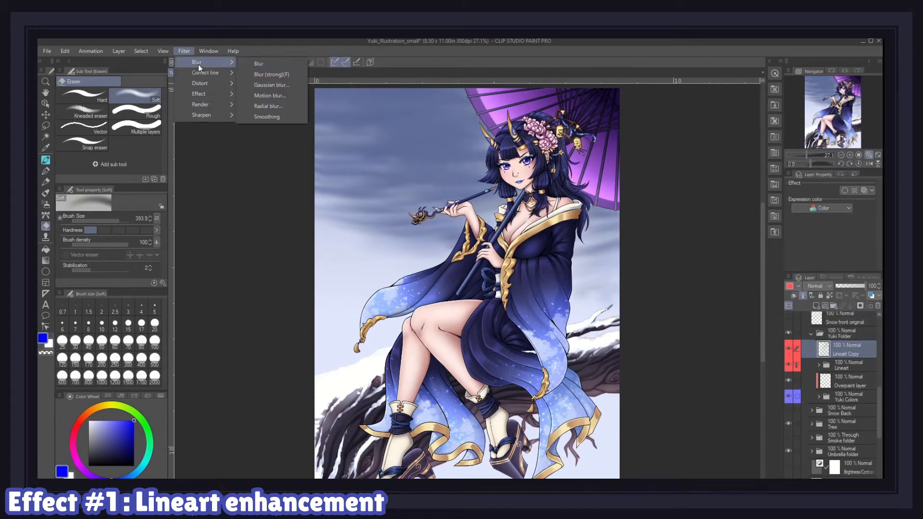
left_click(265, 84)
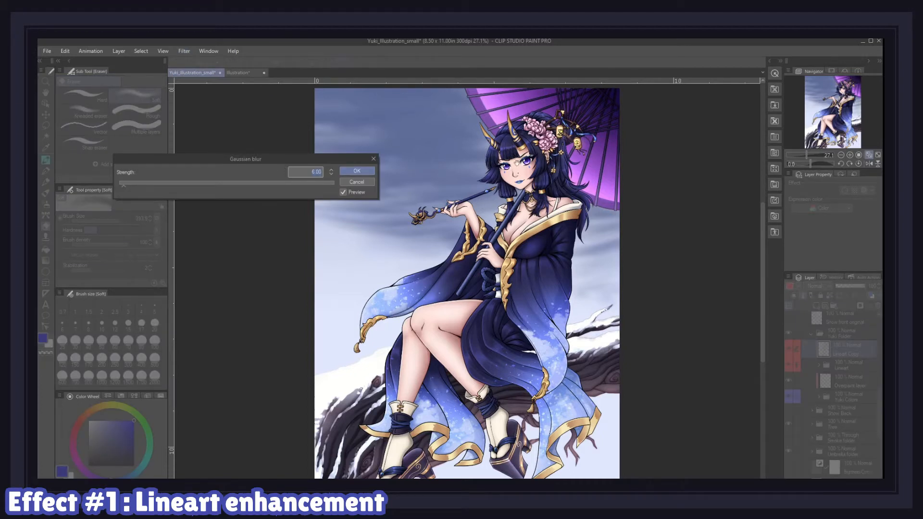
scroll(514, 152, "up", 4)
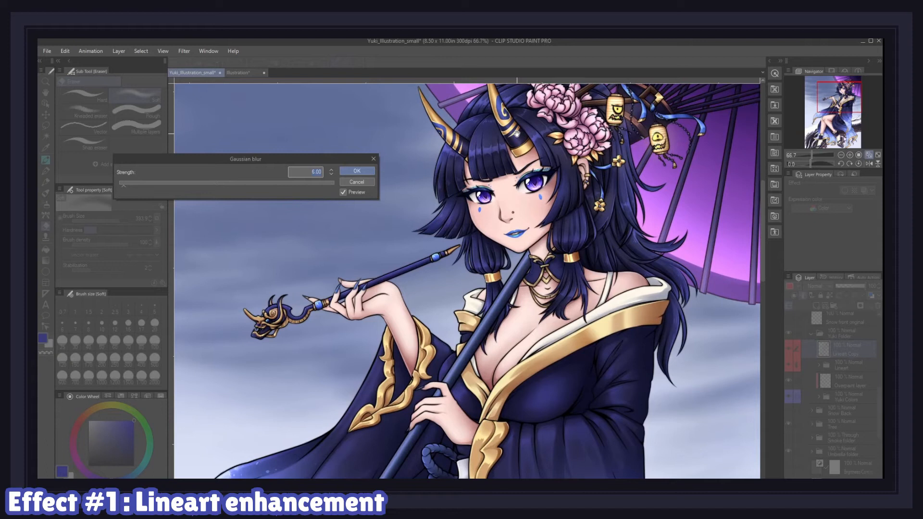
scroll(515, 134, "up", 1)
left_click_drag(289, 161, 279, 138)
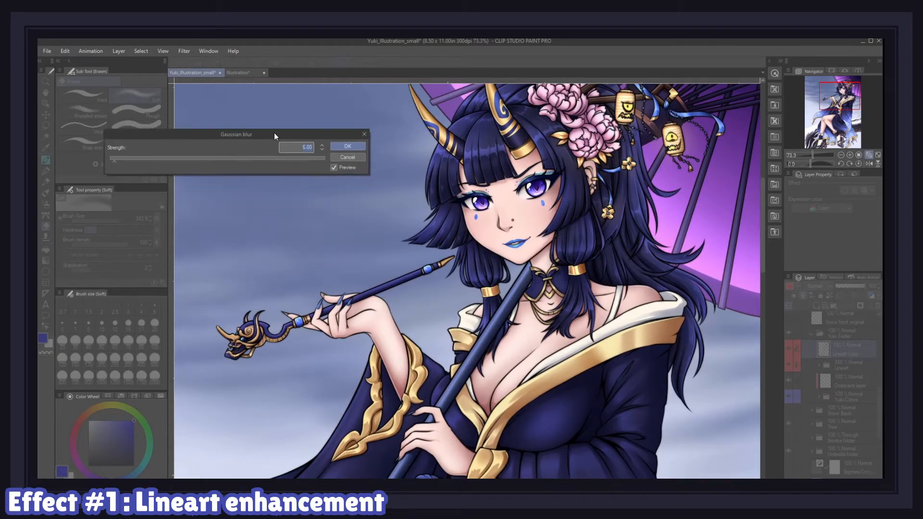
left_click(348, 147)
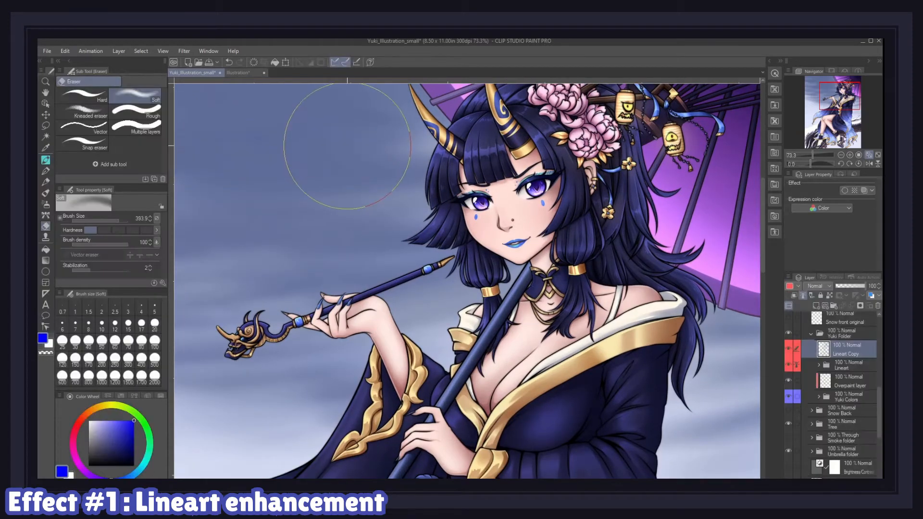
Step: Lock the transparency of the blurred lineart copy and set its blending mode to Multiply
left_click(789, 349)
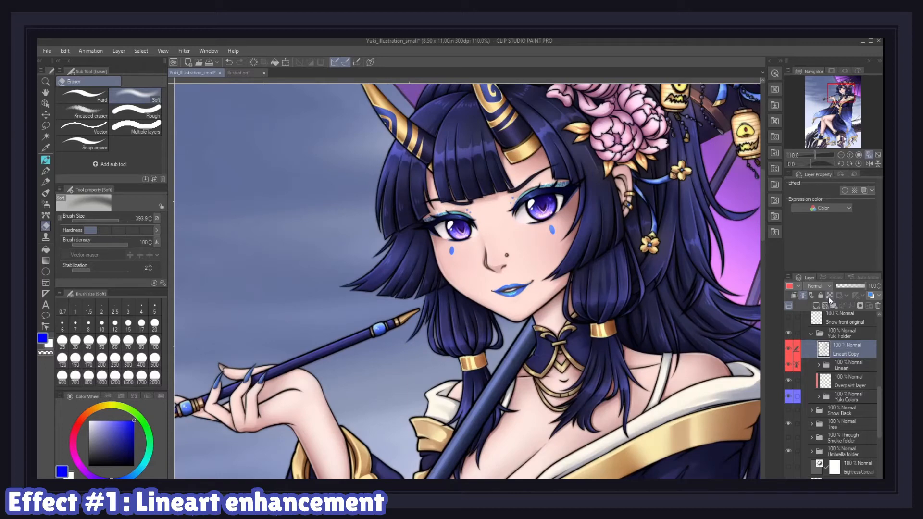
left_click(830, 296)
left_click(824, 287)
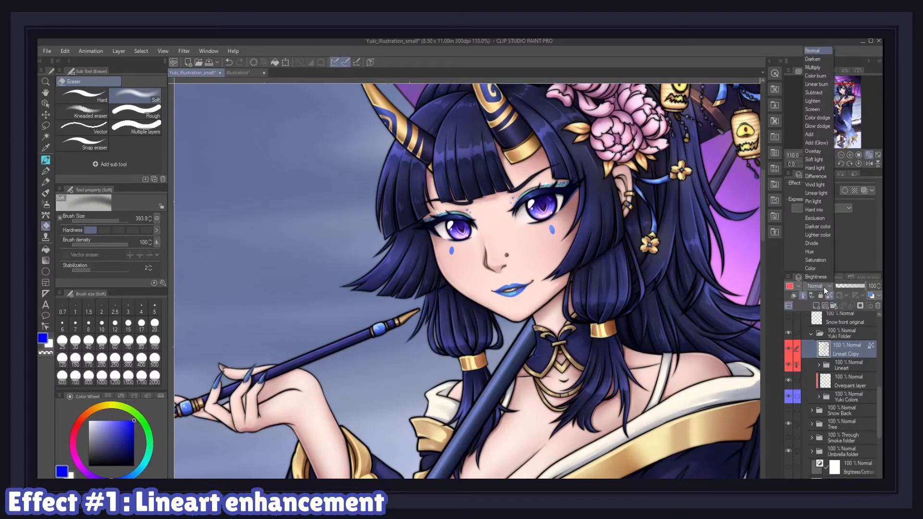
left_click(814, 67)
Step: Pick a blue-violet colour and fill the locked lineart copy with it
left_click_drag(114, 447, 119, 416)
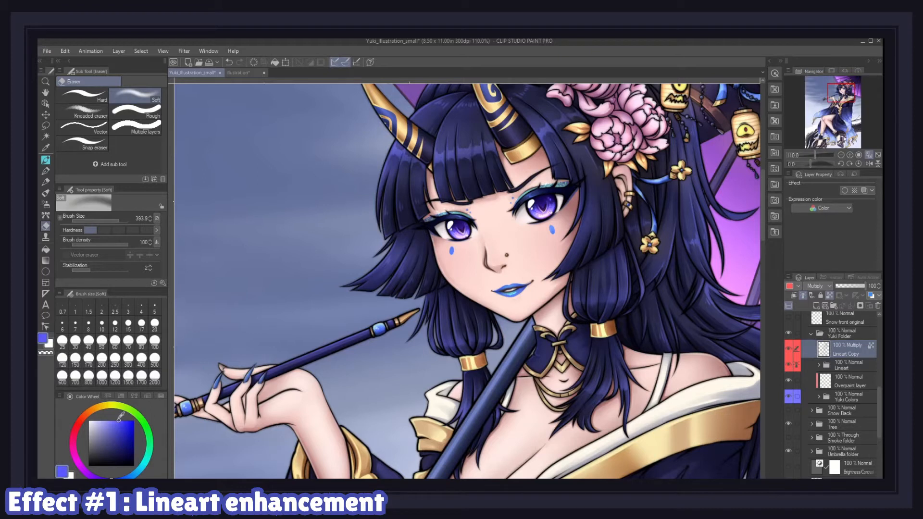
left_click(62, 52)
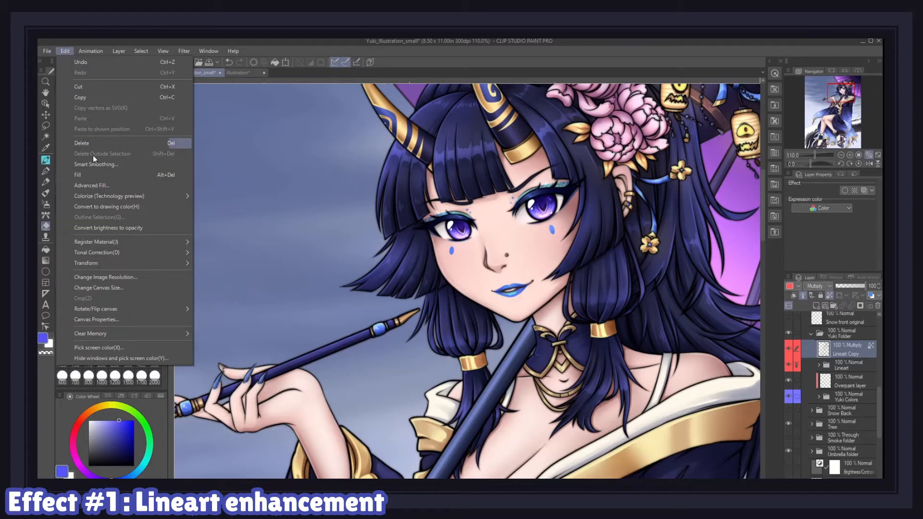
left_click(94, 175)
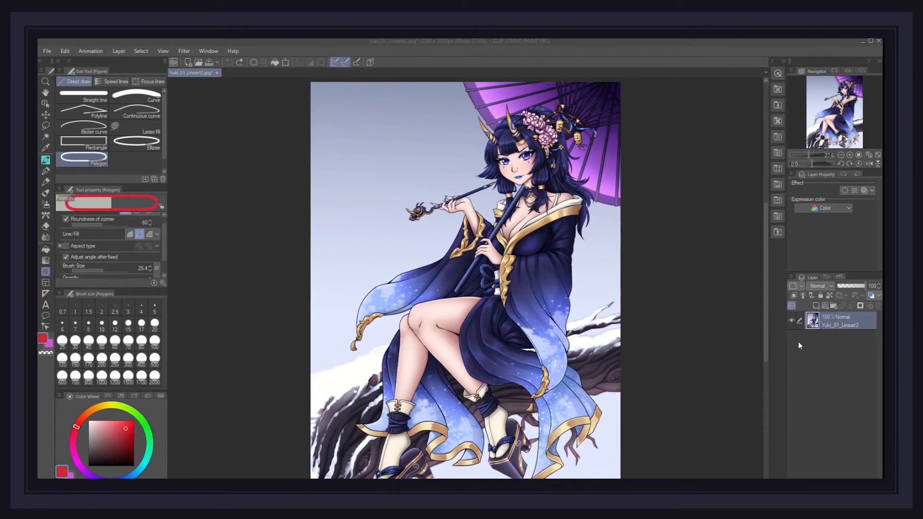
left_click(524, 100)
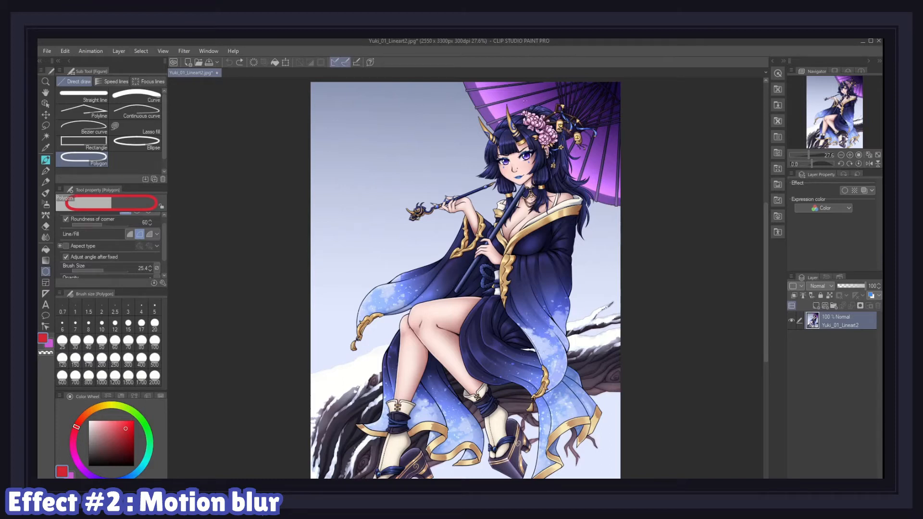
left_click_drag(608, 100, 537, 178)
left_click_drag(344, 376, 492, 473)
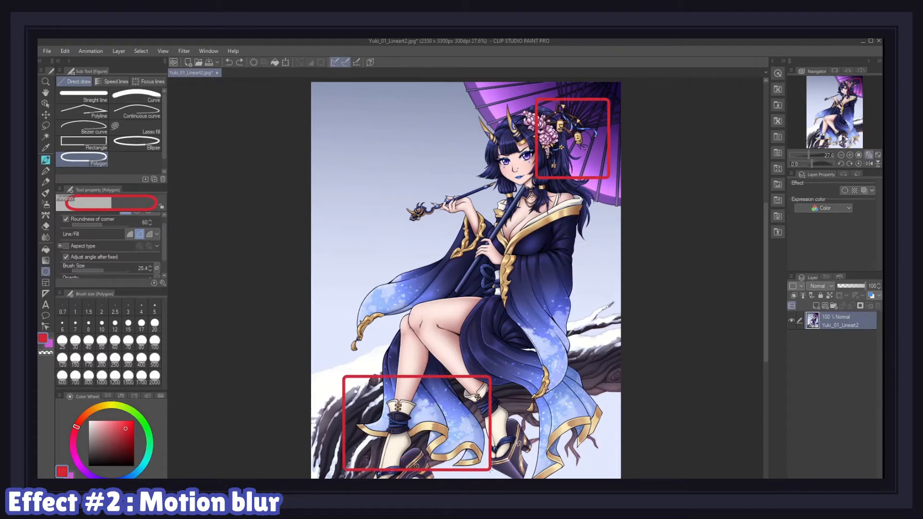
left_click_drag(501, 329, 608, 478)
left_click_drag(345, 255, 436, 357)
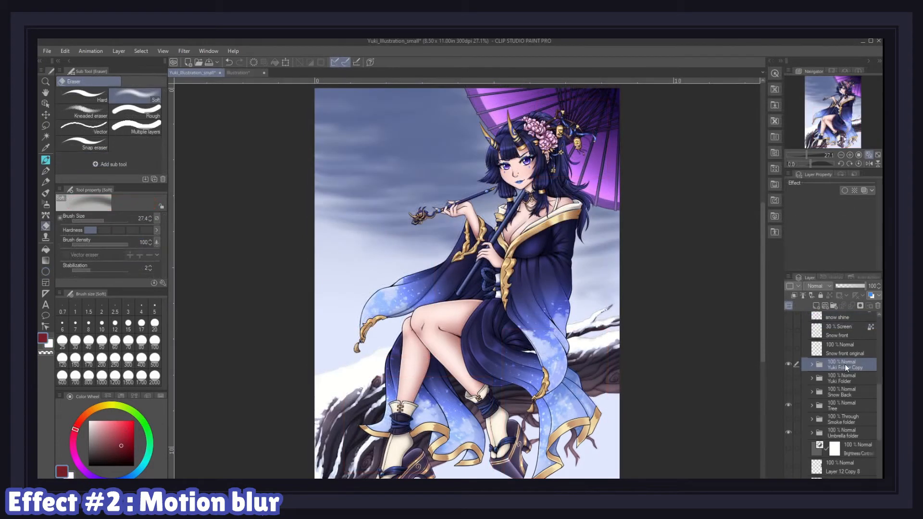
Step: Duplicate the Yuki Folder Copy and merge the duplicate into a single layer
right_click(844, 364)
left_click(815, 201)
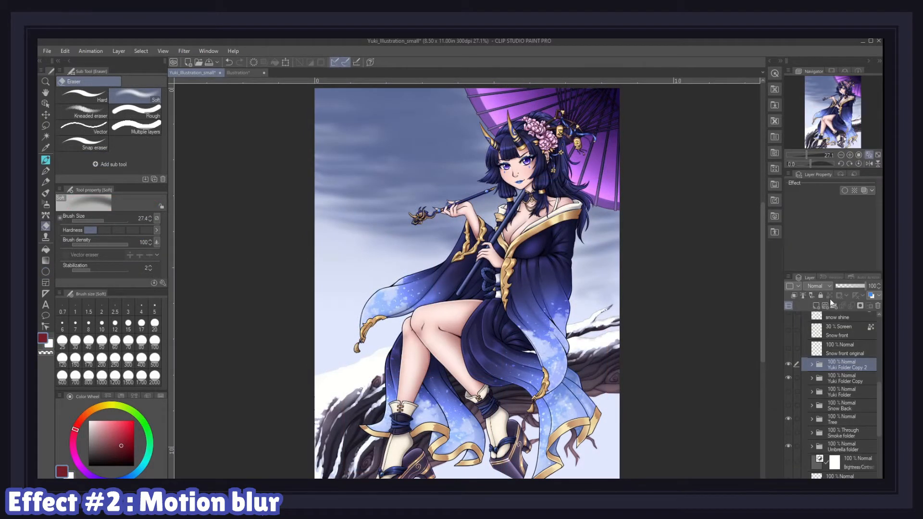
right_click(837, 365)
left_click(831, 324)
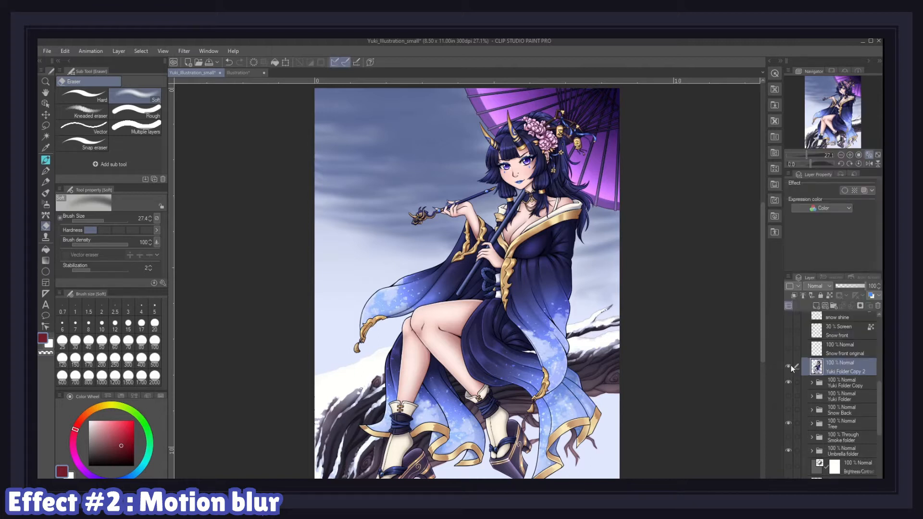
Step: Lasso the hanging lantern beside the hair and apply a Motion blur of strength 4.25, angle -24, Forward, Smooth
left_click(788, 381)
scroll(553, 98, "up", 4)
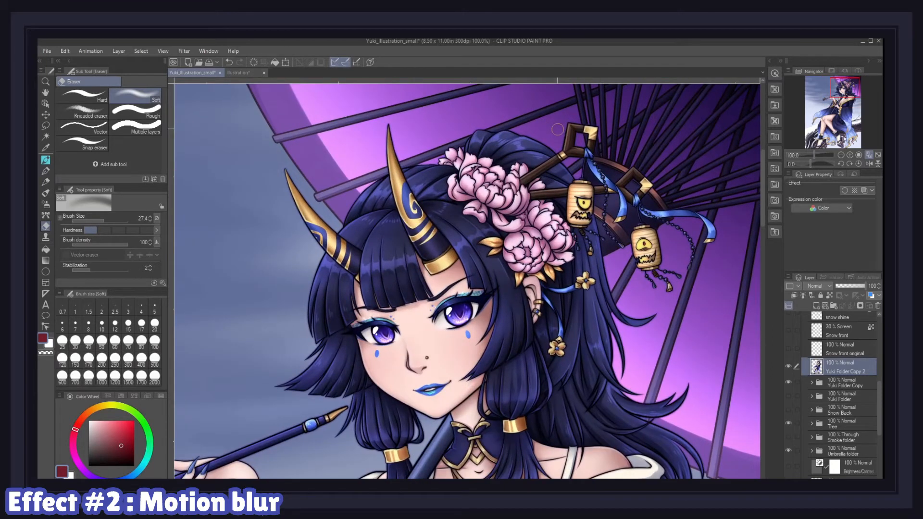
left_click(46, 126)
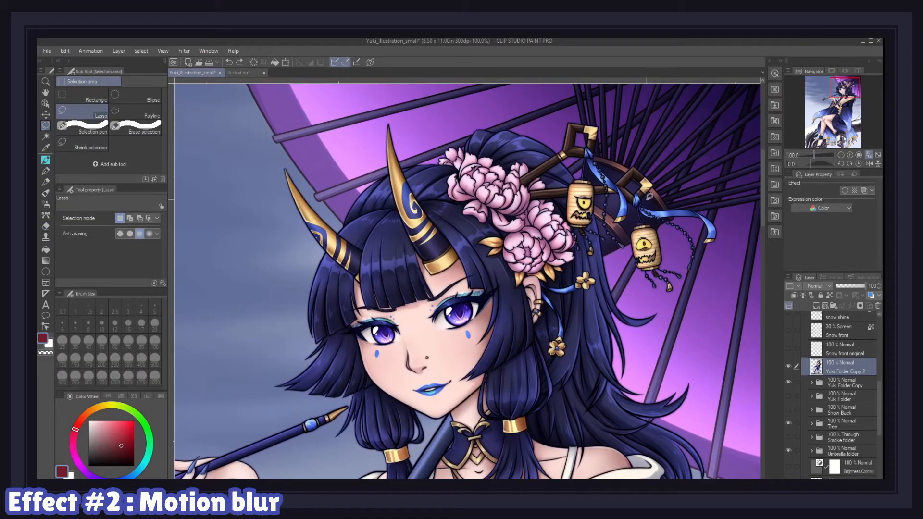
left_click_drag(658, 186, 660, 184)
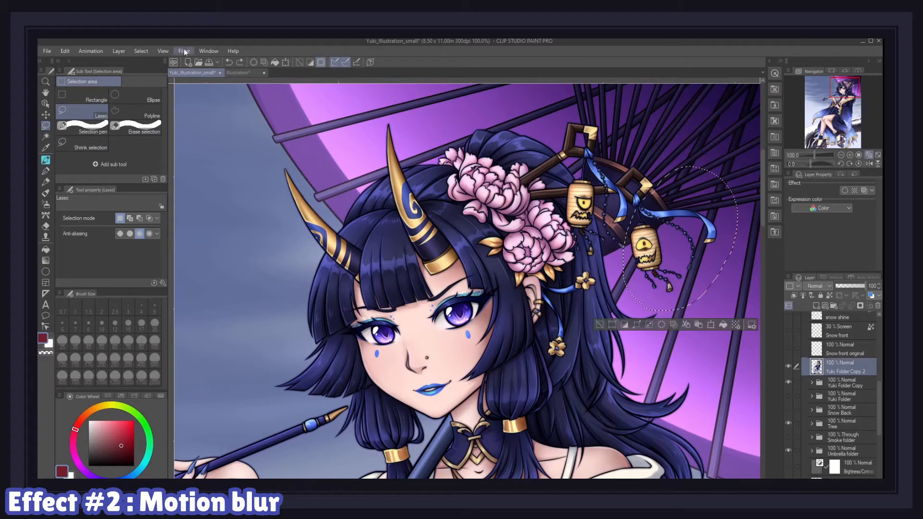
left_click(183, 51)
mouse_move(187, 62)
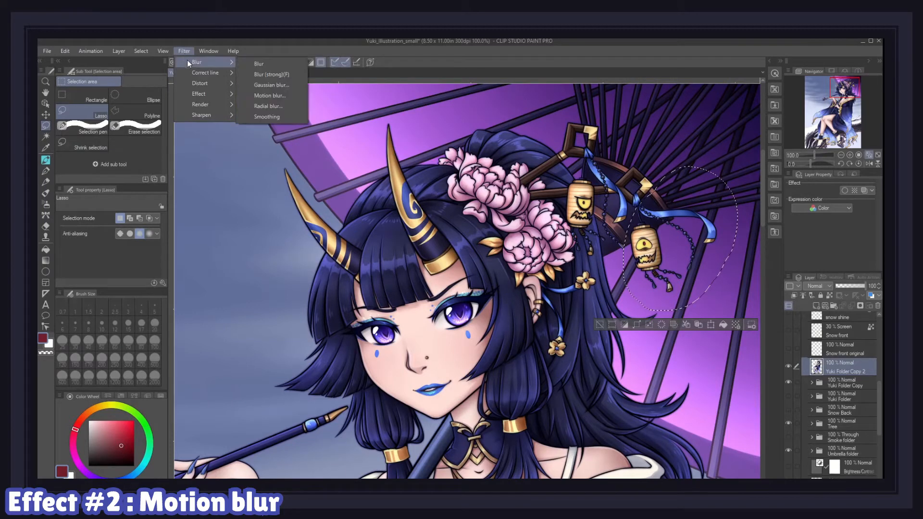
left_click(264, 96)
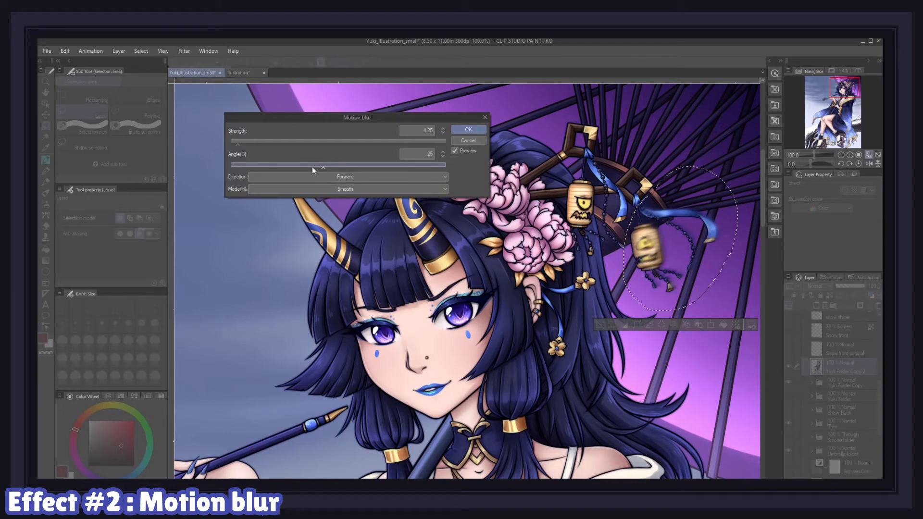
left_click(469, 130)
Step: Erase part of the blurred lantern and toggle the blurred layer's visibility to compare
key("e")
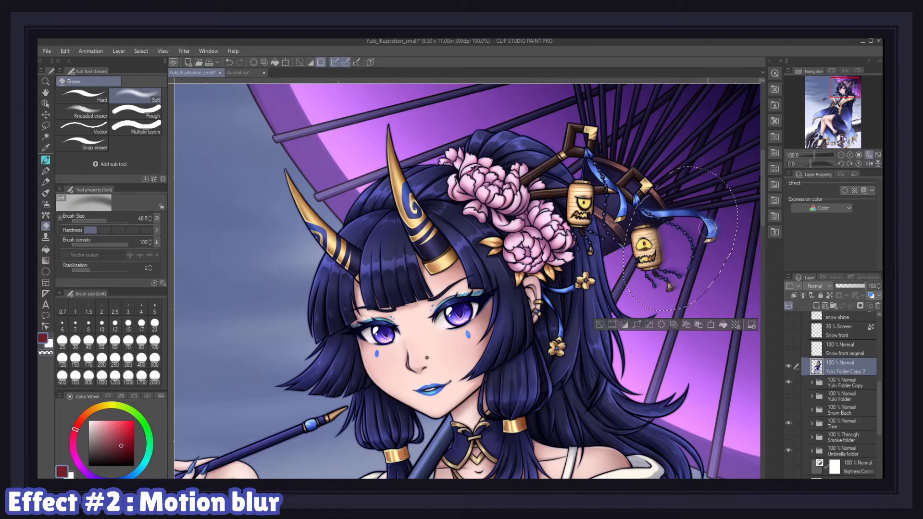
left_click_drag(706, 235, 705, 231)
left_click(789, 367)
left_click(789, 367)
Step: Lasso the ornament below the lantern, apply a Motion blur with an adjusted angle, and deselect
left_click(46, 126)
mouse_move(574, 266)
left_mouse_down()
mouse_move(572, 382)
mouse_move(544, 285)
left_mouse_up()
left_click(184, 51)
mouse_move(198, 61)
left_click(278, 93)
left_click_drag(319, 168, 344, 165)
left_click(468, 129)
key("ctrl+d")
Step: Erase part of the motion blur and toggle the blurred layer's visibility to compare
key("e")
left_click_drag(554, 284, 588, 281)
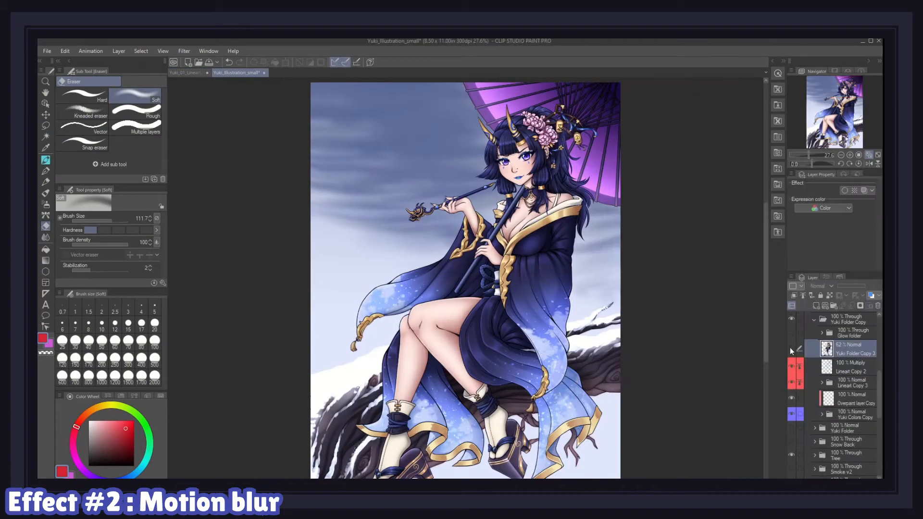
left_click(791, 350)
left_click(791, 349)
left_click(791, 349)
Step: Duplicate the motion-blurred layer and merge the copy back down into it
right_click(806, 353)
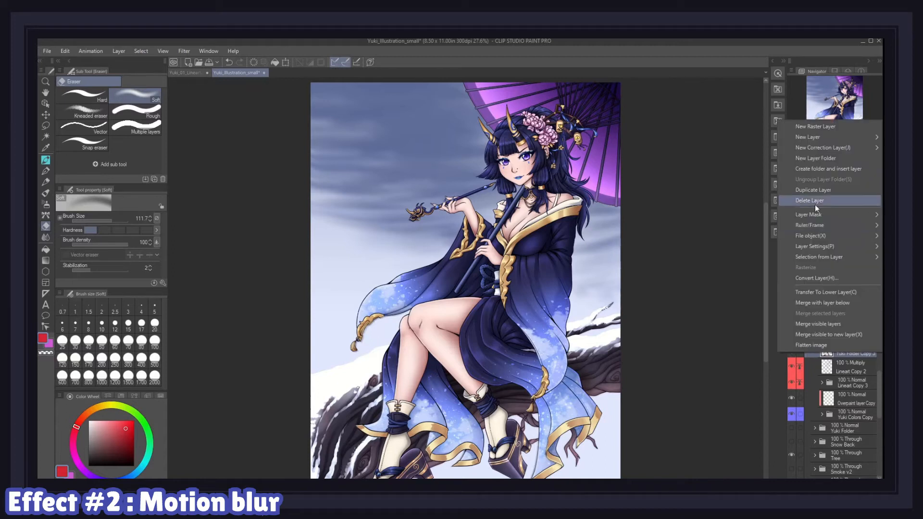
left_click(818, 190)
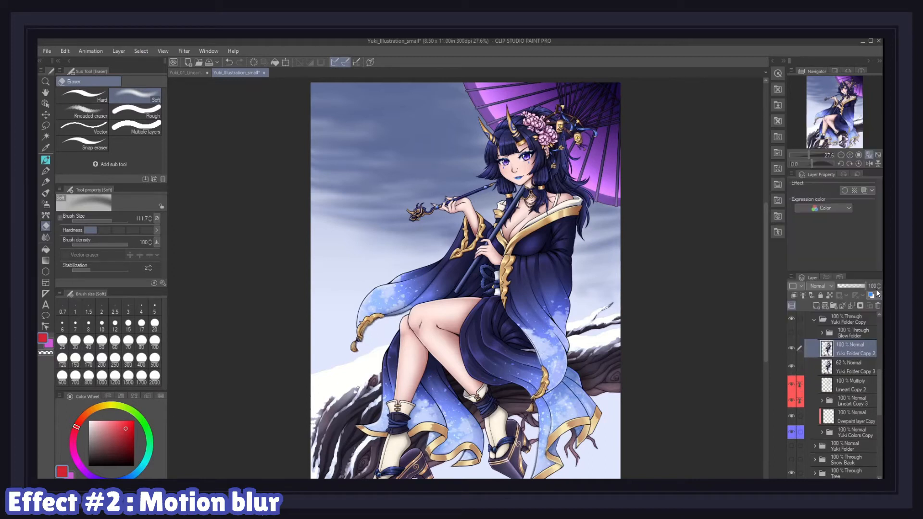
left_click(852, 304)
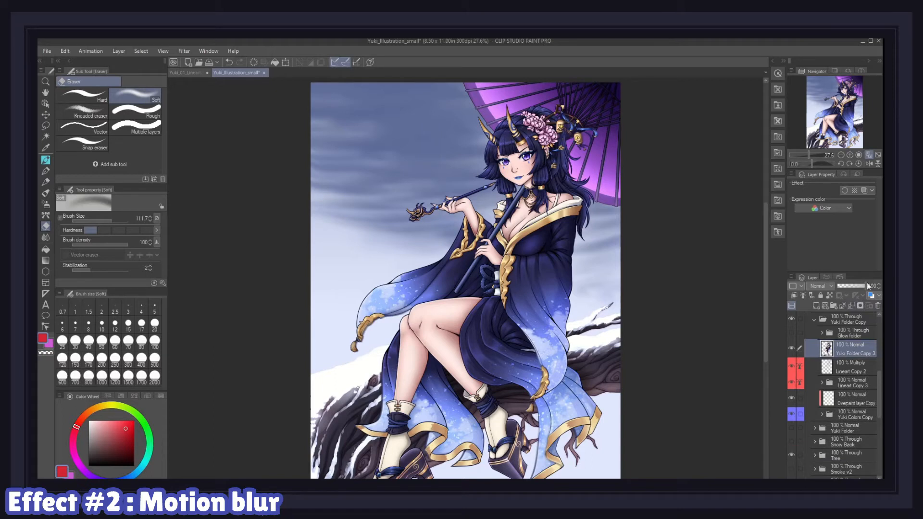
Step: Set the motion-blurred layer's opacity to 62%
left_click_drag(867, 285, 830, 287)
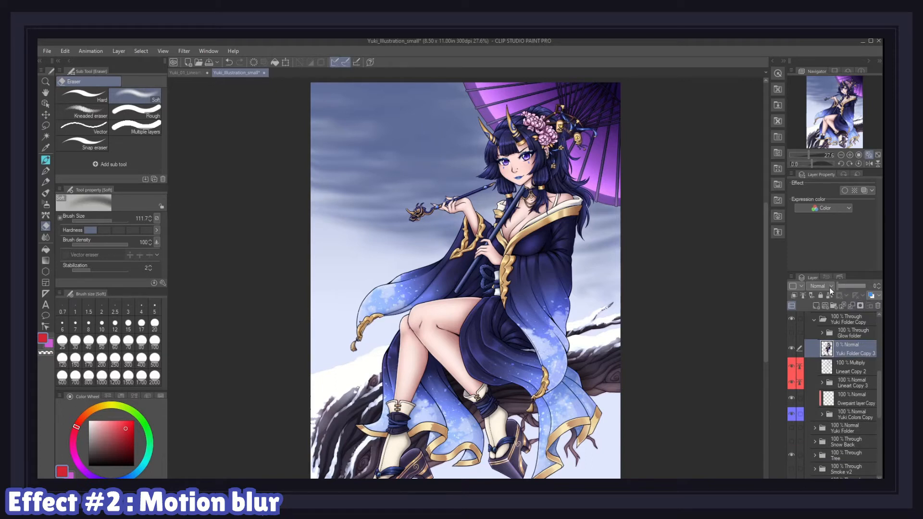
mouse_move(866, 290)
left_mouse_down()
mouse_move(840, 287)
mouse_move(856, 290)
left_mouse_up()
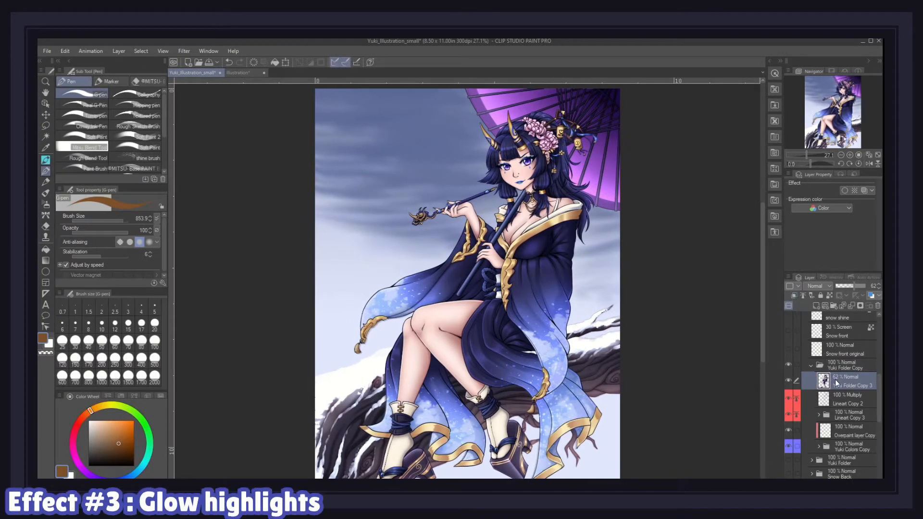
Step: Create a new raster layer above the blurred layer and set its blending mode to Add (Glow)
left_click(816, 306)
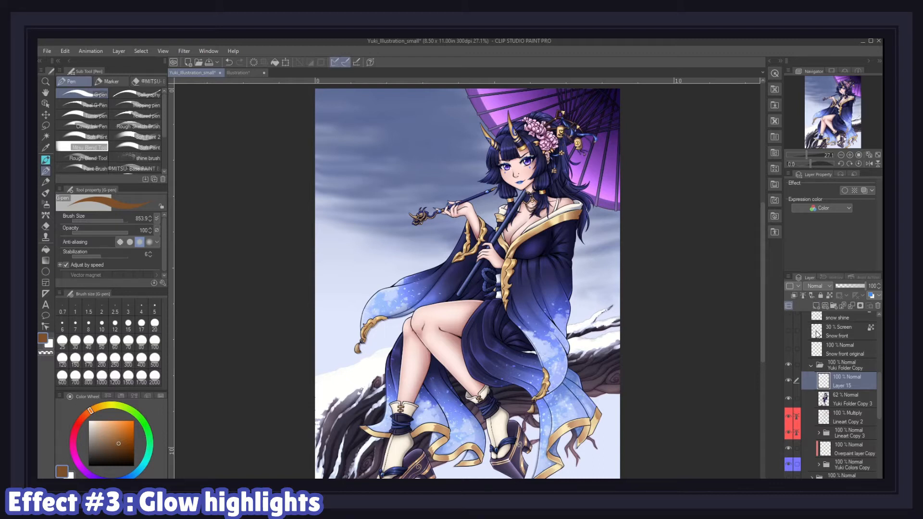
left_click(820, 287)
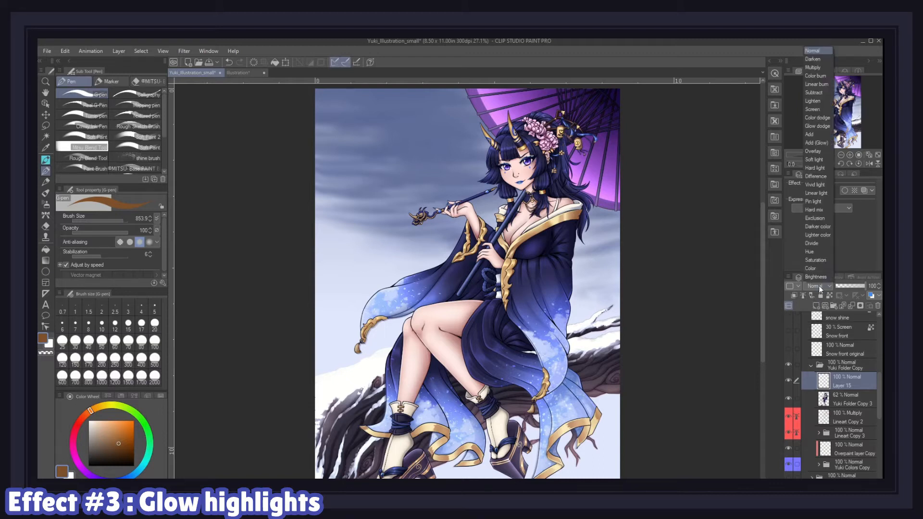
left_click(813, 143)
Step: Paint warm orange glow highlights over the gold trims of the sleeves, pipe and lower kimono
left_click_drag(482, 227, 466, 223)
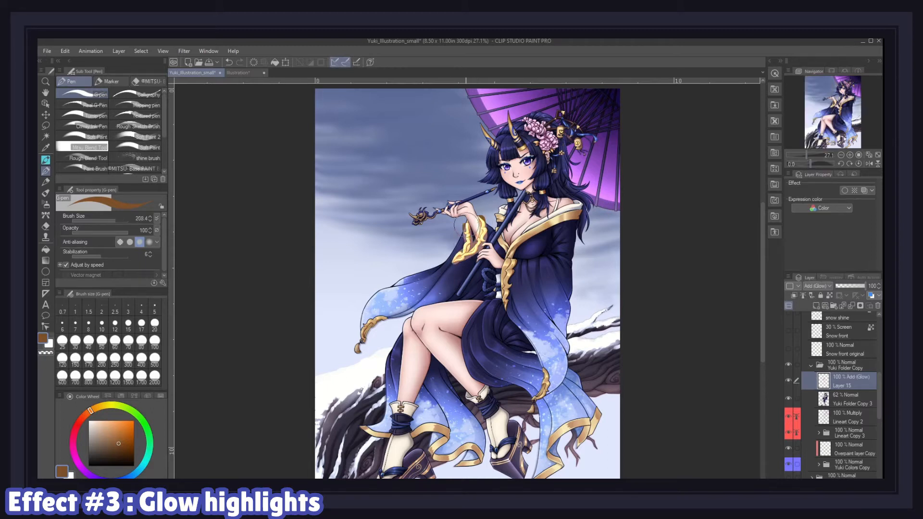
left_click_drag(511, 265, 505, 306)
left_click_drag(365, 339, 384, 317)
left_click_drag(413, 216, 428, 217)
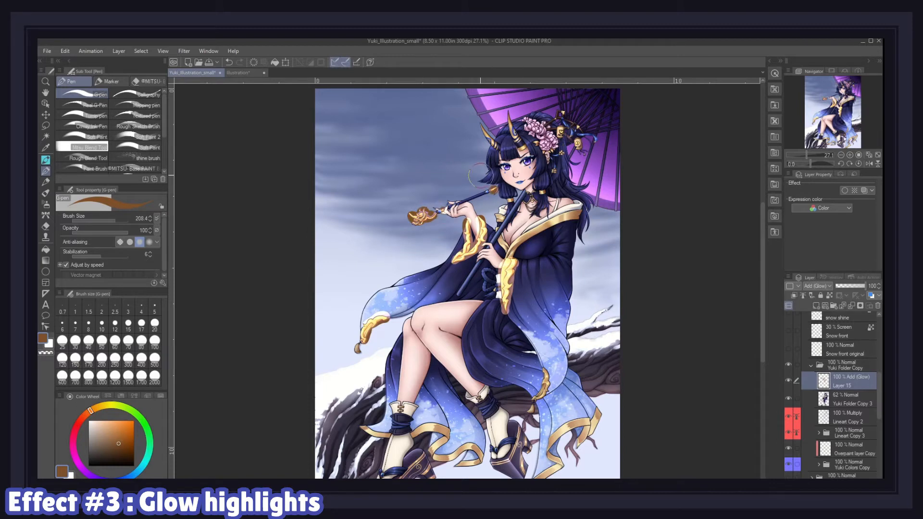
left_click(540, 192)
left_click_drag(529, 398, 539, 362)
left_click_drag(536, 477, 598, 413)
mouse_move(361, 427)
left_mouse_down()
mouse_move(438, 425)
mouse_move(452, 453)
mouse_move(488, 470)
left_mouse_up()
Step: Paint glow highlights over the horns, neck ornaments, hair ornaments and lanterns
scroll(523, 110, "up", 4)
left_click_drag(495, 126, 523, 198)
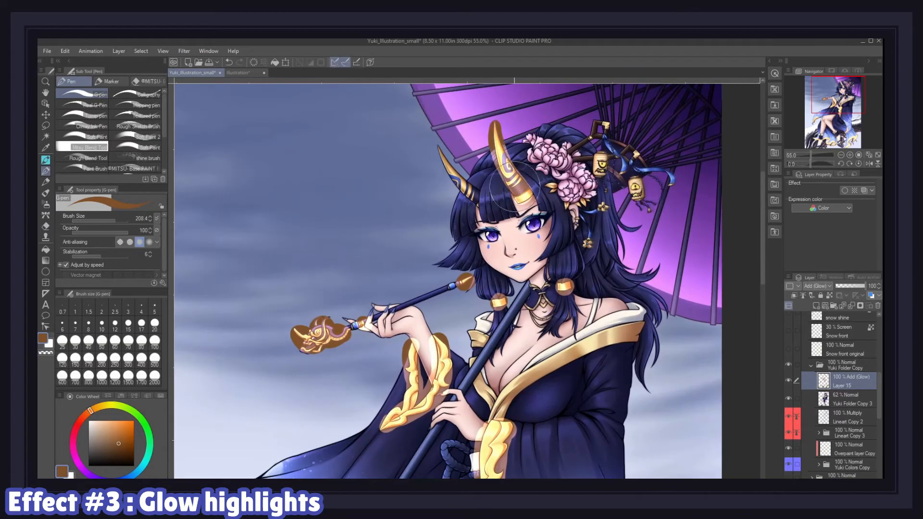
left_click_drag(437, 147, 478, 204)
left_click(550, 186)
left_click(565, 207)
left_click(602, 206)
left_click(587, 244)
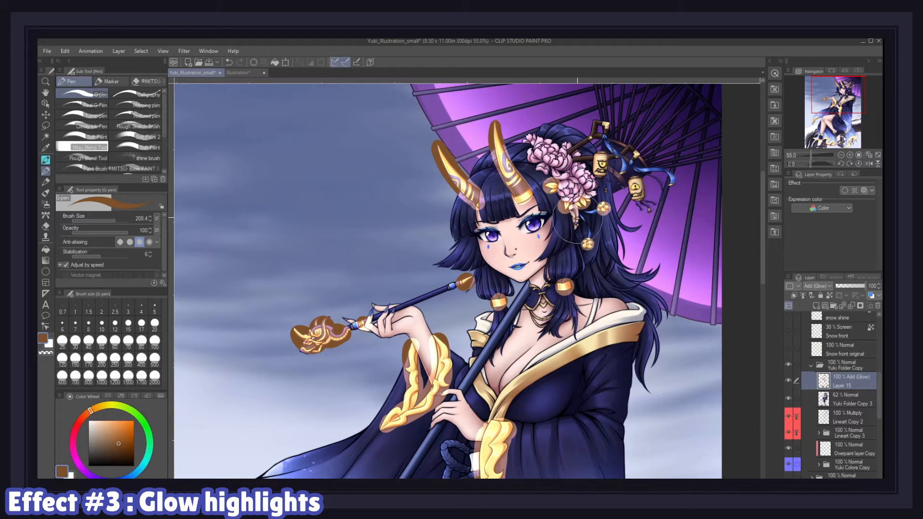
left_click(671, 187)
left_click(636, 154)
left_click(606, 126)
left_click(591, 137)
left_click(623, 173)
left_click_drag(600, 158, 600, 171)
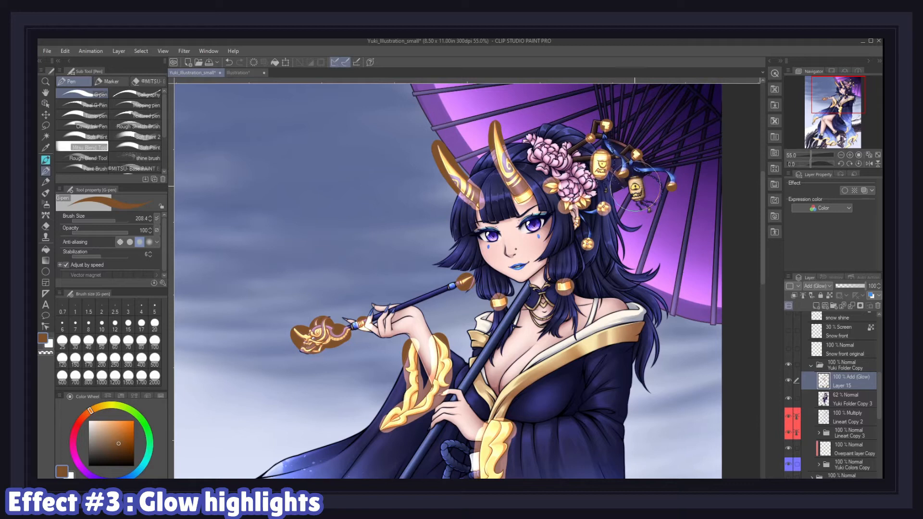
Step: Touch up the lantern glow and blur the glow layer with Gaussian blur at strength 114.92
left_click_drag(635, 184, 636, 194)
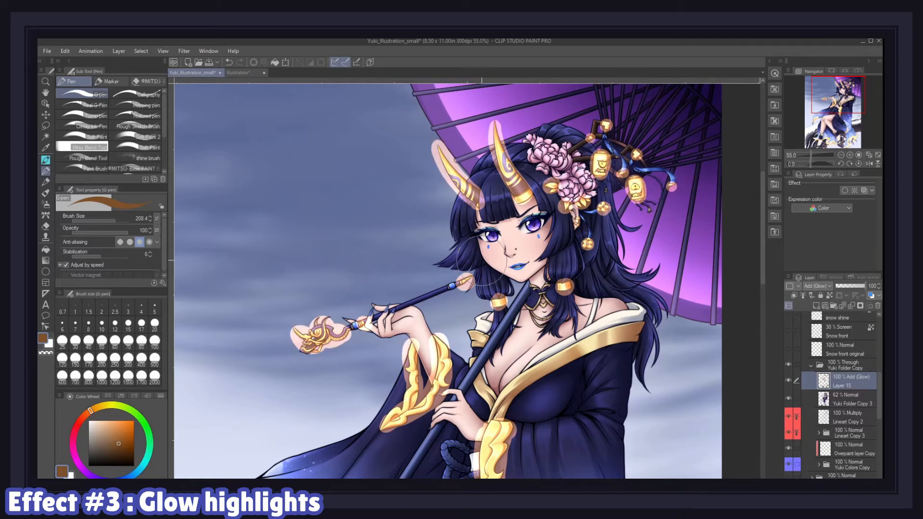
left_click(181, 51)
mouse_move(218, 61)
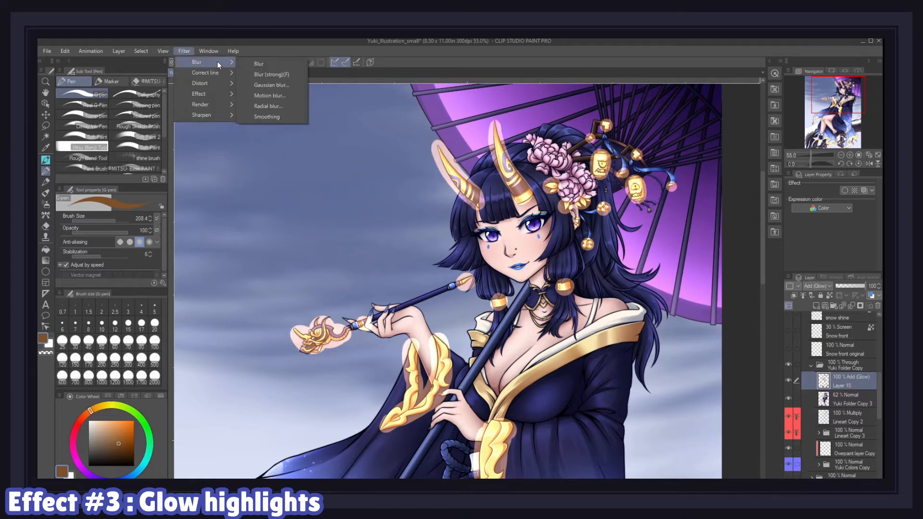
left_click(265, 86)
left_click_drag(136, 160, 235, 159)
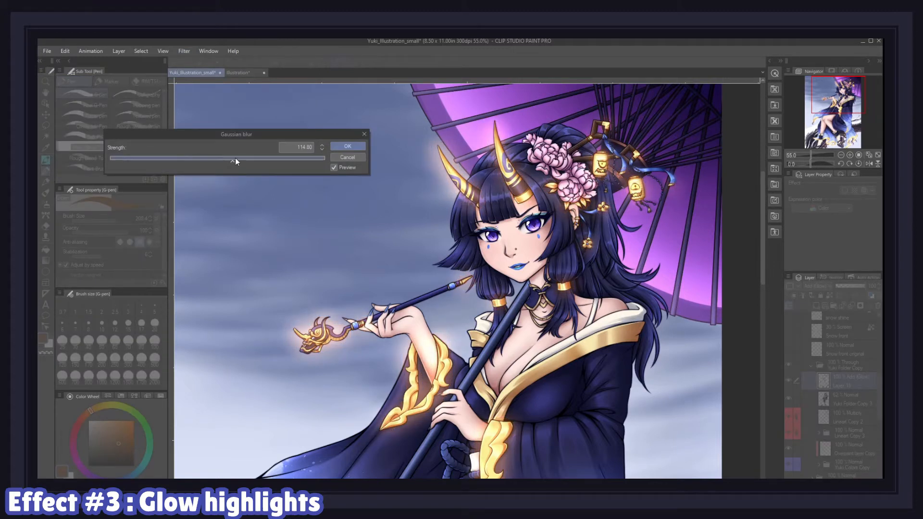
left_click(353, 146)
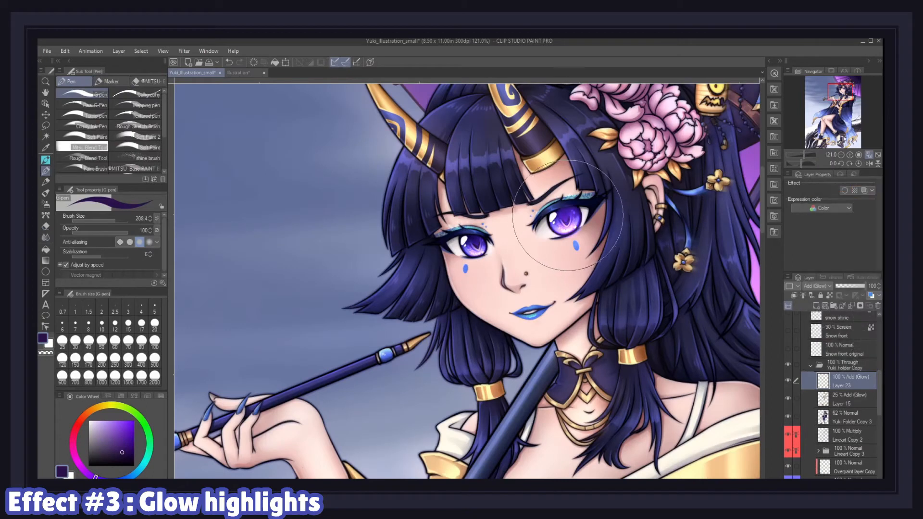
Step: Add small glow accents on the eye and the umbrella lanterns on new Add (Glow) layers with an orange airbrush
left_click(474, 245)
left_click(473, 243)
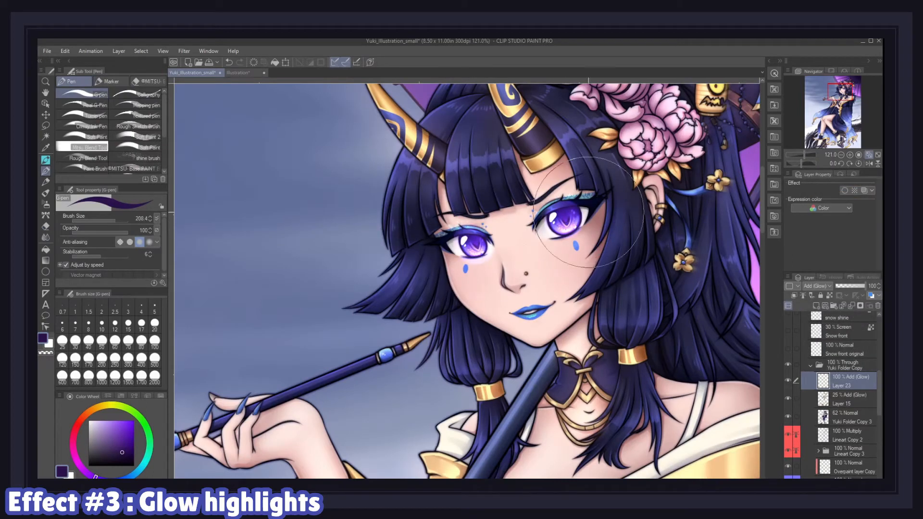
key("j")
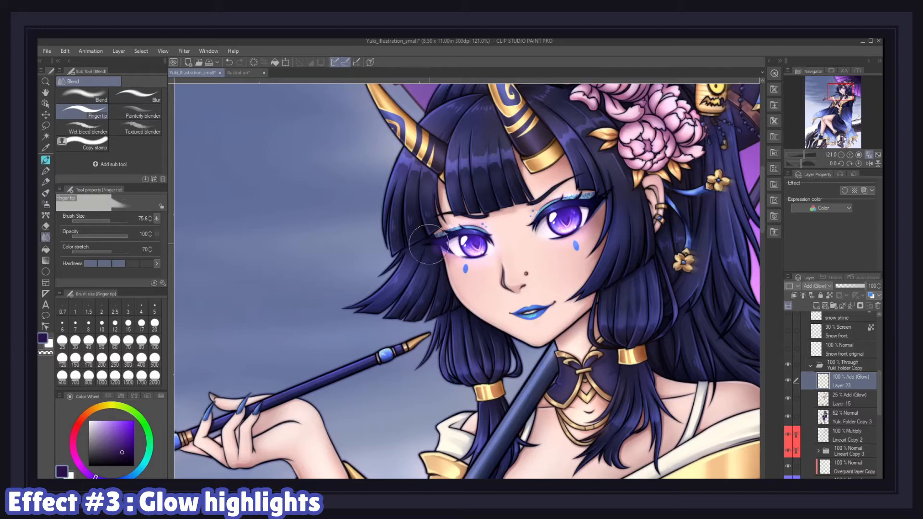
left_click(91, 111)
left_click(89, 95)
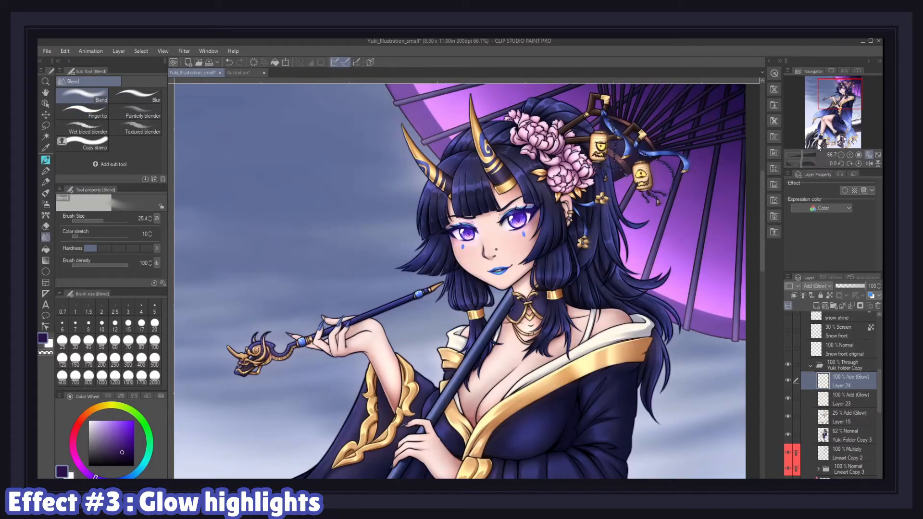
left_click(87, 416)
key("b")
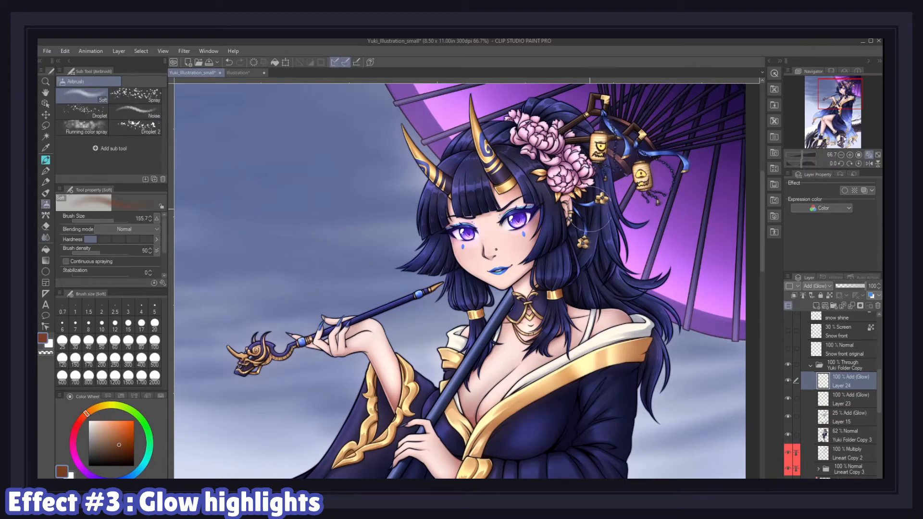
left_click_drag(599, 142, 599, 158)
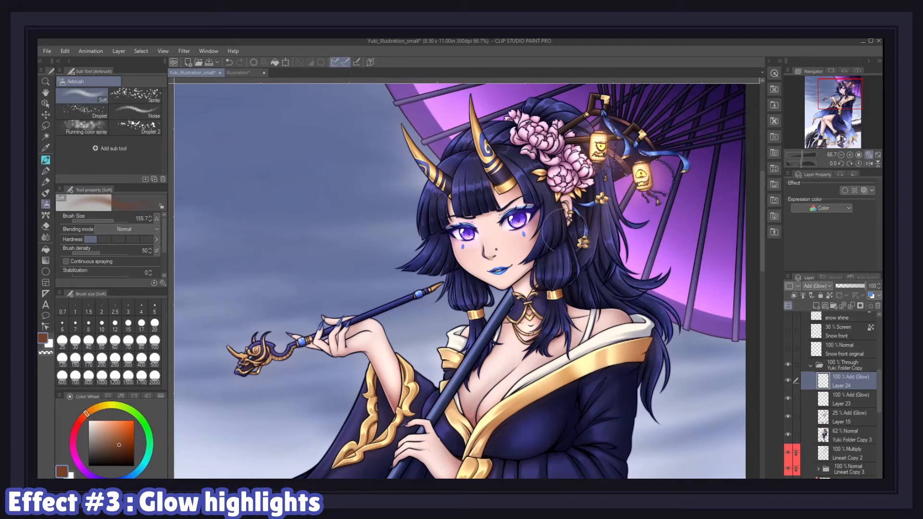
left_click(606, 175)
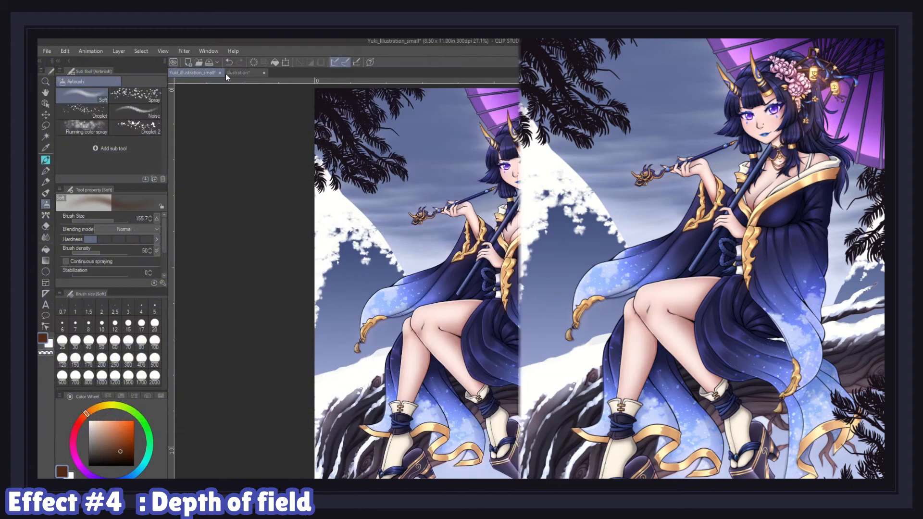
Step: Apply a Gaussian blur of strength 20 to the rough mountains Copy 3 layer
left_click(188, 50)
mouse_move(192, 60)
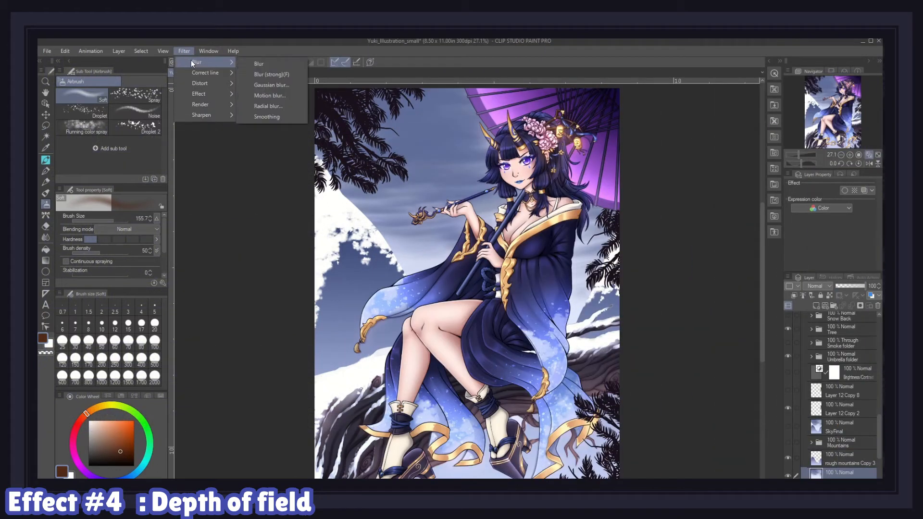
left_click(264, 85)
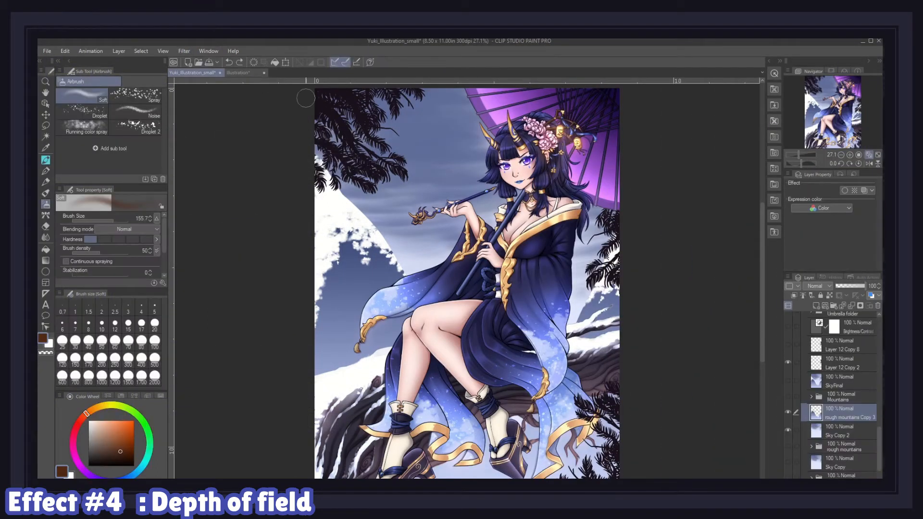
left_click(184, 51)
mouse_move(196, 62)
left_click(266, 85)
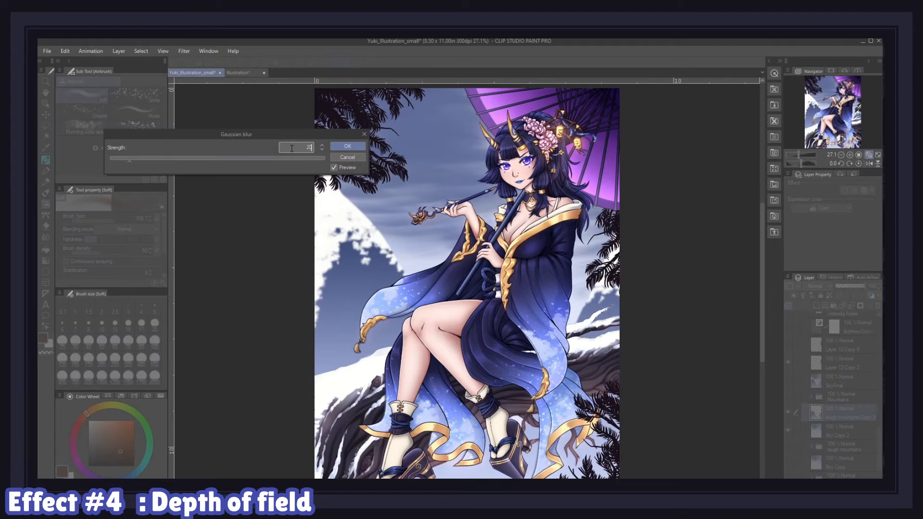
left_click(347, 147)
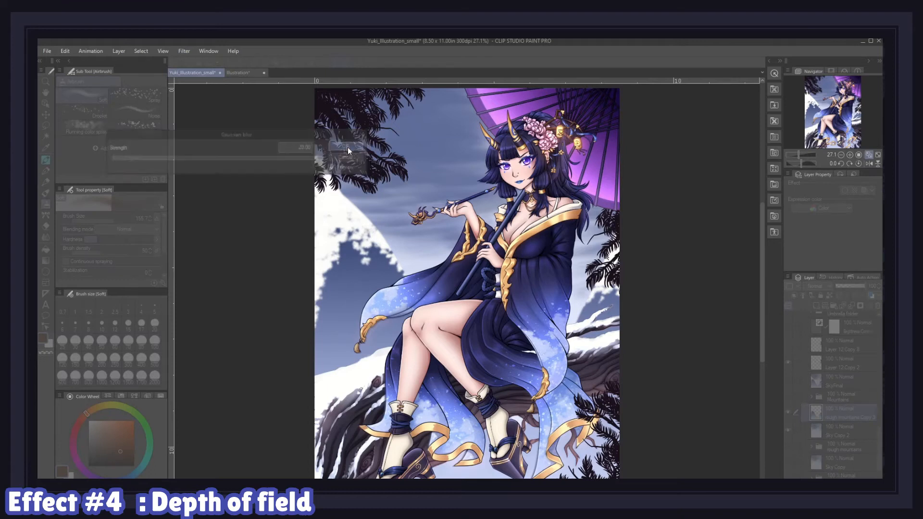
Step: Apply another Gaussian blur to the mountains layer
right_click(859, 431)
left_click(829, 389)
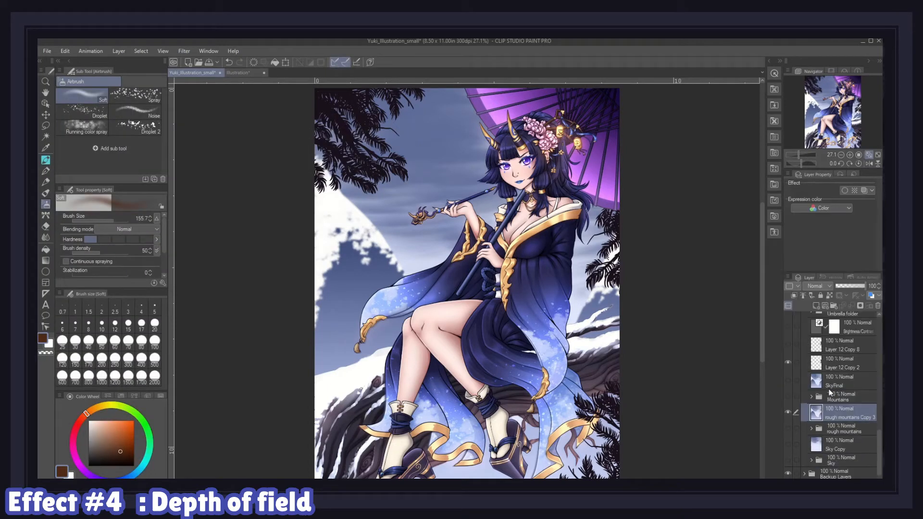
left_click(184, 51)
mouse_move(216, 63)
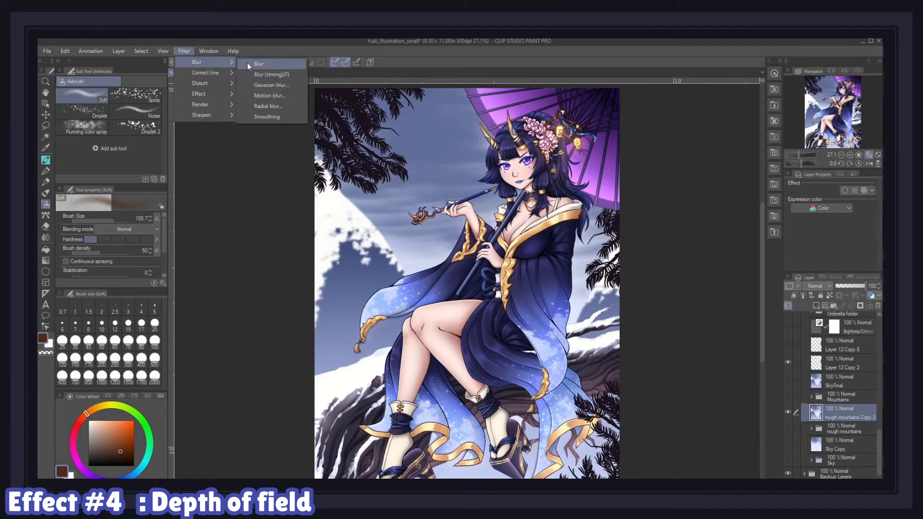
left_click(261, 85)
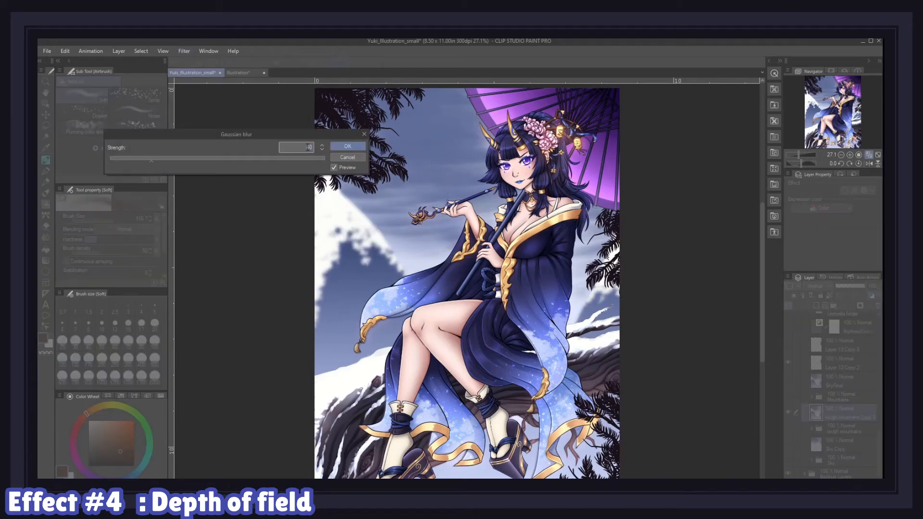
left_click(337, 146)
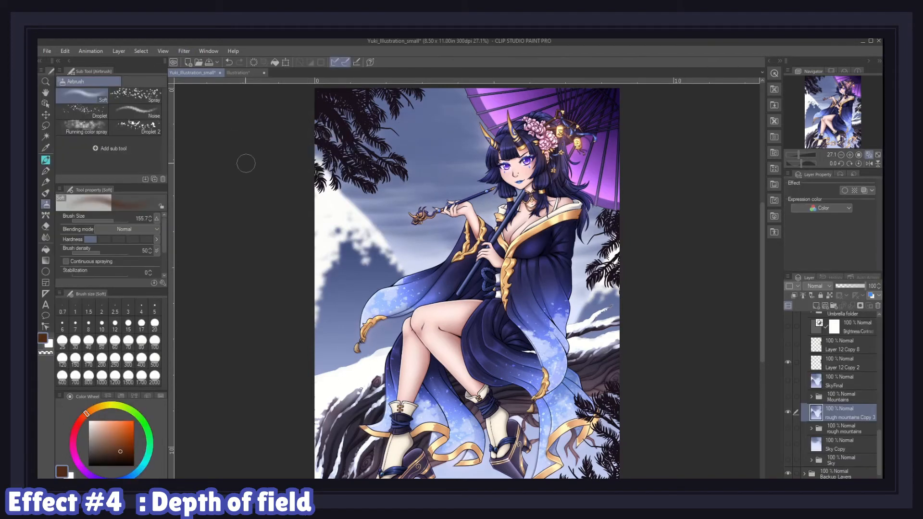
Step: Select the Layer 12 Copy 2 layer and apply a Gaussian blur to it
scroll(877, 434, "up", 3)
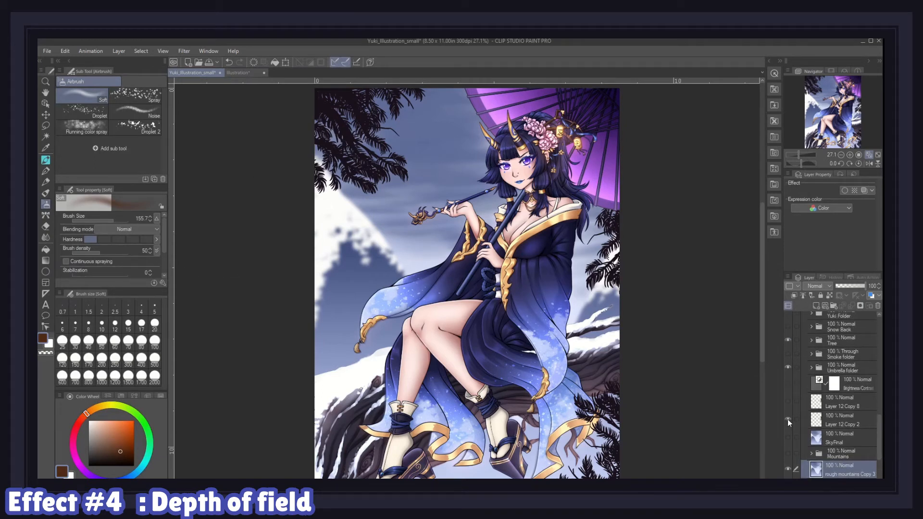
left_click(791, 419)
left_click(184, 51)
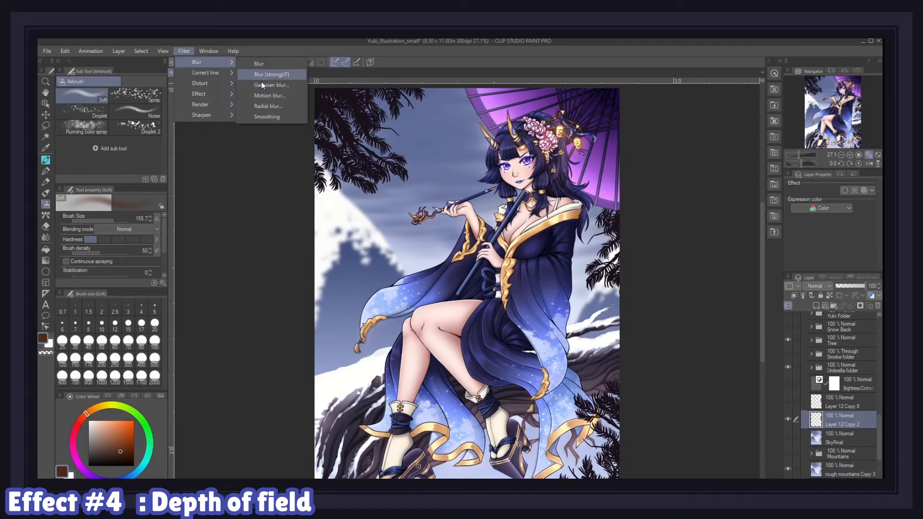
left_click(261, 82)
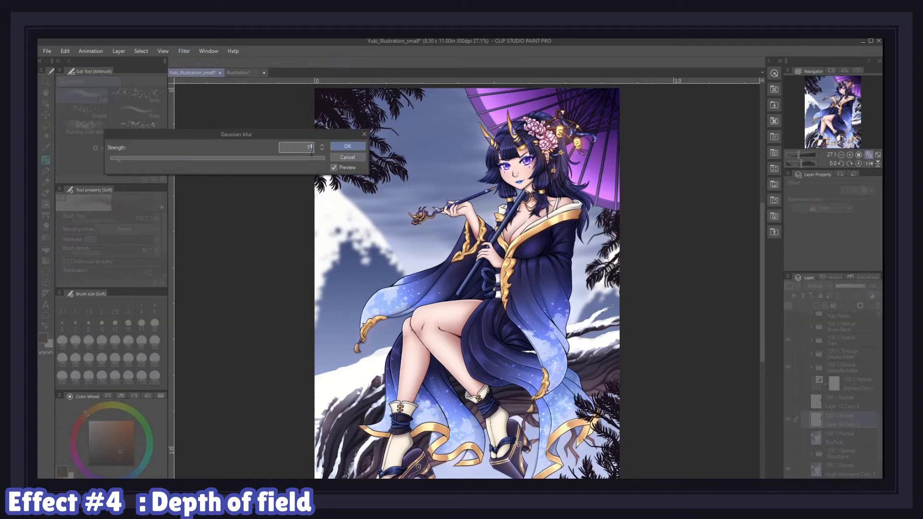
left_click(346, 145)
Step: Apply a Gaussian blur of strength 35 to the Branch top left layer
scroll(852, 415, "down", 3)
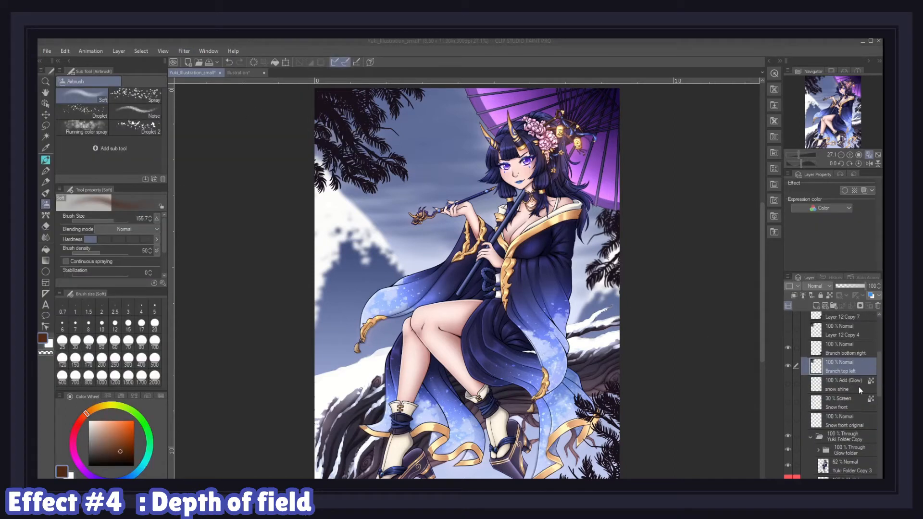
left_click(183, 51)
mouse_move(216, 61)
left_click(261, 82)
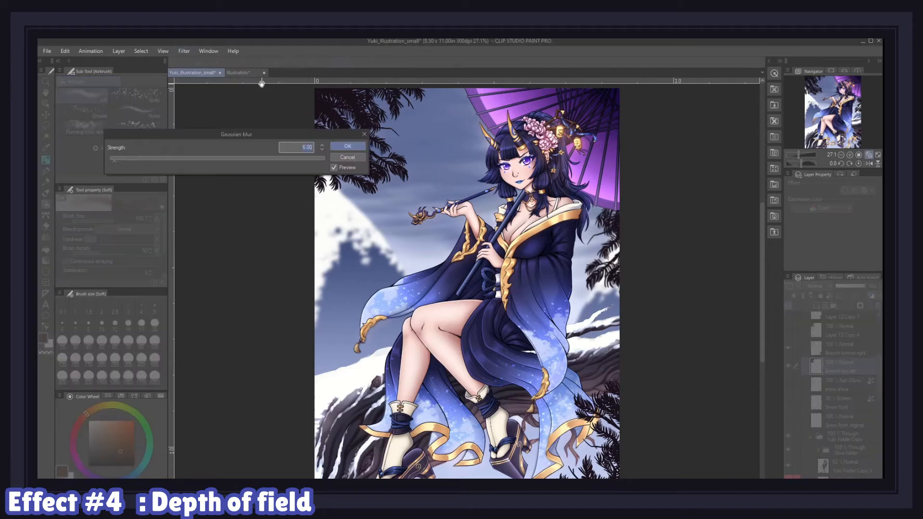
type("35")
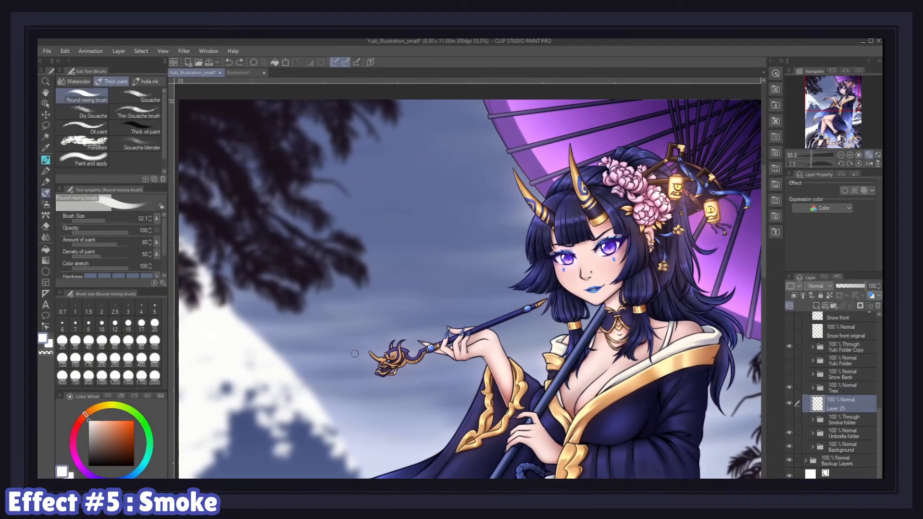
Step: Paint thin wavy white smoke trails rising from the pipe on a new layer with the Round mixing brush
mouse_move(363, 361)
left_mouse_down()
mouse_move(318, 293)
mouse_move(412, 260)
mouse_move(362, 239)
left_mouse_up()
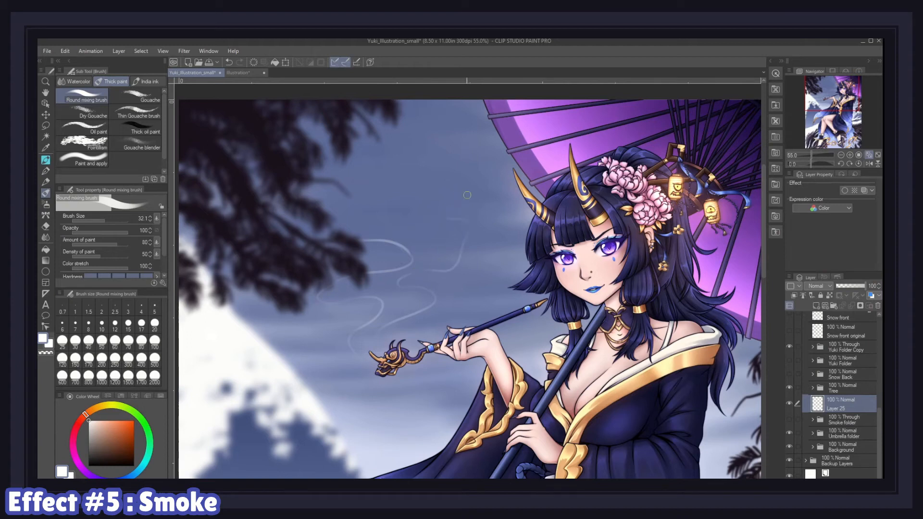
left_click_drag(406, 128, 310, 118)
left_click_drag(395, 170, 332, 225)
scroll(317, 239, "up", 1)
mouse_move(514, 100)
left_mouse_down()
mouse_move(523, 183)
mouse_move(490, 214)
left_mouse_up()
left_click_drag(583, 222, 483, 198)
mouse_move(404, 379)
left_mouse_down()
mouse_move(443, 330)
mouse_move(461, 358)
mouse_move(479, 326)
left_mouse_up()
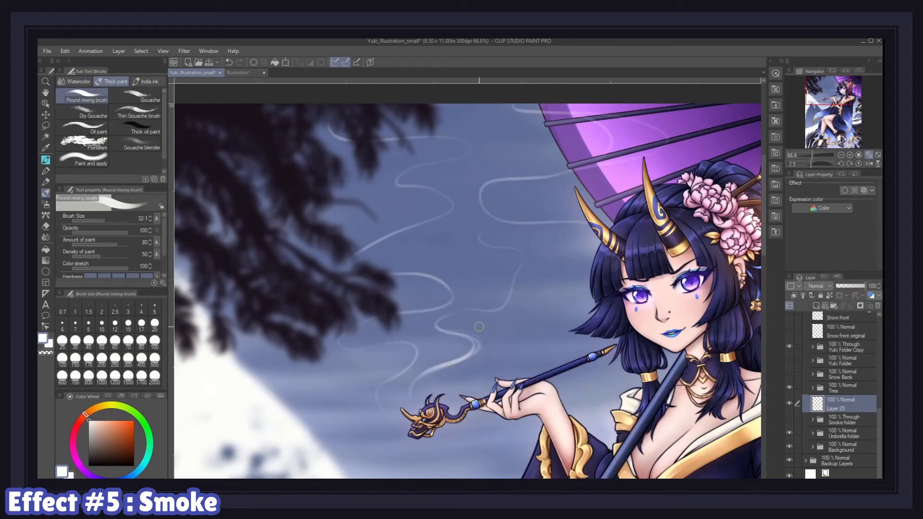
left_click_drag(481, 236, 516, 279)
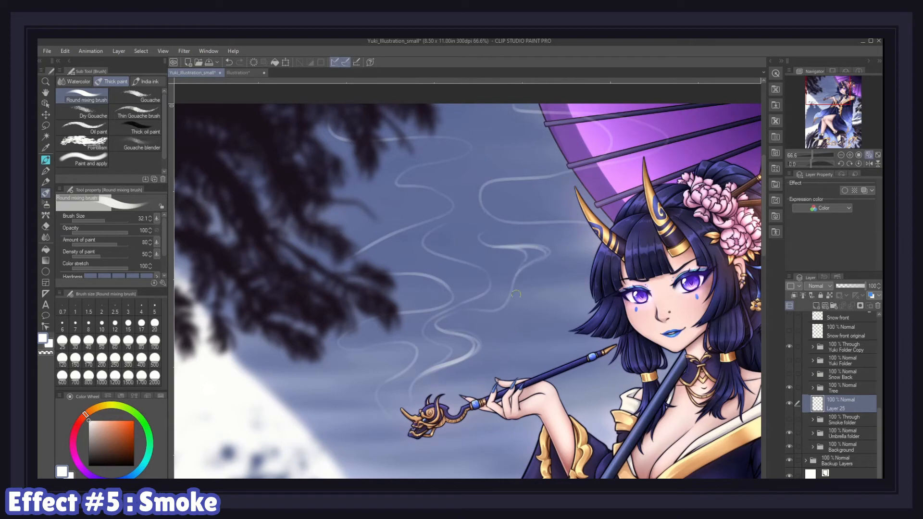
mouse_move(394, 414)
left_mouse_down()
mouse_move(406, 375)
mouse_move(388, 382)
mouse_move(370, 342)
mouse_move(348, 328)
mouse_move(351, 350)
mouse_move(389, 316)
mouse_move(435, 312)
mouse_move(462, 295)
mouse_move(372, 256)
mouse_move(350, 266)
mouse_move(384, 237)
left_mouse_up()
left_click_drag(328, 172, 377, 241)
mouse_move(384, 237)
left_mouse_down()
mouse_move(454, 219)
mouse_move(412, 238)
mouse_move(462, 256)
left_mouse_up()
left_click_drag(416, 240, 476, 217)
key("ctrl+z")
mouse_move(541, 284)
left_mouse_down()
mouse_move(591, 251)
mouse_move(515, 172)
mouse_move(487, 202)
mouse_move(663, 144)
left_mouse_up()
Step: Enlarge the brush and paint broader smoke swirls across the sky beside the umbrella
key("bracketright")
key("bracketright")
key("bracketright")
left_click_drag(595, 164, 603, 126)
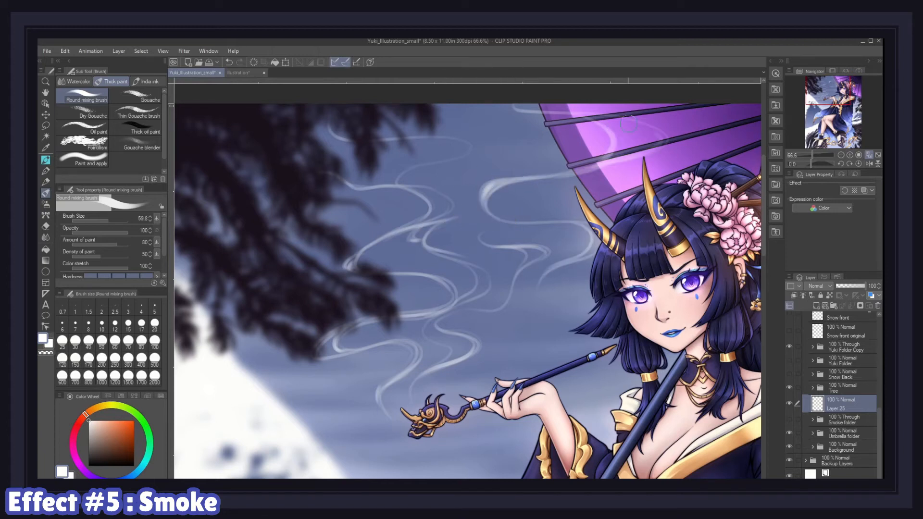
left_click_drag(660, 145, 509, 107)
left_click_drag(586, 257, 579, 223)
left_click_drag(459, 312, 533, 267)
mouse_move(505, 308)
left_mouse_down()
mouse_move(502, 227)
mouse_move(484, 236)
left_mouse_up()
mouse_move(457, 305)
left_mouse_down()
mouse_move(488, 279)
mouse_move(439, 221)
mouse_move(481, 199)
left_mouse_up()
mouse_move(481, 235)
left_mouse_down()
mouse_move(488, 216)
mouse_move(477, 216)
left_mouse_up()
left_click_drag(473, 216, 497, 223)
left_click_drag(536, 179, 486, 159)
left_click_drag(567, 154, 473, 212)
left_click_drag(457, 164, 406, 219)
left_click_drag(371, 136, 485, 144)
mouse_move(485, 144)
left_mouse_down()
mouse_move(467, 140)
mouse_move(475, 150)
left_mouse_up()
left_click_drag(343, 139, 358, 107)
Step: Add more smoke wisps rising from the pipe and curling through the upper sky
mouse_move(459, 442)
left_mouse_down()
mouse_move(529, 428)
mouse_move(473, 419)
left_mouse_up()
mouse_move(474, 425)
left_mouse_down()
mouse_move(540, 413)
mouse_move(607, 374)
mouse_move(570, 400)
left_mouse_up()
left_click_drag(570, 400, 606, 400)
mouse_move(433, 250)
left_mouse_down()
mouse_move(449, 311)
mouse_move(463, 263)
left_mouse_up()
left_click_drag(463, 263, 468, 200)
left_click_drag(432, 238, 480, 185)
left_click_drag(432, 231, 651, 155)
left_click_drag(546, 160, 577, 129)
left_click_drag(451, 225, 488, 192)
left_click_drag(392, 234, 349, 270)
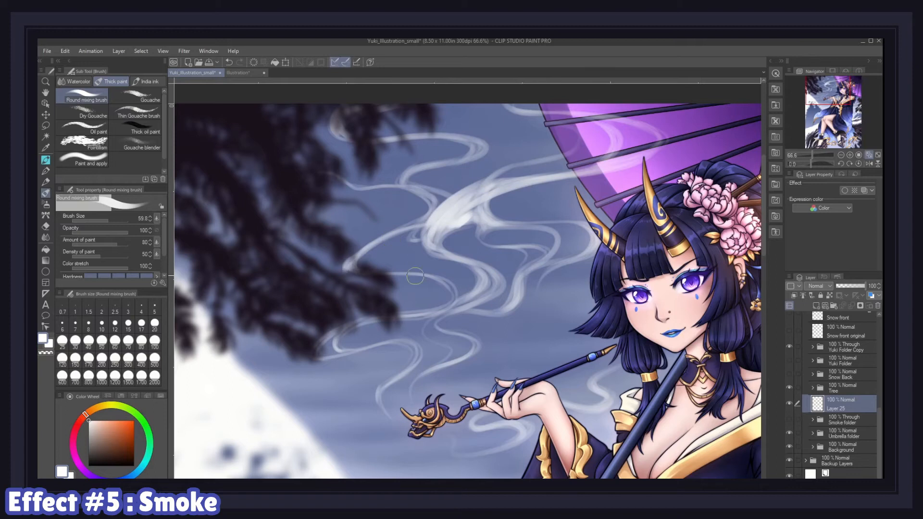
left_click_drag(416, 276, 413, 315)
left_click_drag(454, 163, 370, 186)
left_click_drag(369, 186, 429, 199)
mouse_move(429, 214)
left_mouse_down()
mouse_move(345, 241)
mouse_move(426, 218)
left_mouse_up()
left_click_drag(428, 321, 445, 363)
mouse_move(435, 318)
left_mouse_down()
mouse_move(455, 355)
mouse_move(382, 391)
left_mouse_up()
left_click_drag(322, 359, 383, 388)
left_click_drag(372, 347, 412, 363)
Step: Erase stray smoke strokes and soften the trails with the Blend tool
key("e")
mouse_move(481, 180)
left_mouse_down()
mouse_move(462, 212)
mouse_move(421, 237)
left_mouse_up()
mouse_move(453, 193)
left_mouse_down()
mouse_move(434, 217)
mouse_move(456, 195)
mouse_move(457, 209)
mouse_move(482, 172)
left_mouse_up()
mouse_move(466, 198)
left_mouse_down()
mouse_move(482, 172)
mouse_move(456, 187)
left_mouse_up()
key("p")
key("j")
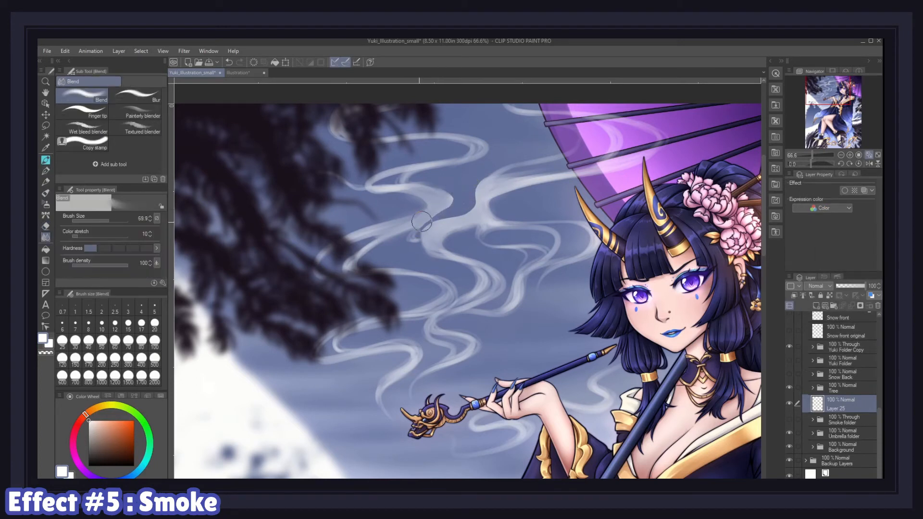
key("period")
left_click_drag(390, 139, 459, 138)
key("bracketright")
key("bracketright")
key("bracketright")
key("bracketright")
key("bracketright")
key("bracketright")
key("bracketright")
key("bracketright")
key("bracketright")
mouse_move(406, 354)
left_mouse_down()
mouse_move(339, 333)
mouse_move(361, 273)
mouse_move(323, 260)
left_mouse_up()
mouse_move(377, 205)
left_mouse_down()
mouse_move(397, 231)
mouse_move(433, 130)
mouse_move(595, 161)
mouse_move(500, 230)
mouse_move(502, 202)
mouse_move(452, 255)
mouse_move(425, 324)
mouse_move(512, 299)
left_mouse_up()
Step: Add a few more smoke strokes with the Round mixing brush
key("b")
mouse_move(553, 184)
left_mouse_down()
mouse_move(509, 202)
mouse_move(577, 221)
left_mouse_up()
key("ctrl+z")
left_click_drag(588, 287, 538, 296)
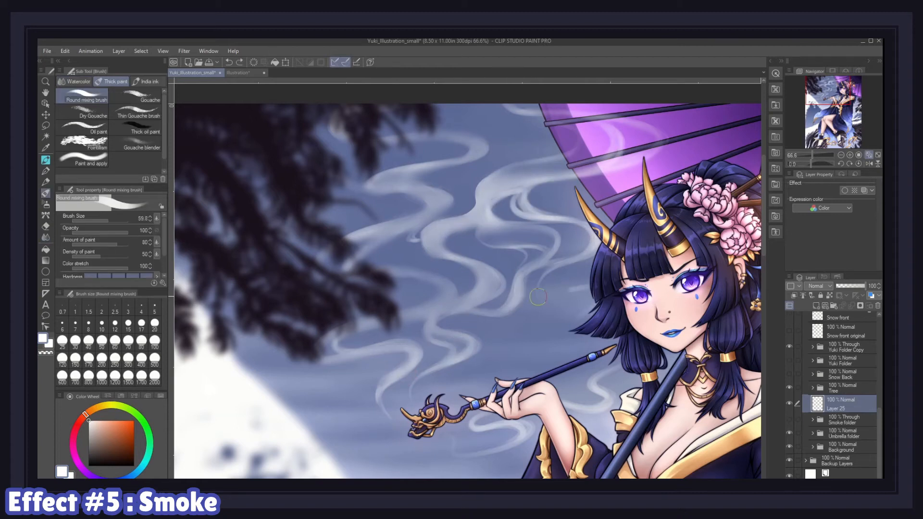
key("p")
key("p")
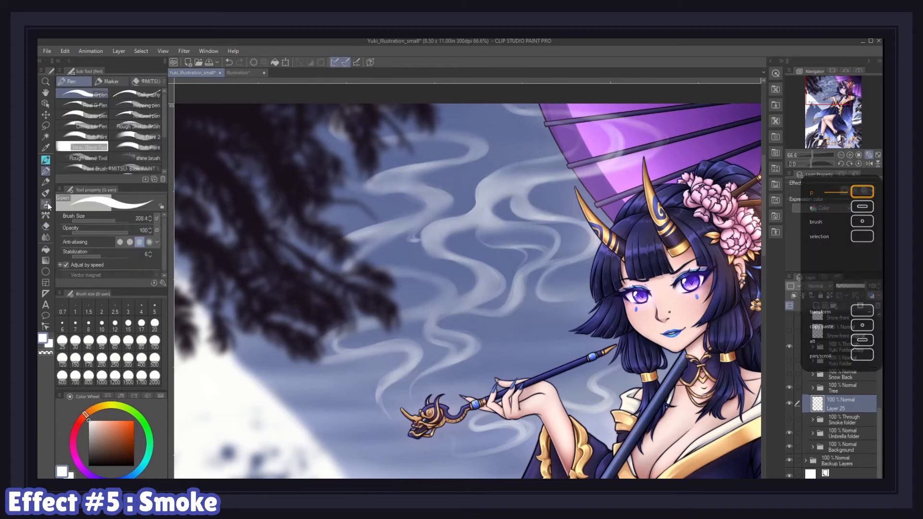
key("b")
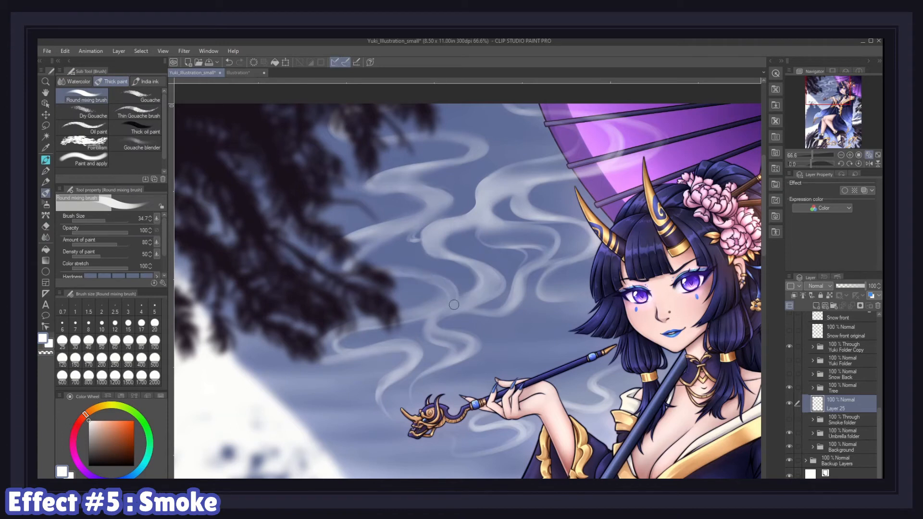
left_click_drag(386, 234, 440, 205)
Step: Erase parts of the smoke trails with a large soft eraser to thin them out
key("e")
mouse_move(436, 237)
left_mouse_down()
mouse_move(497, 185)
mouse_move(483, 211)
left_mouse_up()
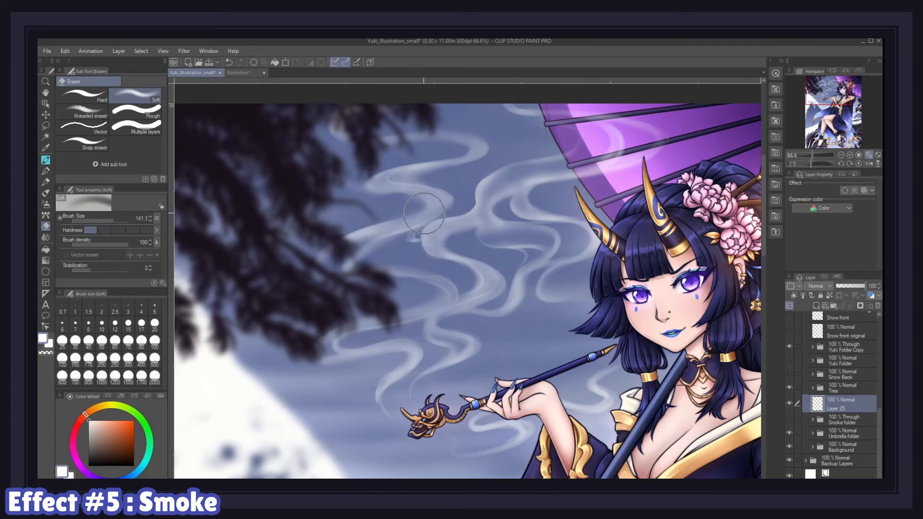
key("]")
left_click_drag(472, 150, 385, 182)
left_click_drag(519, 185, 452, 226)
left_click_drag(615, 158, 533, 187)
left_click_drag(515, 283, 475, 303)
left_click_drag(438, 245, 488, 284)
left_click_drag(408, 356, 346, 356)
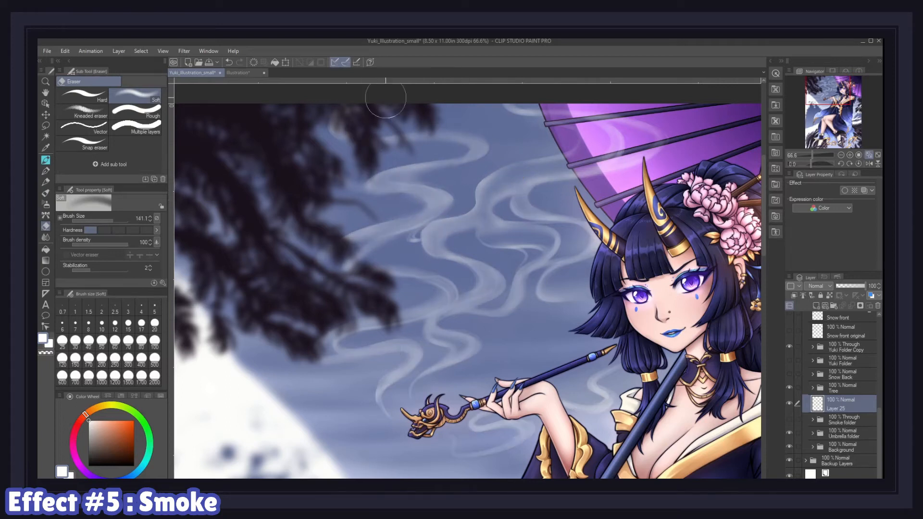
Step: Paint one more smoke stroke and smudge the upper smoke trails with the Finger tip blending tool
key("p")
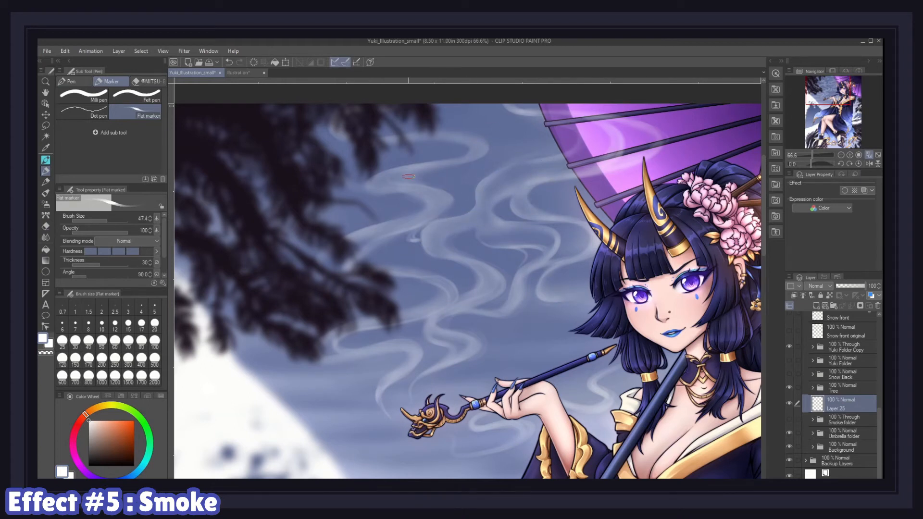
left_click_drag(468, 230, 460, 277)
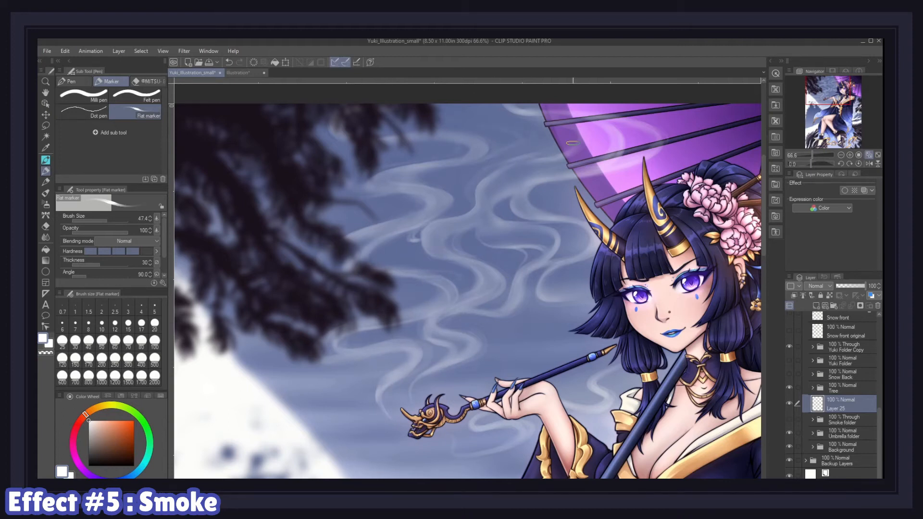
key("j")
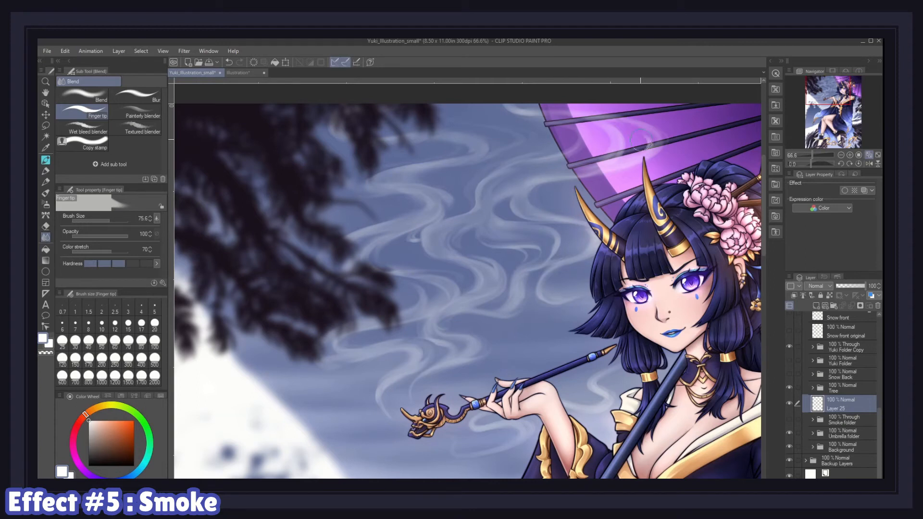
left_click_drag(526, 107, 484, 103)
mouse_move(429, 169)
left_mouse_down()
mouse_move(465, 205)
mouse_move(441, 201)
mouse_move(433, 206)
mouse_move(439, 211)
left_mouse_up()
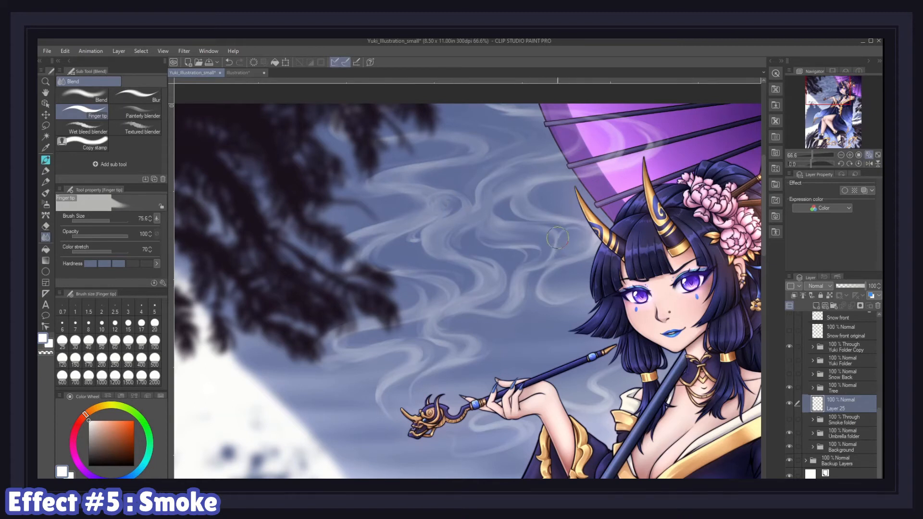
key("b")
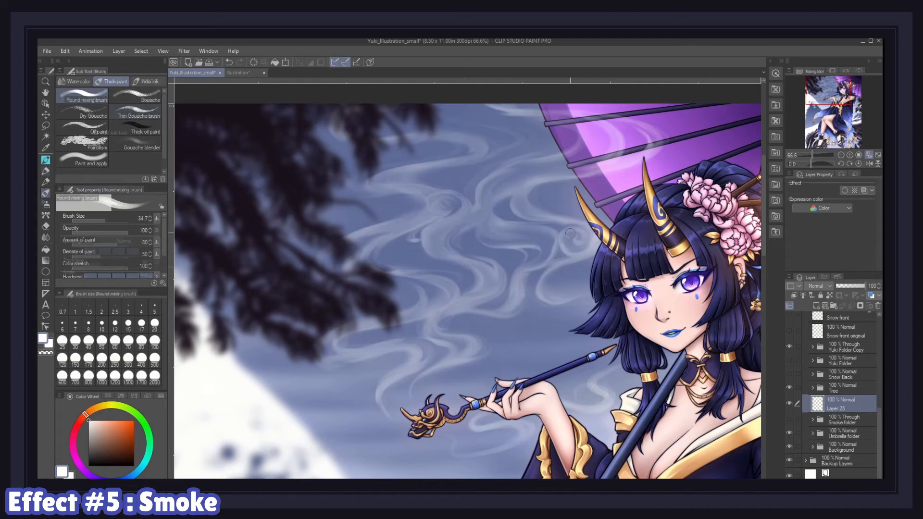
key("p")
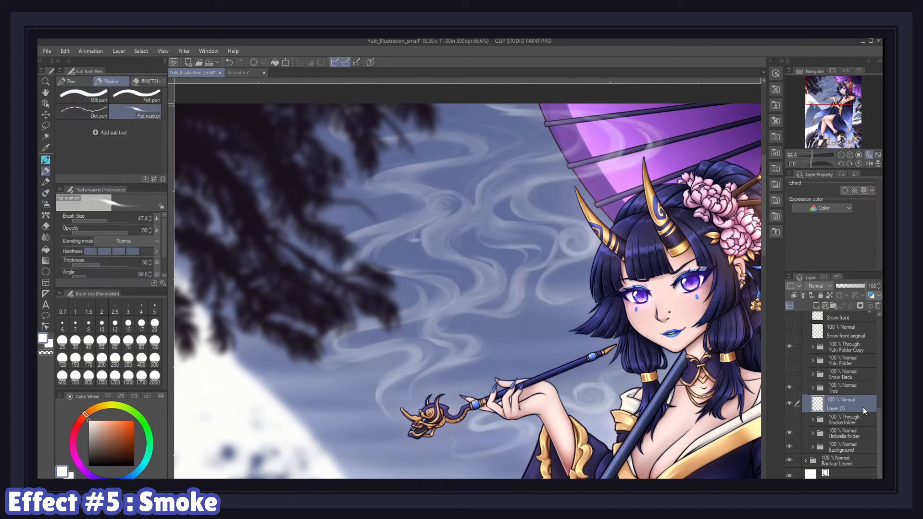
Step: Duplicate the smoke layer and set the copy's blending mode to Add (Glow)
right_click(839, 402)
left_click(807, 239)
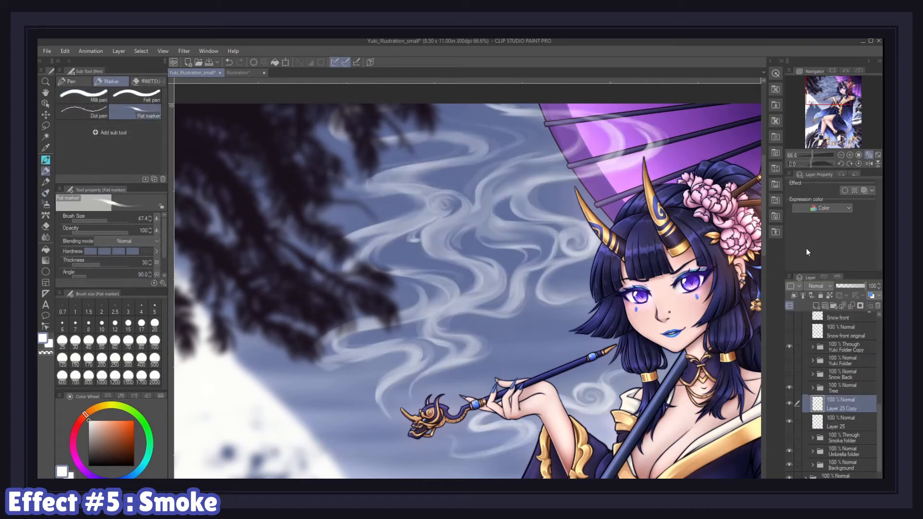
left_click(815, 287)
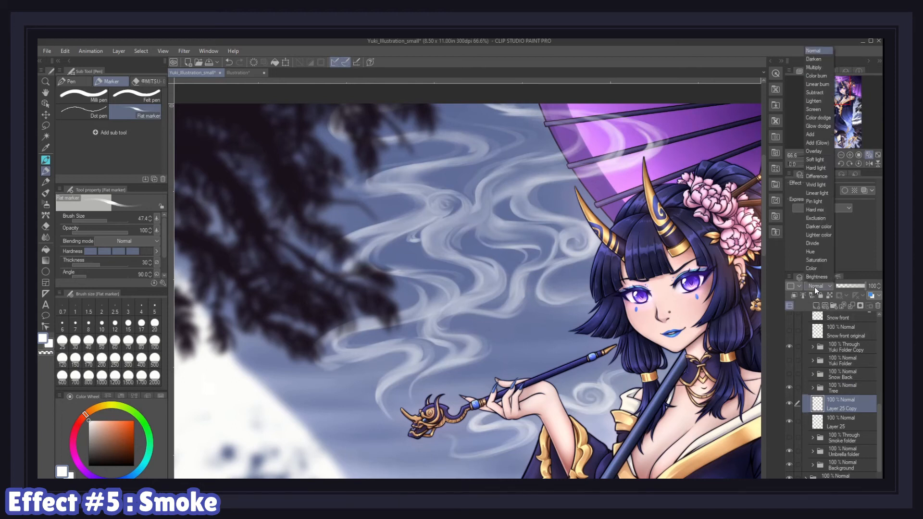
left_click(818, 143)
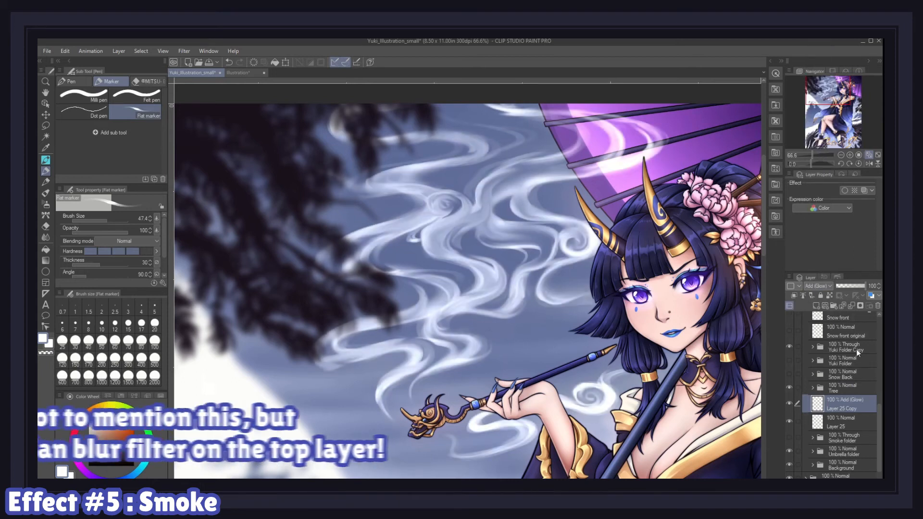
Step: Apply a Gaussian blur of strength 20 to the glowing smoke copy
left_click(184, 51)
mouse_move(202, 60)
left_click(272, 86)
left_click_drag(286, 159, 298, 160)
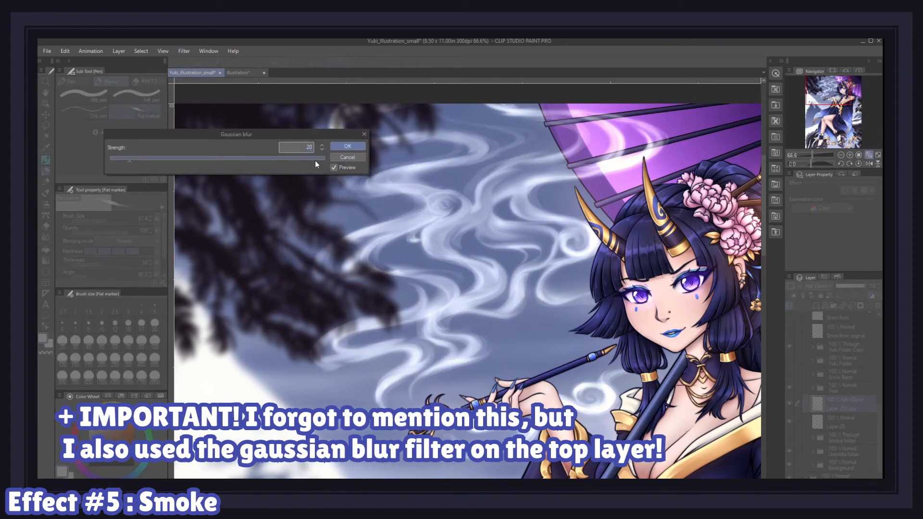
left_click(337, 147)
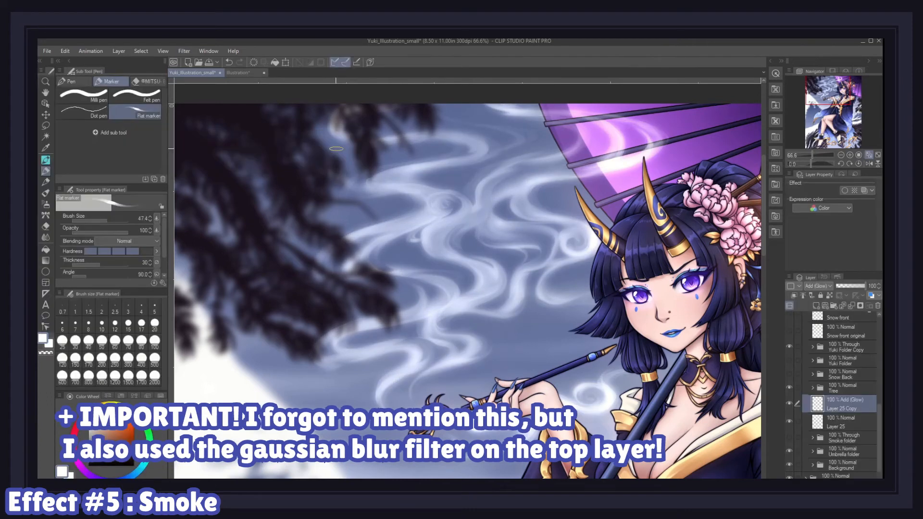
Step: Set the glow copy's opacity to 50% and the original smoke layer's opacity to 80%
type("50")
key("Return")
left_click(850, 420)
type("80")
key("Return")
Step: Add a new layer above and group it with both smoke layers into a new folder
left_click(788, 404)
left_click(789, 404)
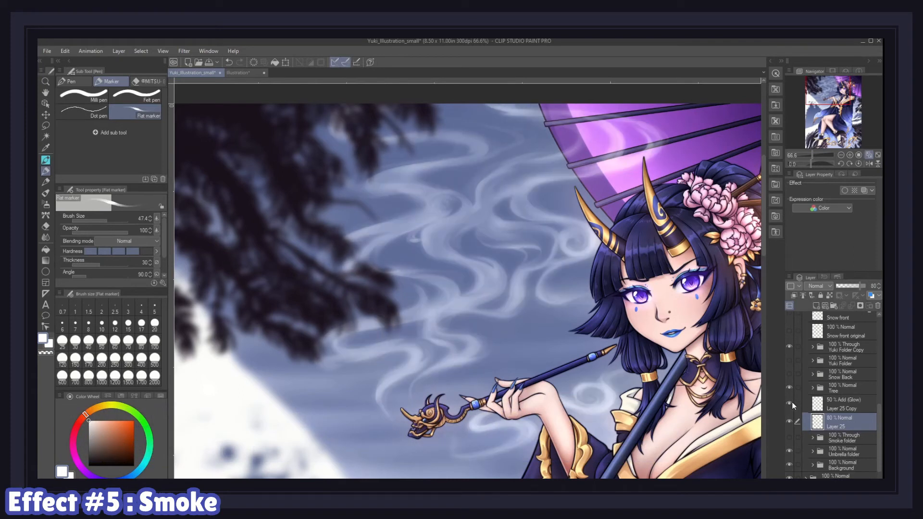
left_click(837, 397)
left_click(815, 306)
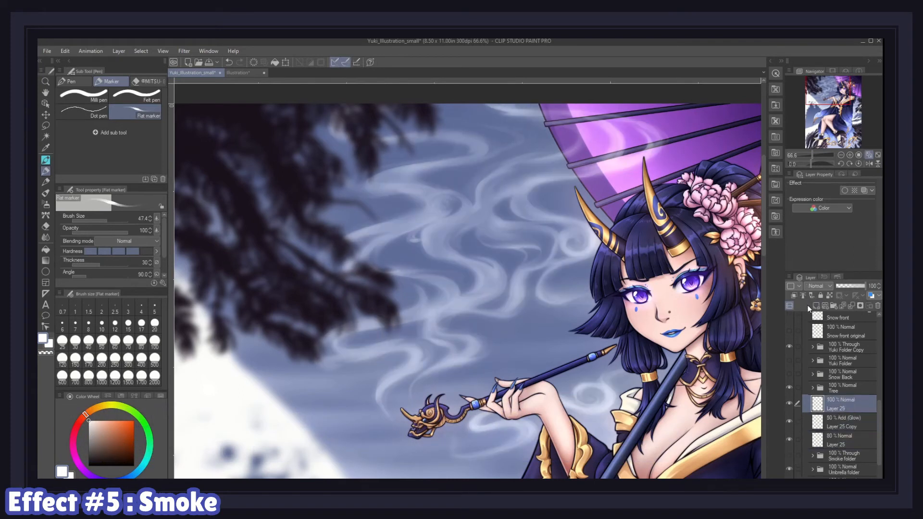
left_click(812, 285)
left_click(816, 147)
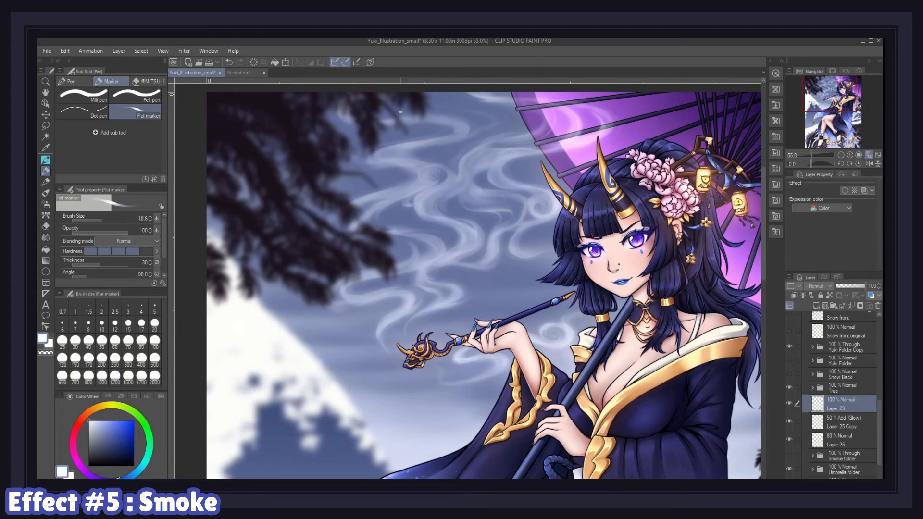
scroll(94, 257, "down", 2)
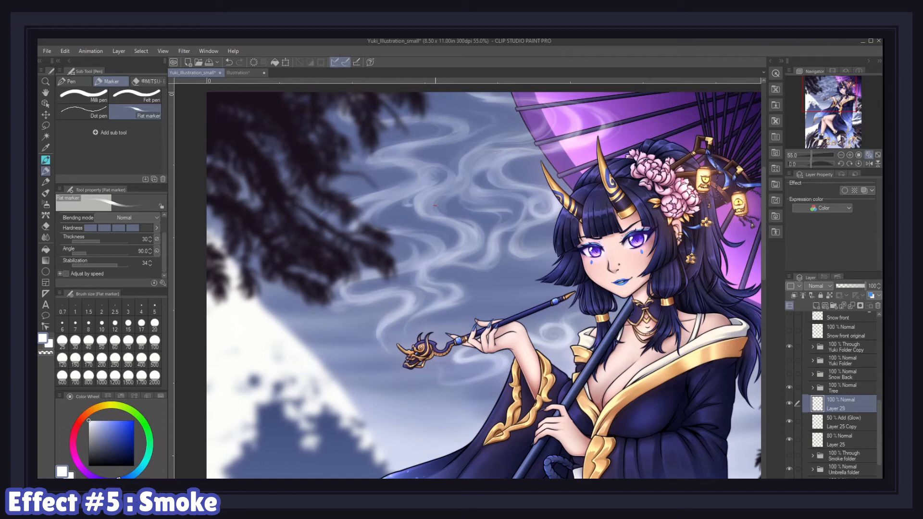
scroll(114, 227, "up", 2)
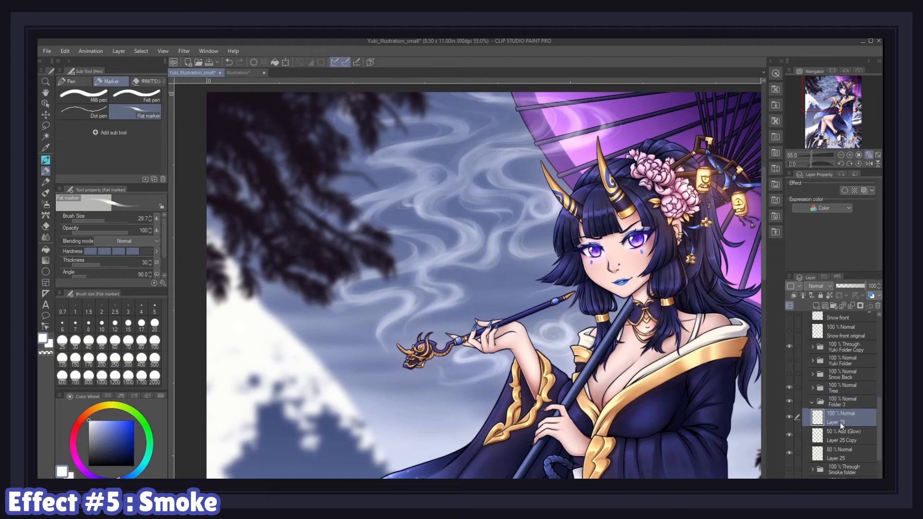
left_click(840, 451, "shift")
left_click_drag(835, 419, 834, 404)
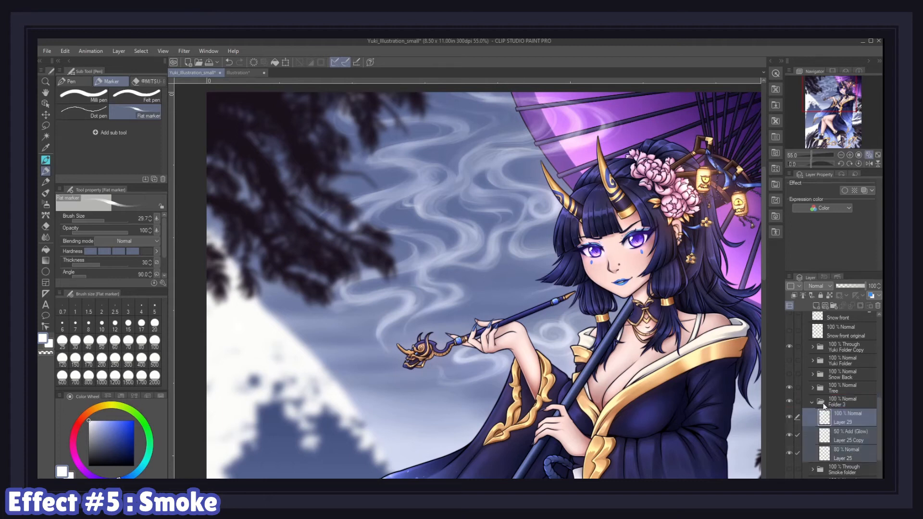
Step: Set the new folder's blending mode to Through and rename it Smoke v2
left_click(838, 402)
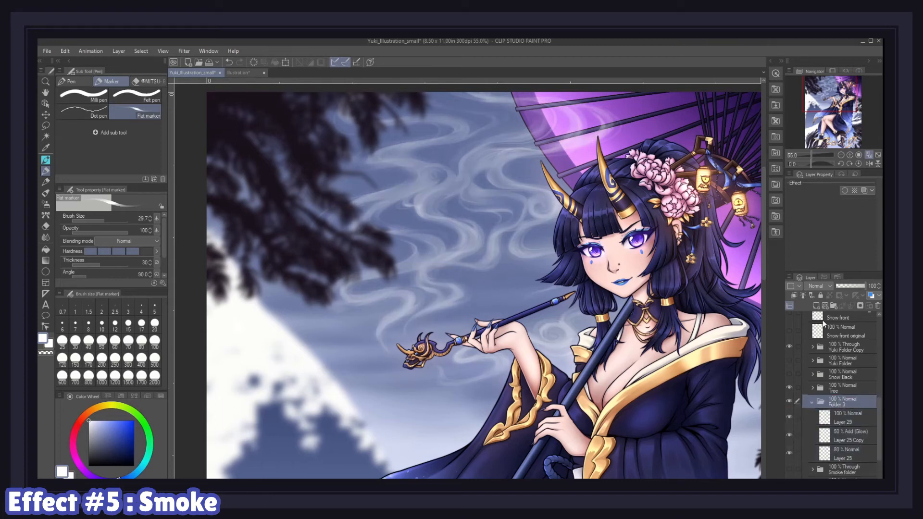
left_click(822, 287)
left_click(817, 42)
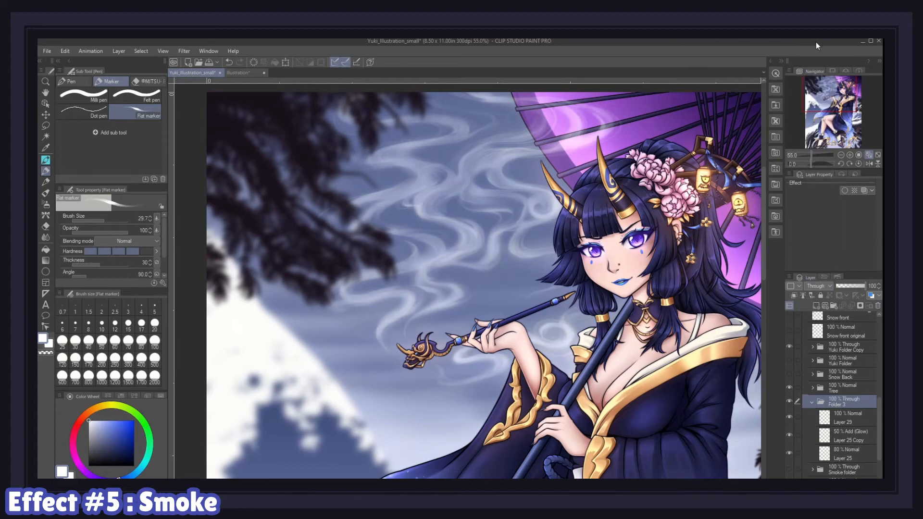
left_click(811, 403)
left_click(838, 408)
type("Smoke v2")
key("Return")
Step: Duplicate the Smoke v2 folder and merge the copy into a single layer
right_click(854, 410)
left_click(804, 244)
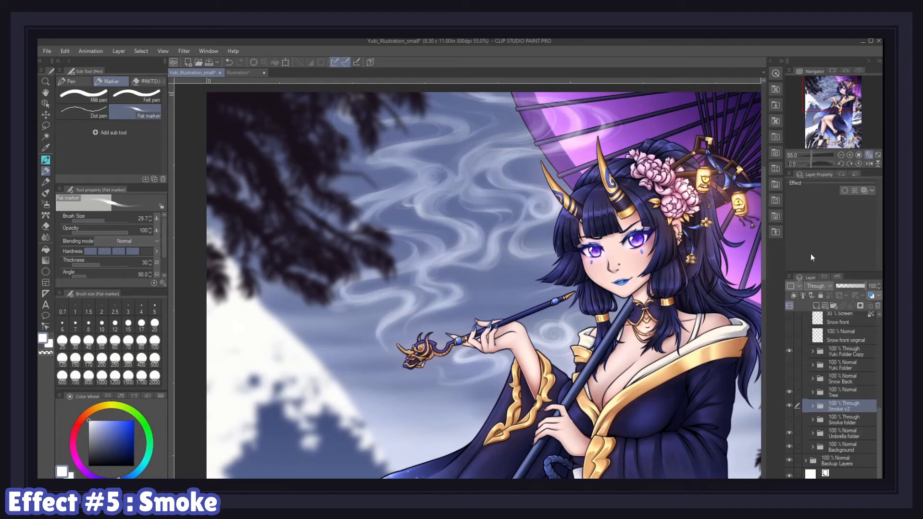
right_click(852, 406)
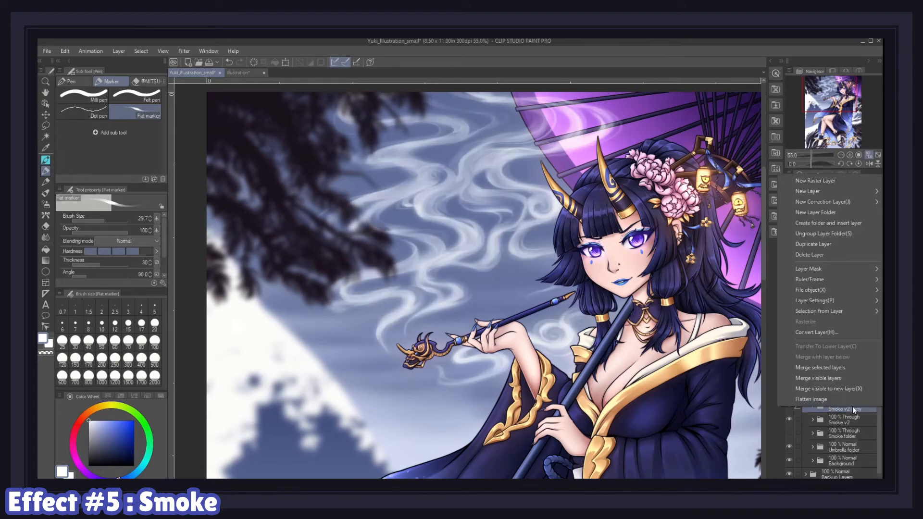
left_click(827, 368)
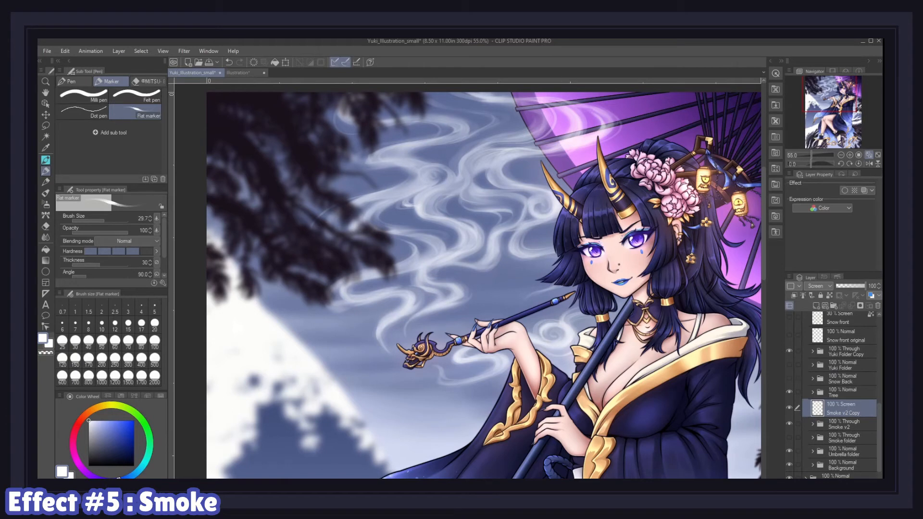
Step: Apply a Gaussian blur to the merged smoke copy and set its blending mode to Add (Glow)
left_click(185, 52)
mouse_move(192, 62)
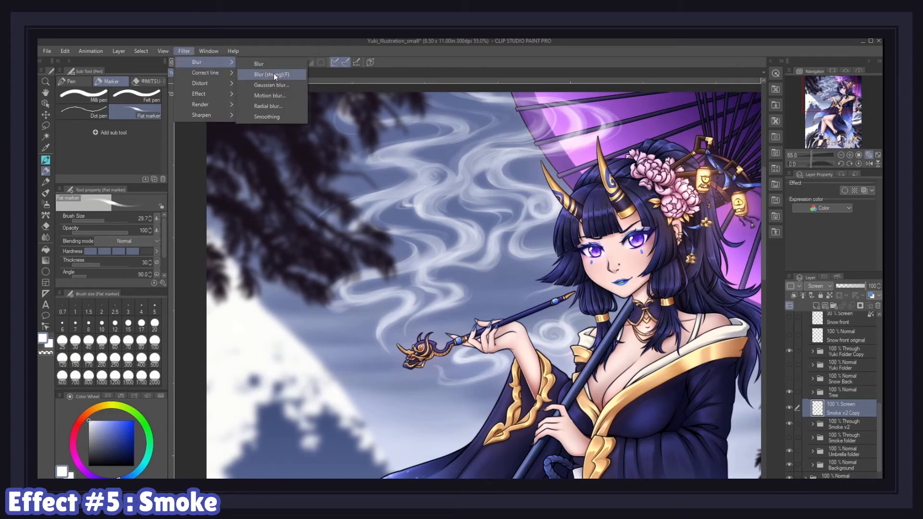
left_click(265, 85)
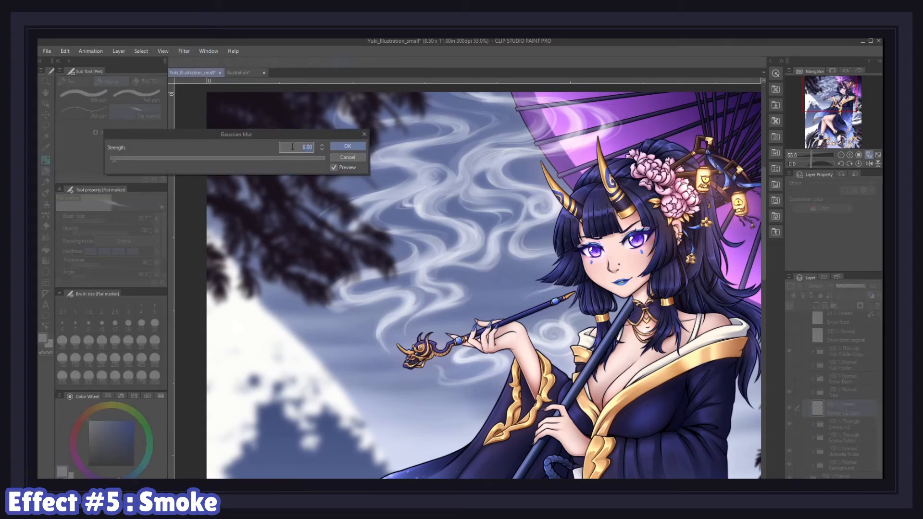
key("Return")
left_click(828, 287)
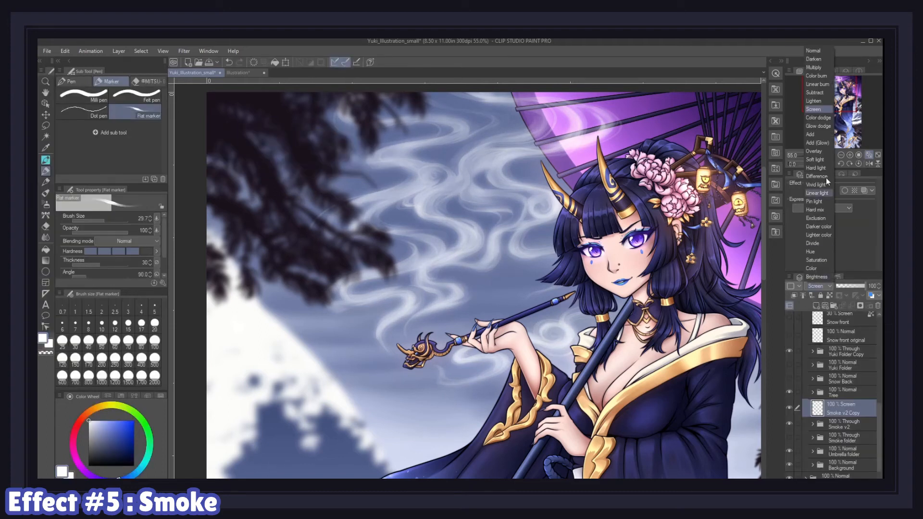
left_click(823, 143)
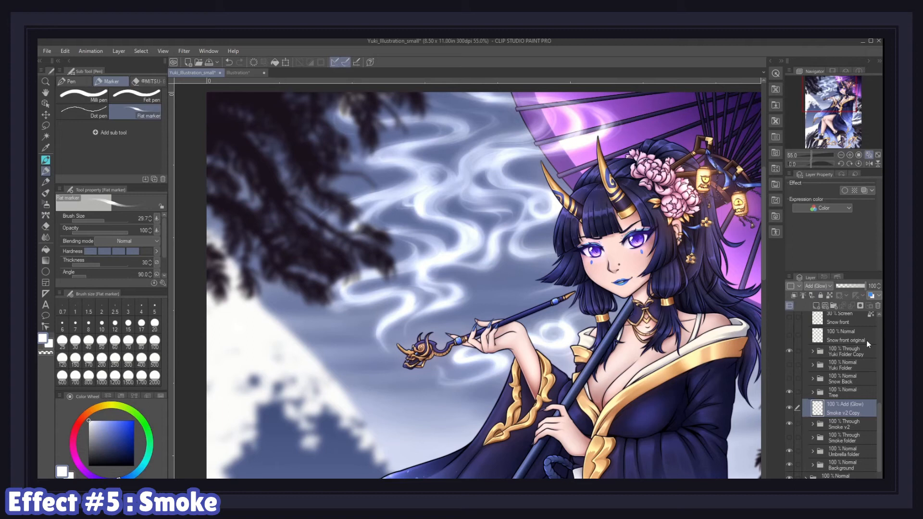
Step: Lock the merged copy's transparent pixels and fill it with a dark blue
left_click(828, 295)
left_click(116, 451)
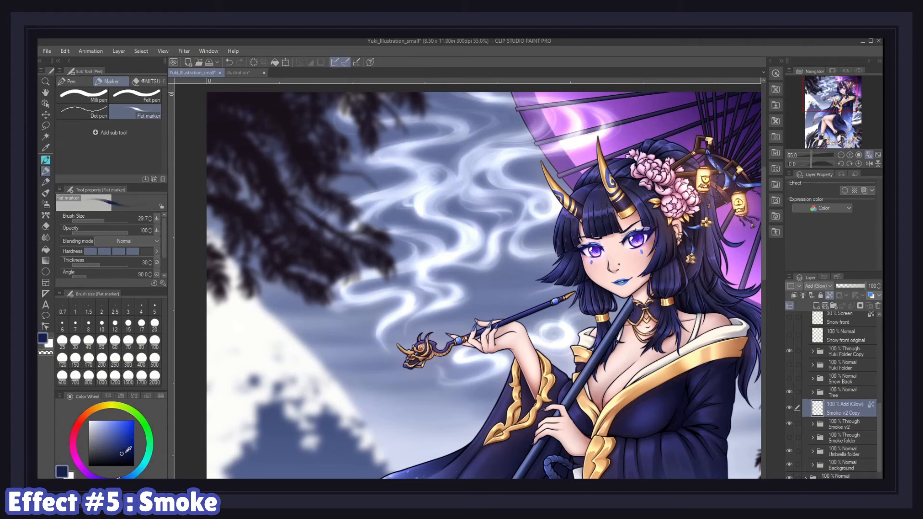
key("alt+BackSpace")
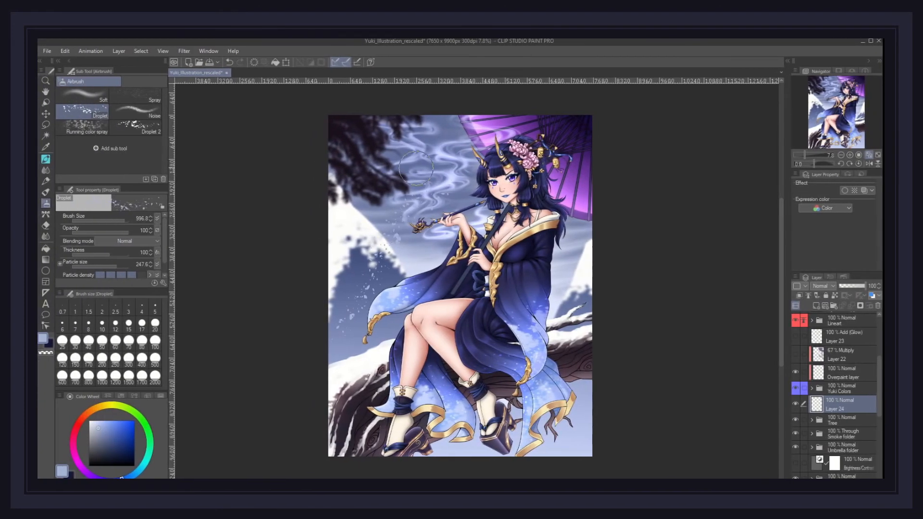
Step: Spray white falling snow particles across the illustration with the Droplet airbrush at size 2000
key("ctrl+z")
left_click(155, 376)
left_click(98, 441)
left_click(90, 422)
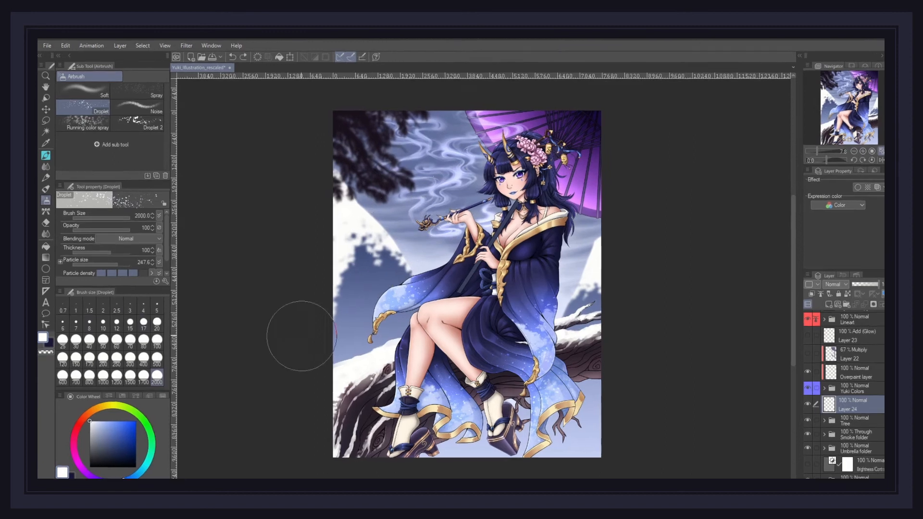
left_click_drag(300, 333, 424, 229)
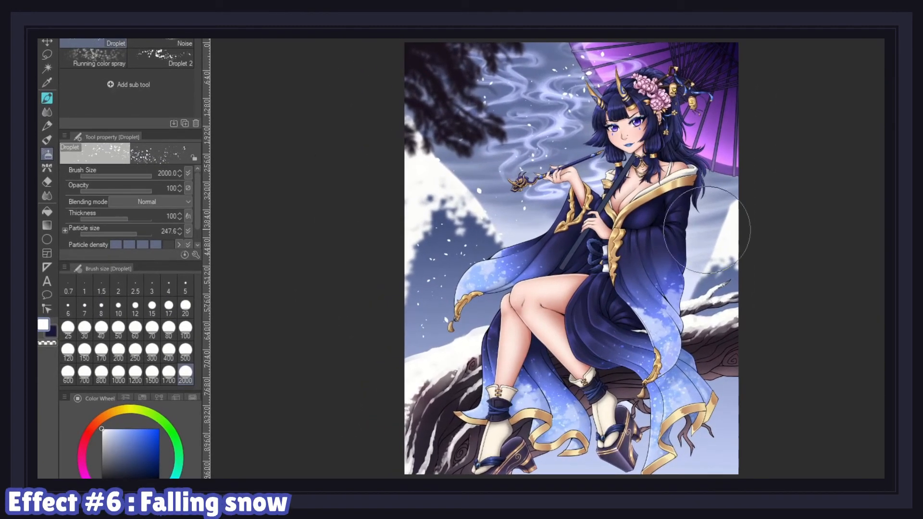
mouse_move(721, 384)
left_mouse_down()
mouse_move(690, 464)
mouse_move(601, 406)
left_mouse_up()
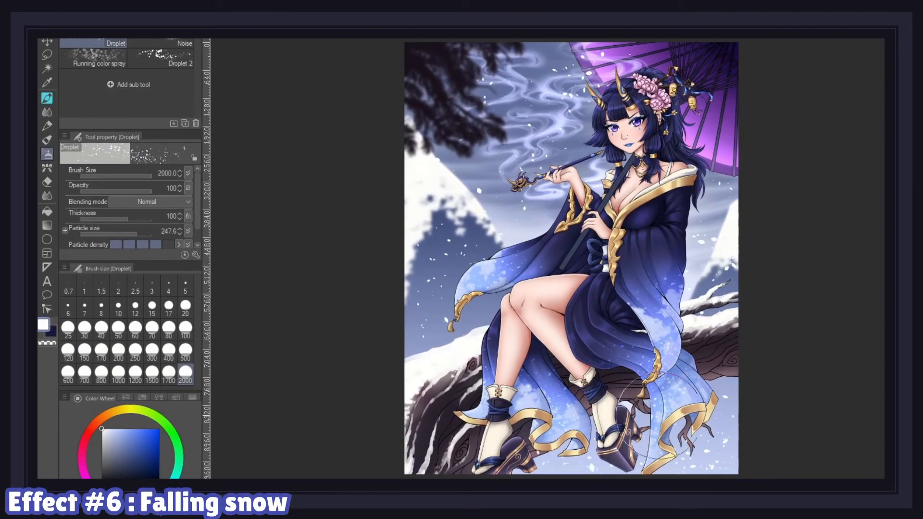
left_click(716, 373)
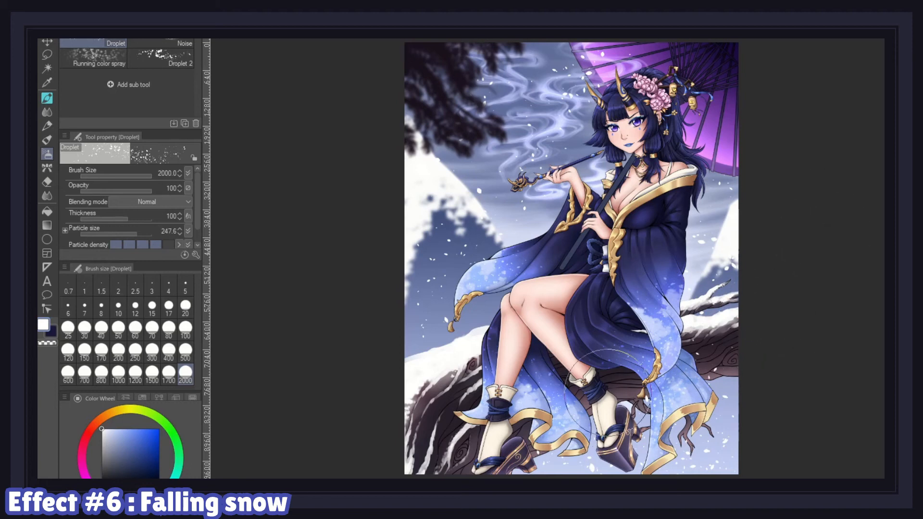
Step: Add a few more snow dabs near the left edge, undoing one stray stroke
left_click_drag(437, 367, 424, 476)
key("ctrl+z")
left_click(414, 349)
left_click(421, 412)
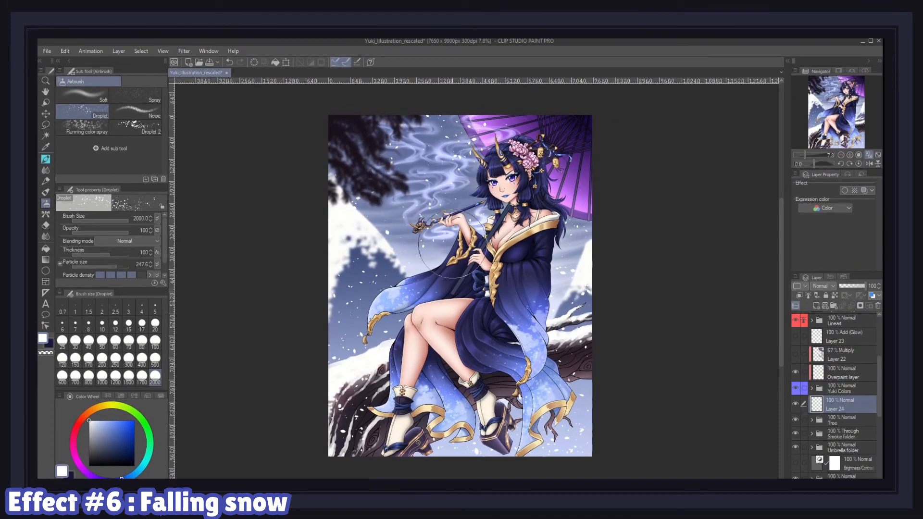
Step: Apply a motion blur with strength 17.43 at angle 35 to the snow copy layer
left_click(183, 51)
mouse_move(187, 61)
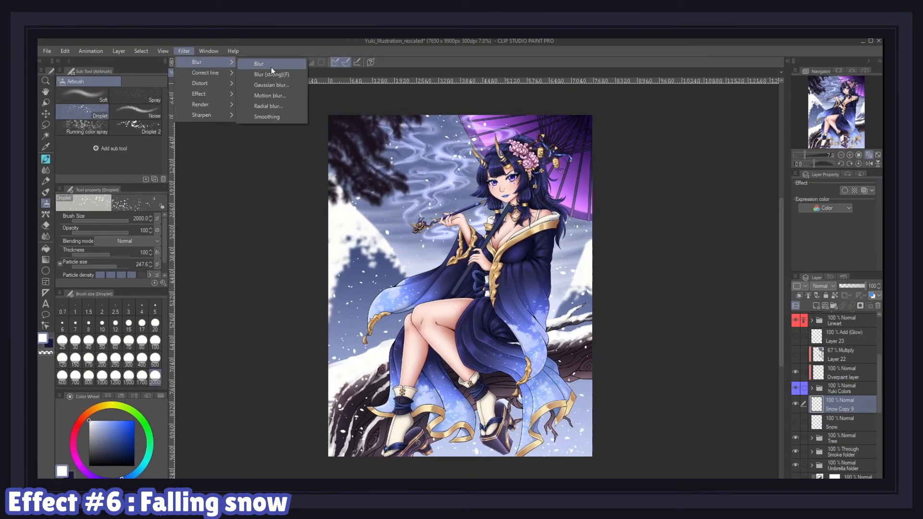
left_click(266, 96)
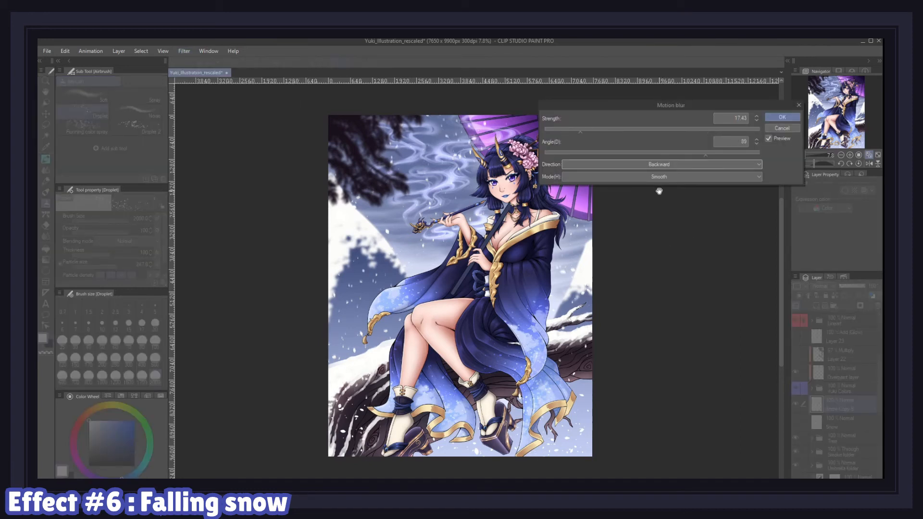
left_click(668, 164)
left_click(657, 183)
left_click(780, 118)
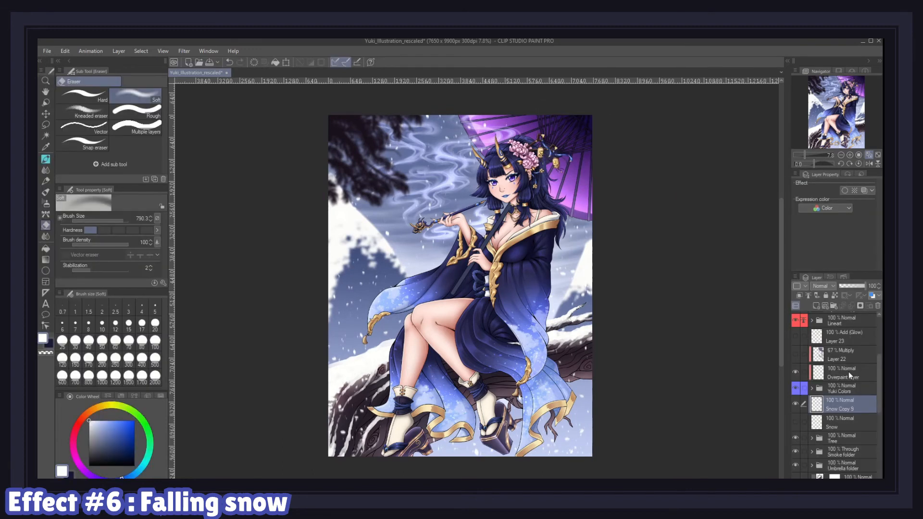
Step: Duplicate the blurred snow layer and set the copy's blending mode to Screen
right_click(858, 407)
left_click(812, 241)
left_click(819, 285)
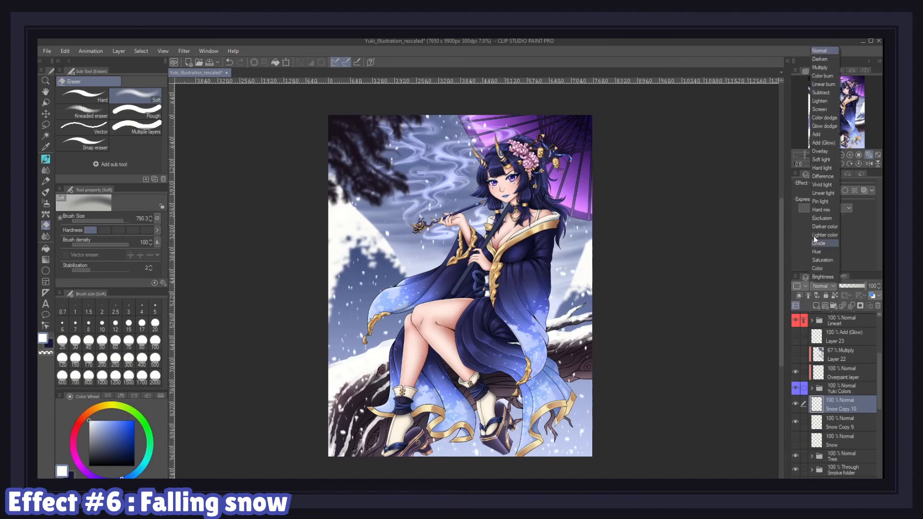
left_click(824, 143)
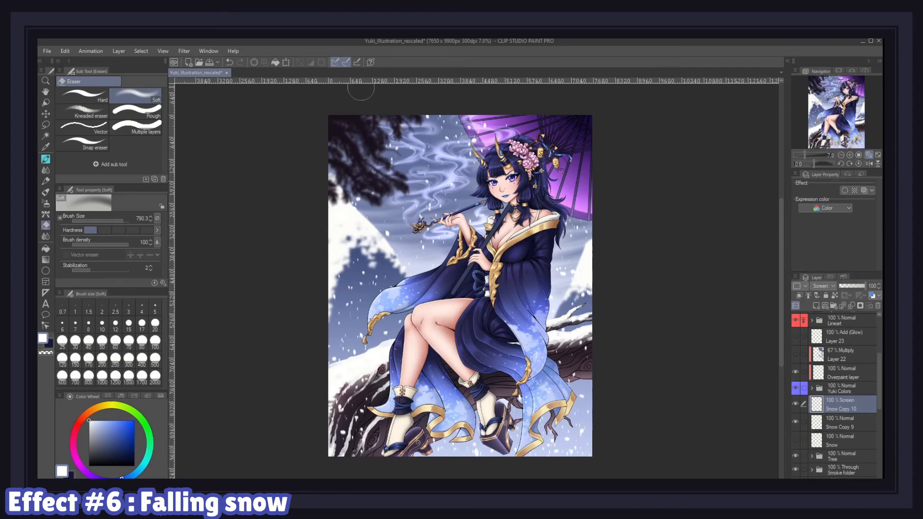
Step: Apply a Gaussian blur of strength 6 to the Screen snow copy
left_click(184, 51)
mouse_move(202, 62)
left_click(272, 86)
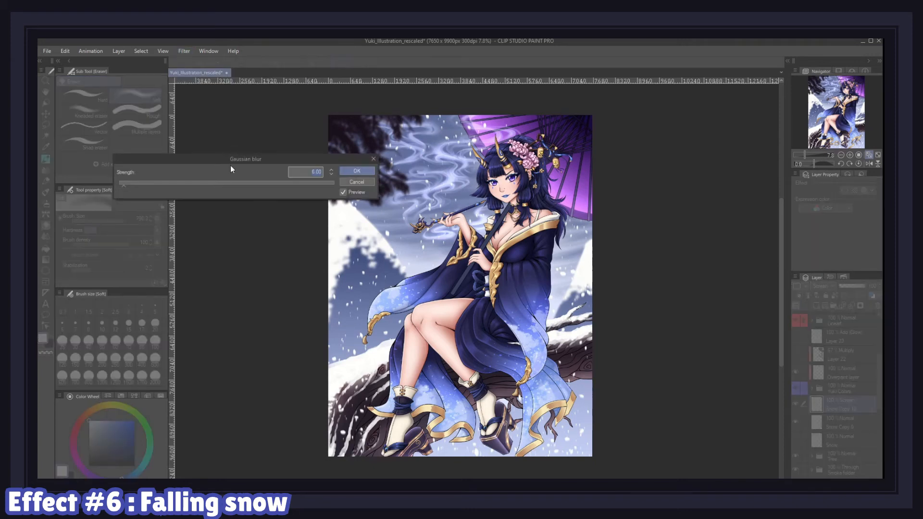
left_click(357, 171)
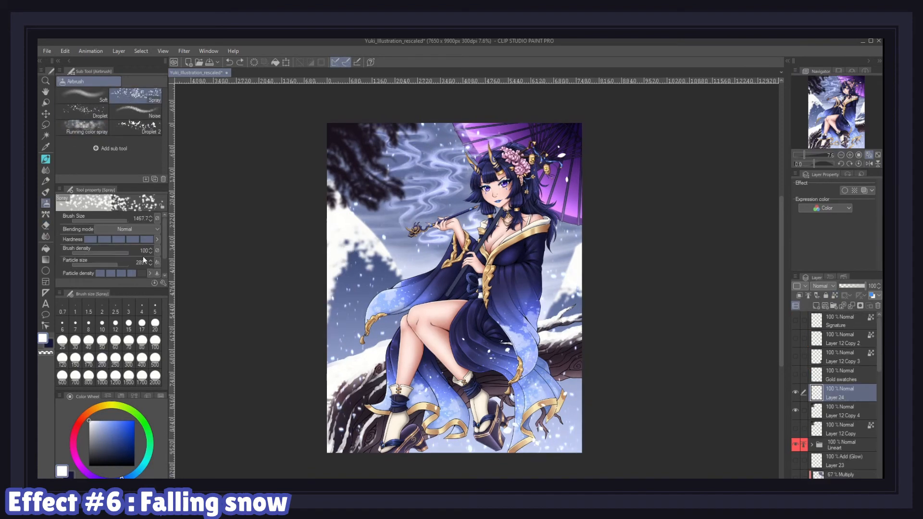
Step: Spray larger snow dots across the illustration with a bigger particle size on the snow layer
left_click(118, 265)
left_click_drag(378, 224, 340, 277)
mouse_move(396, 138)
left_mouse_down()
mouse_move(342, 429)
mouse_move(576, 385)
mouse_move(550, 275)
mouse_move(456, 335)
mouse_move(362, 371)
mouse_move(347, 399)
mouse_move(344, 350)
mouse_move(337, 401)
mouse_move(337, 313)
mouse_move(405, 255)
mouse_move(334, 316)
mouse_move(336, 228)
mouse_move(437, 174)
mouse_move(453, 141)
mouse_move(578, 201)
mouse_move(493, 114)
mouse_move(500, 300)
mouse_move(469, 342)
mouse_move(445, 291)
mouse_move(425, 185)
left_mouse_up()
key("g")
Step: Apply a motion blur with strength 36.70 at angle 35 to the large snow dots layer
left_click(184, 51)
mouse_move(200, 62)
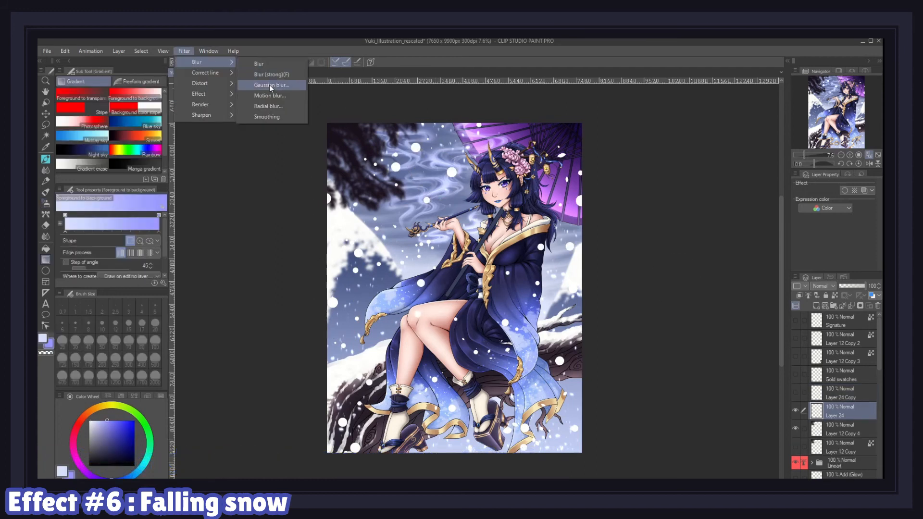
left_click(269, 84)
left_click(622, 129)
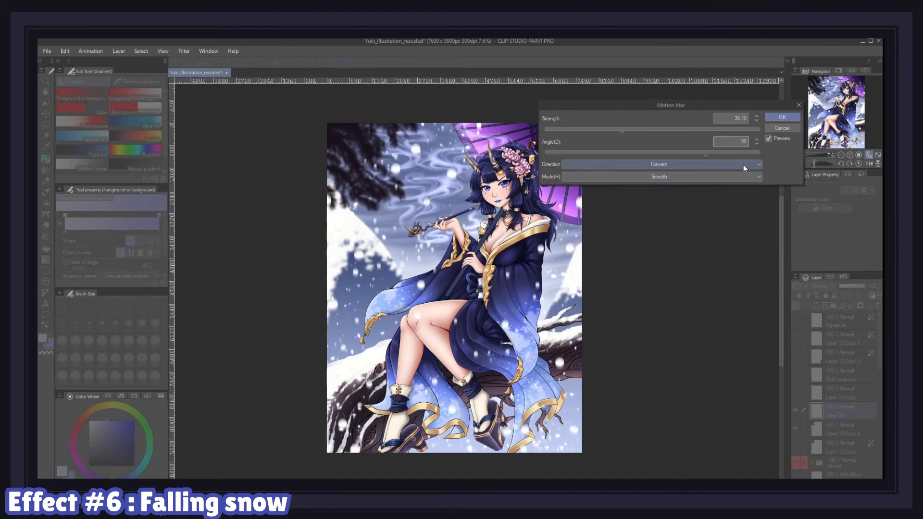
left_click(781, 118)
Step: Scale the large snow layer up to about 138% with Transform
key("ctrl+t")
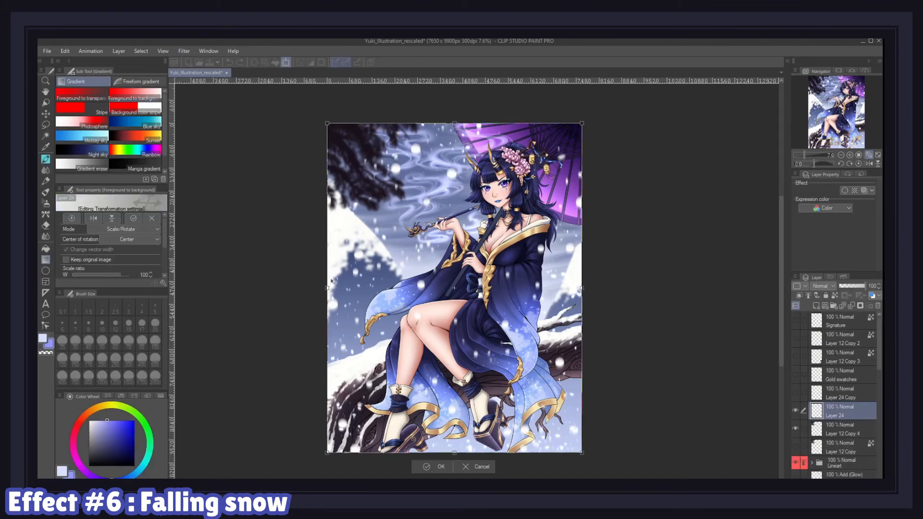
mouse_move(231, 288)
left_mouse_down()
mouse_move(247, 288)
mouse_move(235, 287)
left_mouse_up()
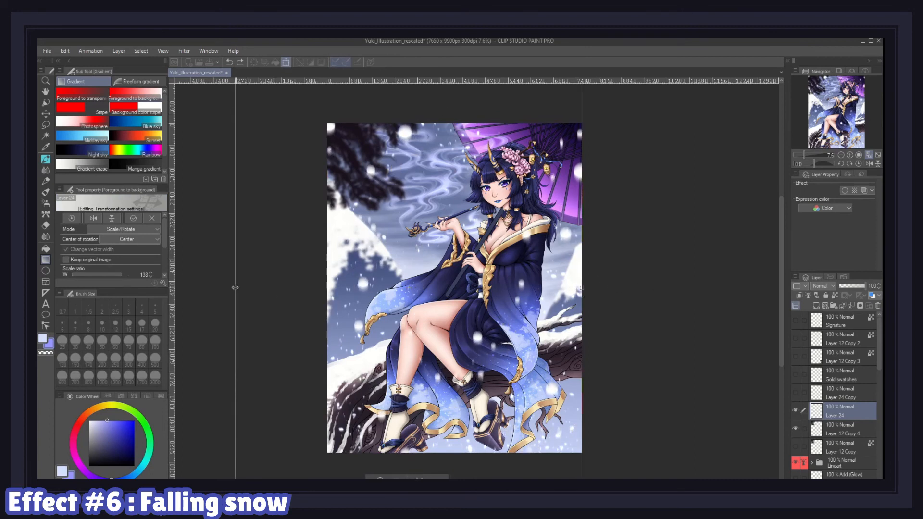
key("Return")
Step: Apply a Gaussian blur of strength 5 to the large snow layer
left_click(184, 51)
mouse_move(199, 65)
left_click(267, 86)
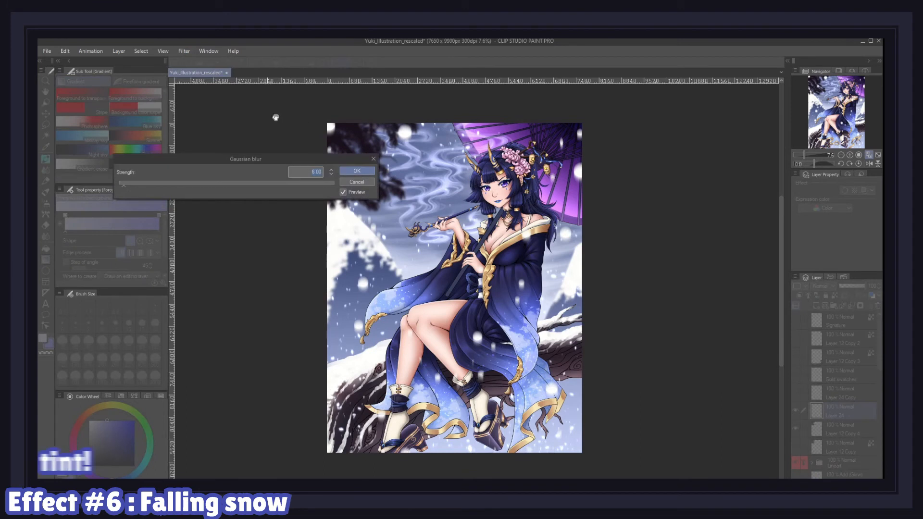
left_click(366, 172)
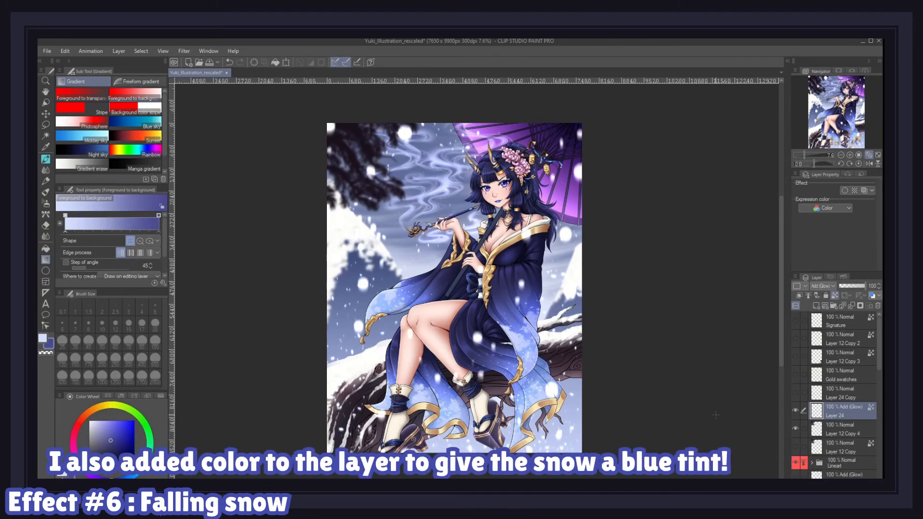
Step: Duplicate the large snow layer and switch the copy's blending mode to Screen
right_click(857, 411)
left_click(826, 246)
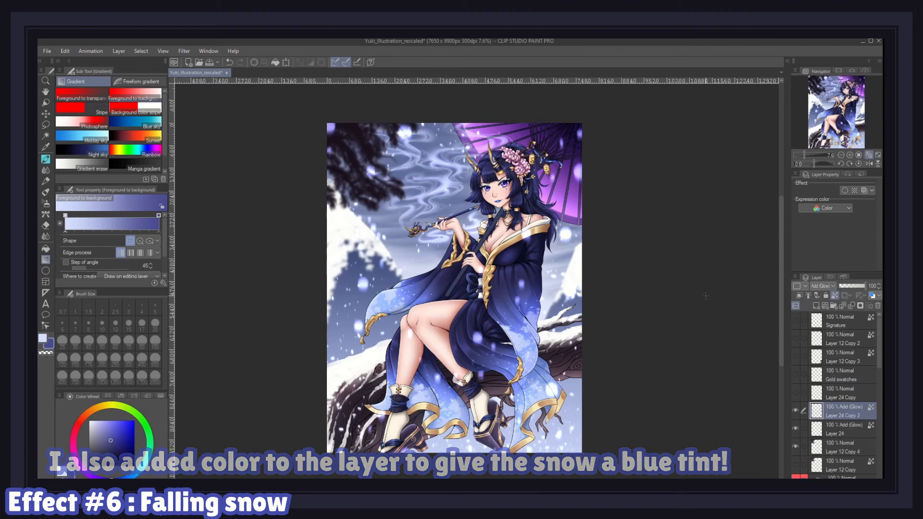
left_click(826, 287)
left_click(820, 109)
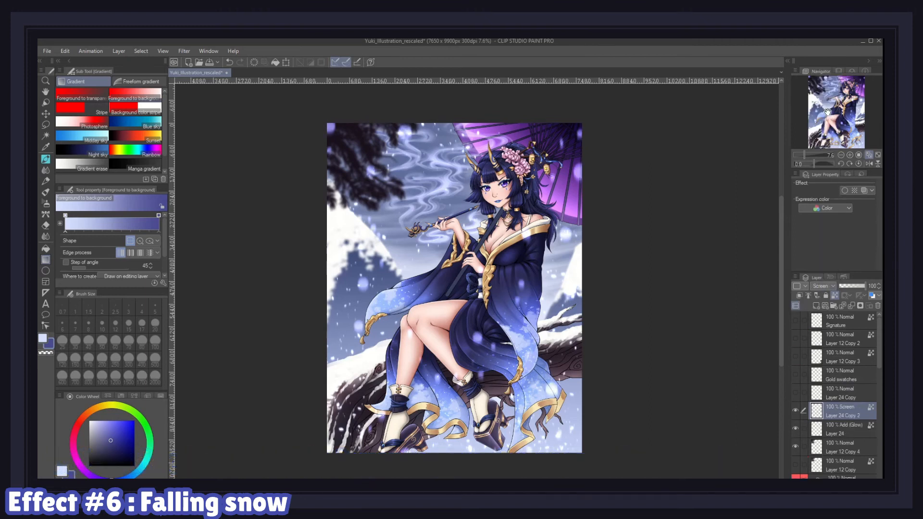
Step: Move the Screen snow copy one position down in the layer stack
left_click_drag(853, 410, 854, 436)
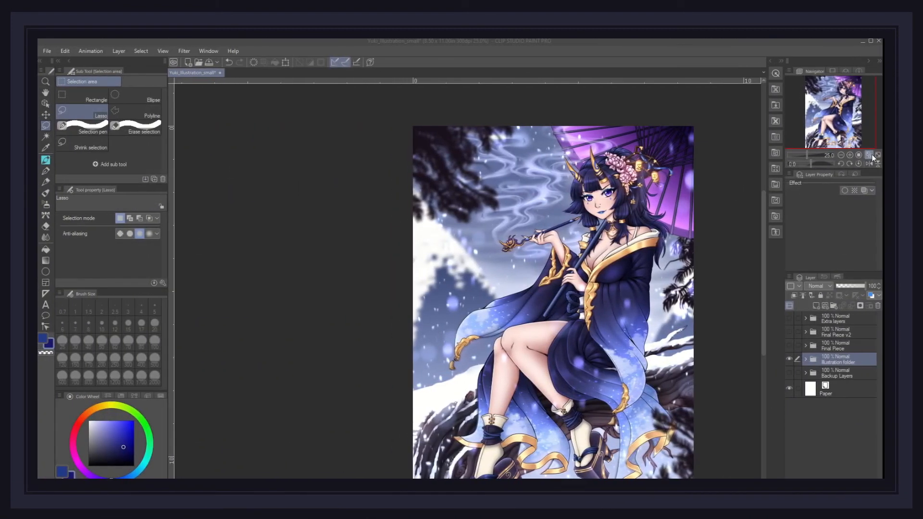
left_click(871, 155)
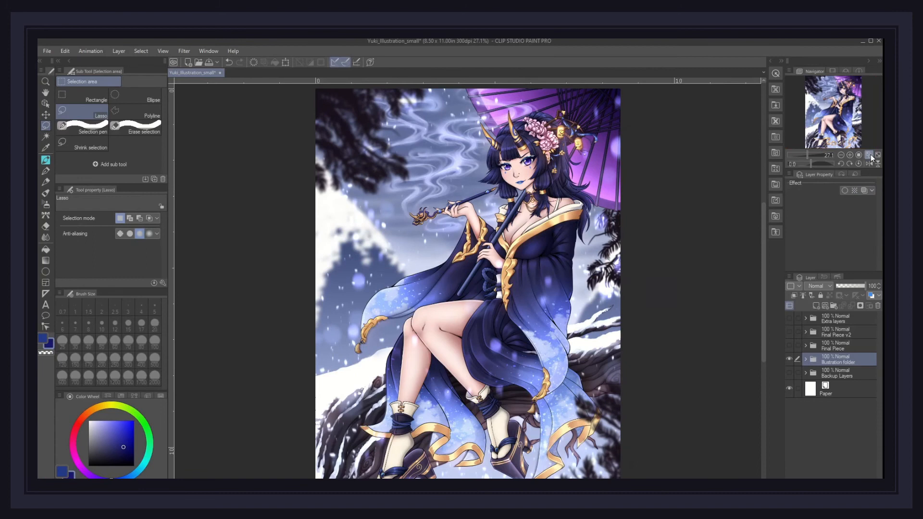
Step: Duplicate the illustration folder and merge the copy into a single raster layer
right_click(856, 357)
left_click(826, 197)
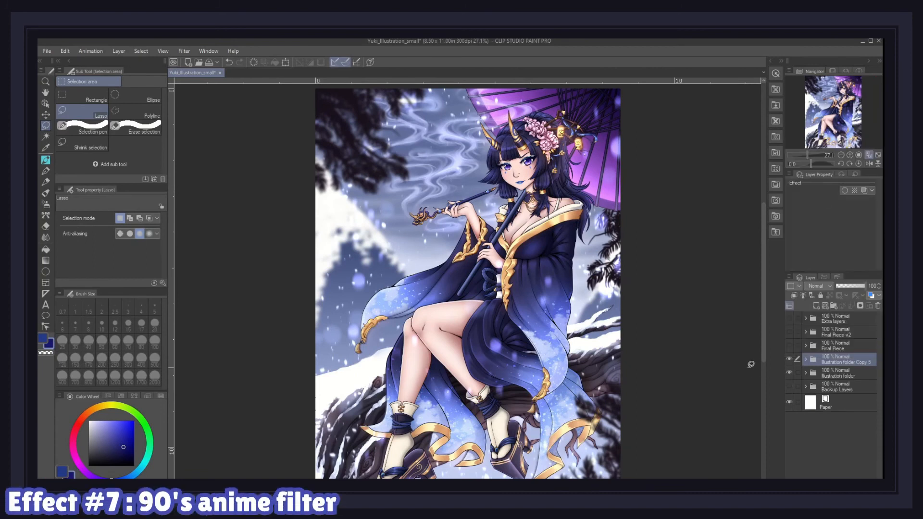
right_click(845, 358)
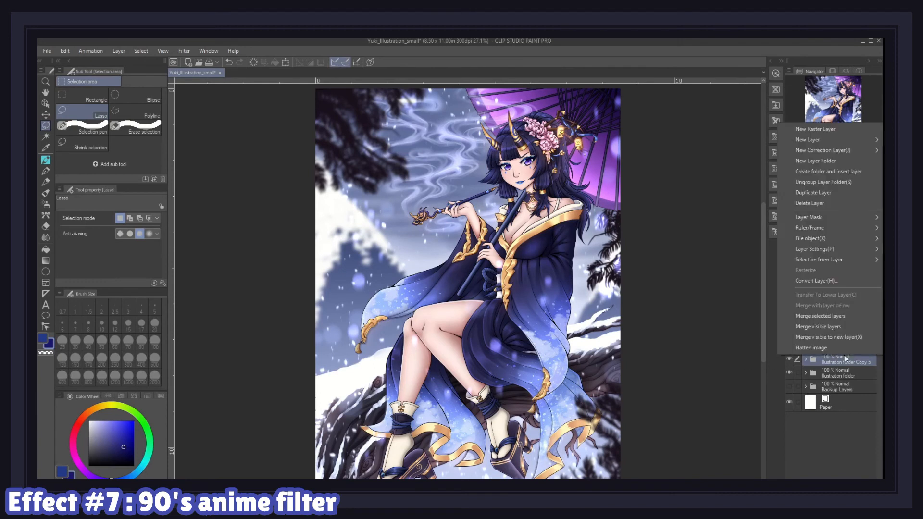
left_click(828, 317)
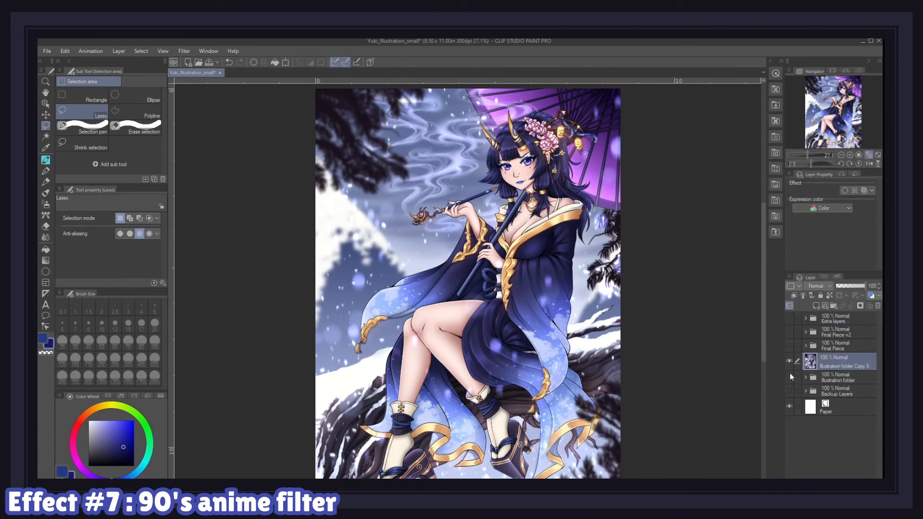
Step: Duplicate the merged illustration layer and apply a Gaussian blur to the copy
right_click(853, 359)
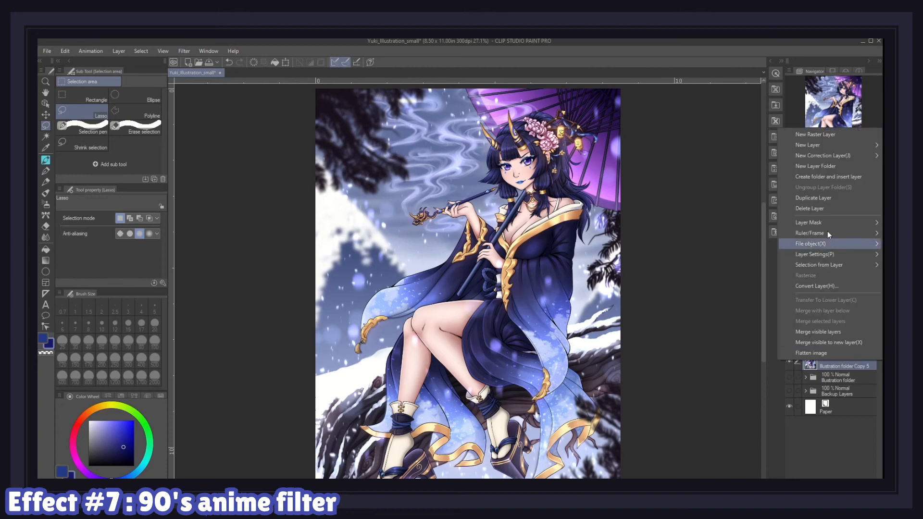
left_click(825, 200)
left_click(184, 51)
left_click(266, 83)
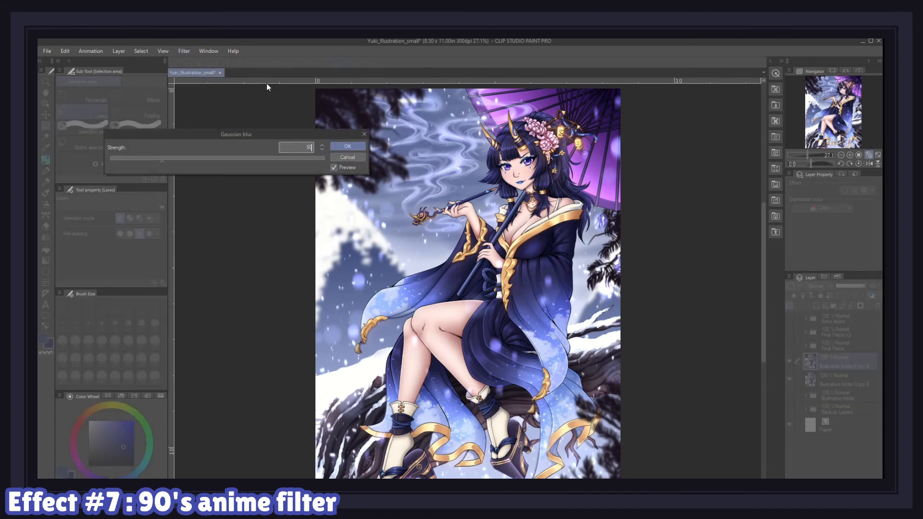
type("0")
left_click(351, 145)
Step: Set the blurred copy's layer opacity to 50%
left_click(872, 285)
type("50")
key("Return")
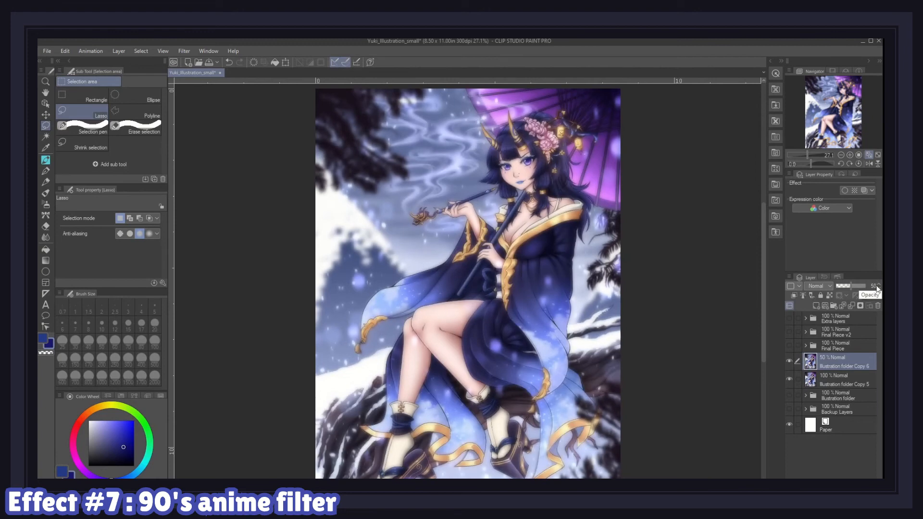
Step: Merge the blurred copy down into the merged illustration layer
right_click(849, 379)
left_click(837, 347)
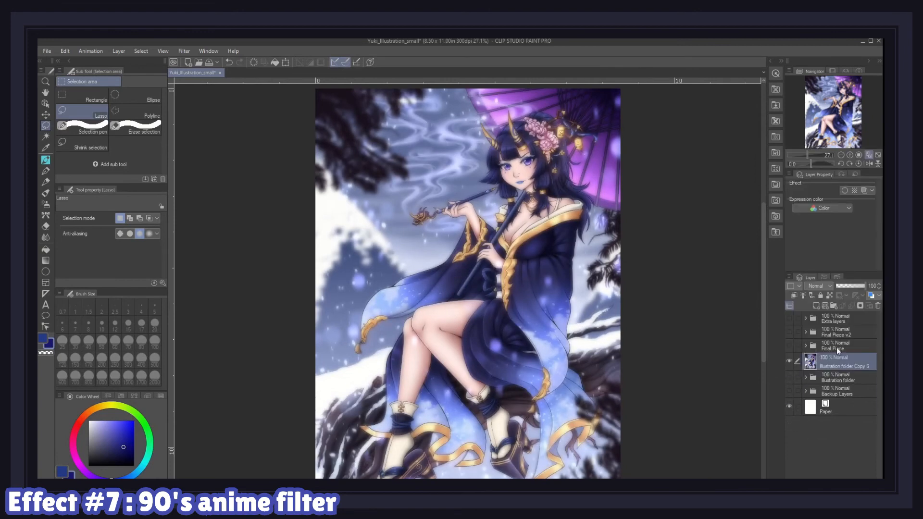
Step: Create three new blank layers and several copies of the merged illustration layer
left_click(816, 307)
left_click(816, 307)
left_click(816, 306)
left_click(847, 414)
key("ctrl+e")
key("Escape")
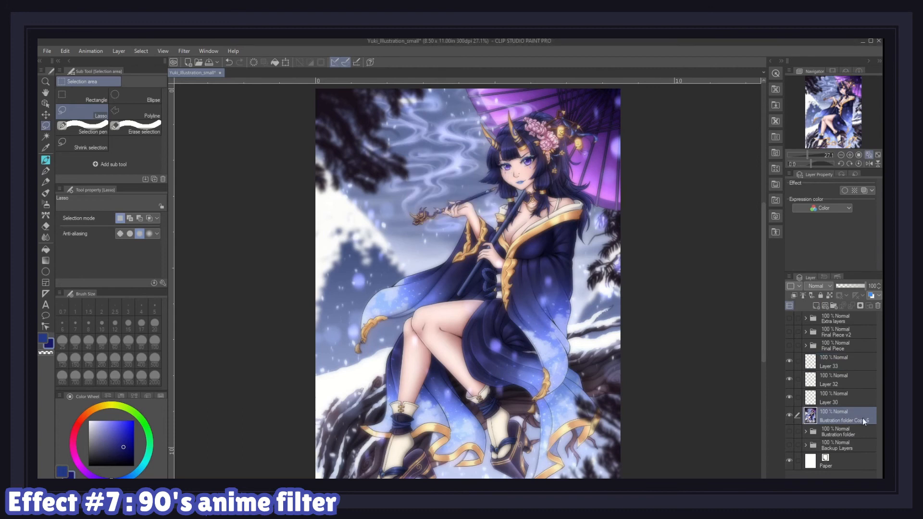
left_click(847, 396)
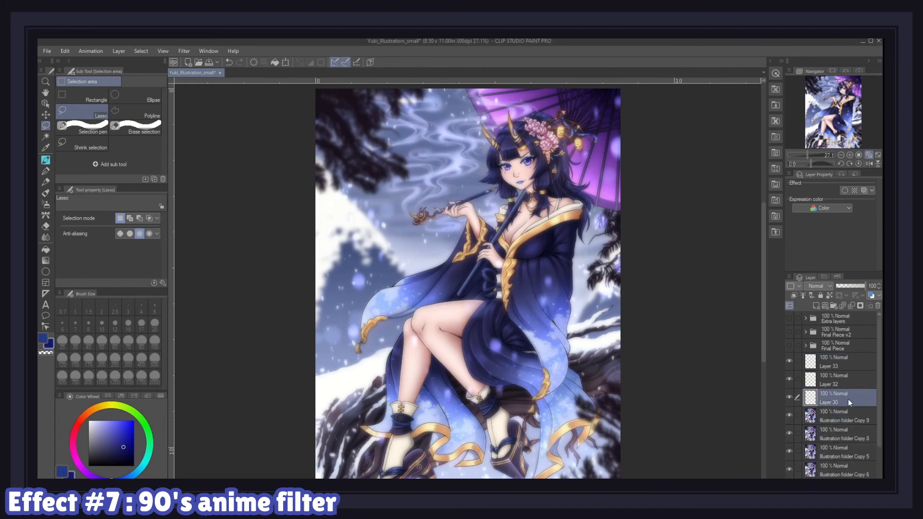
Step: Fill the lowest new blank layer with pure red
left_click(120, 396)
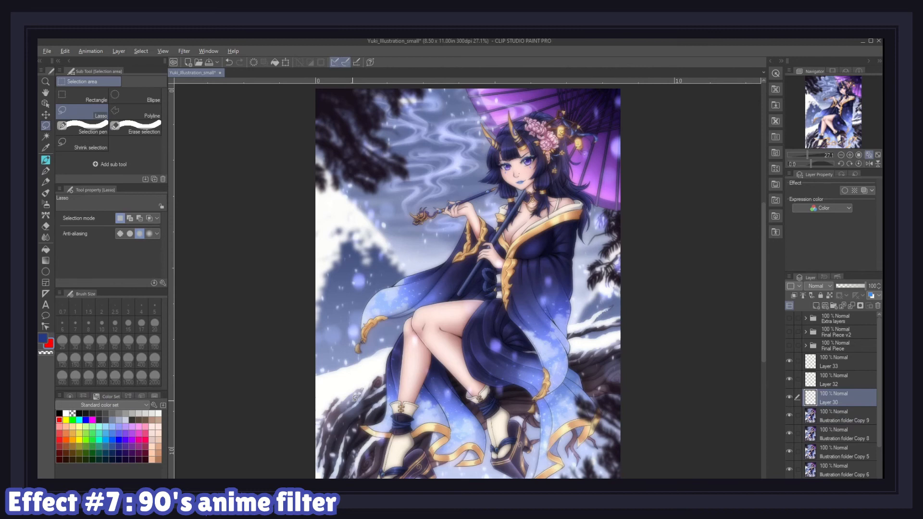
key("alt+BackSpace")
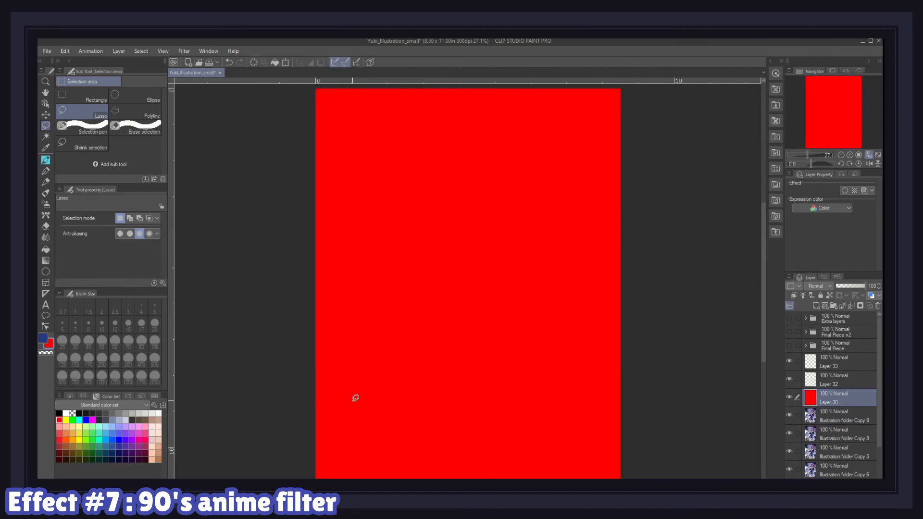
Step: Fill the middle new blank layer with pure green
left_click(851, 389)
left_click(73, 420)
key("alt+BackSpace")
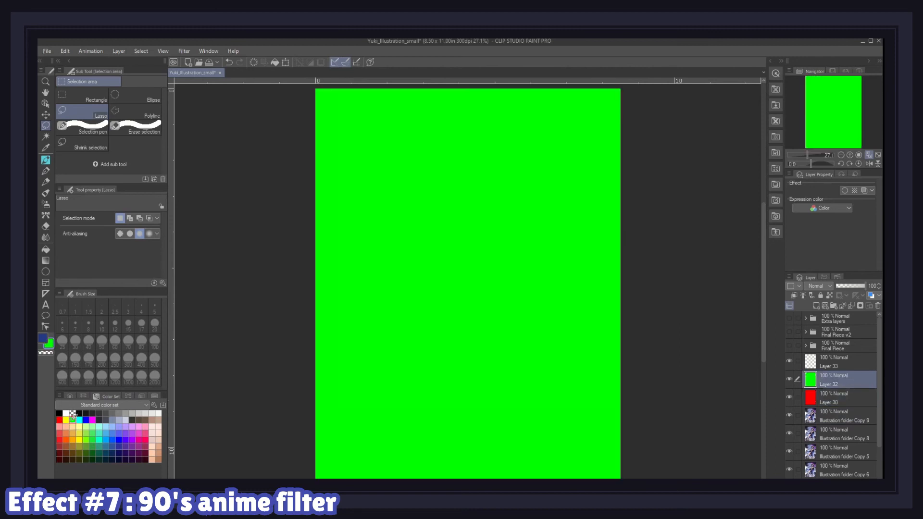
Step: Fill the top new blank layer with pure blue
left_click(864, 372)
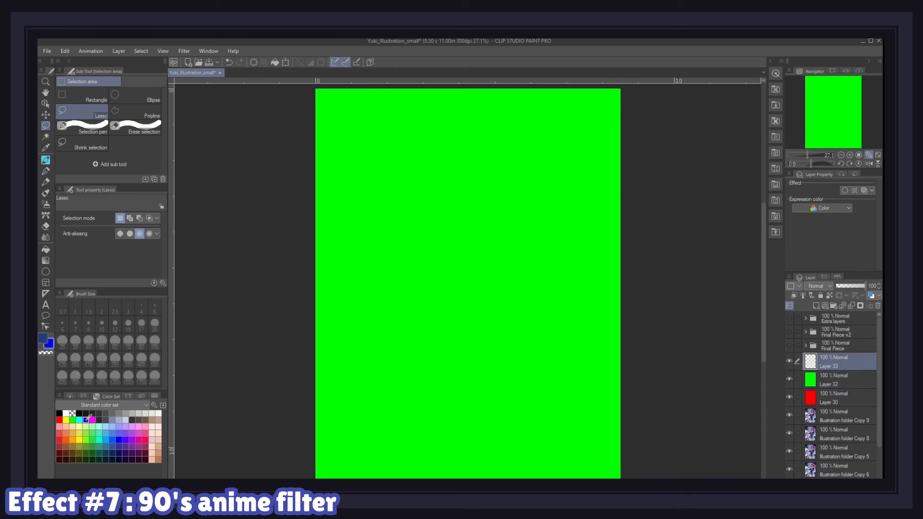
key("alt+BackSpace")
Step: Reorder the illustration copies so one sits directly beneath each colour layer
left_click_drag(849, 423, 852, 373)
left_click_drag(853, 437, 849, 408)
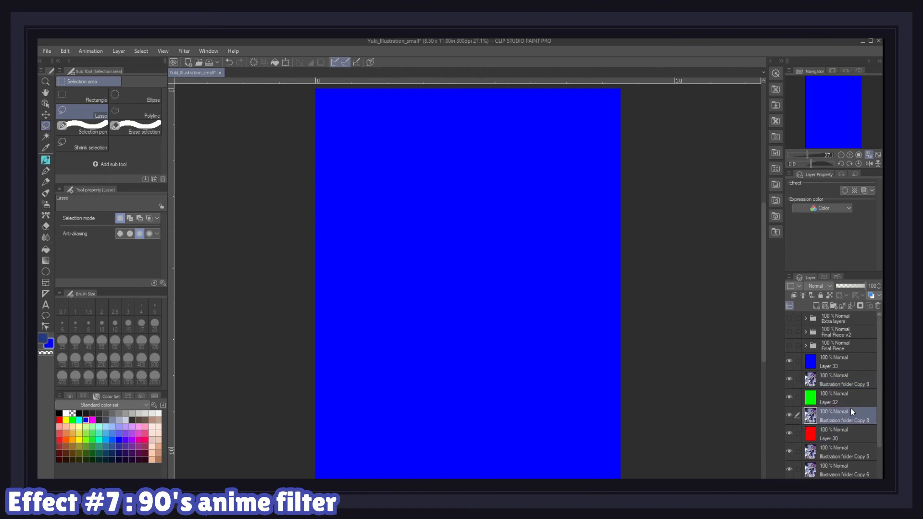
Step: Set the blue, green and red layers' blending modes to Multiply
left_click(847, 362)
left_click(819, 285)
left_click(813, 170)
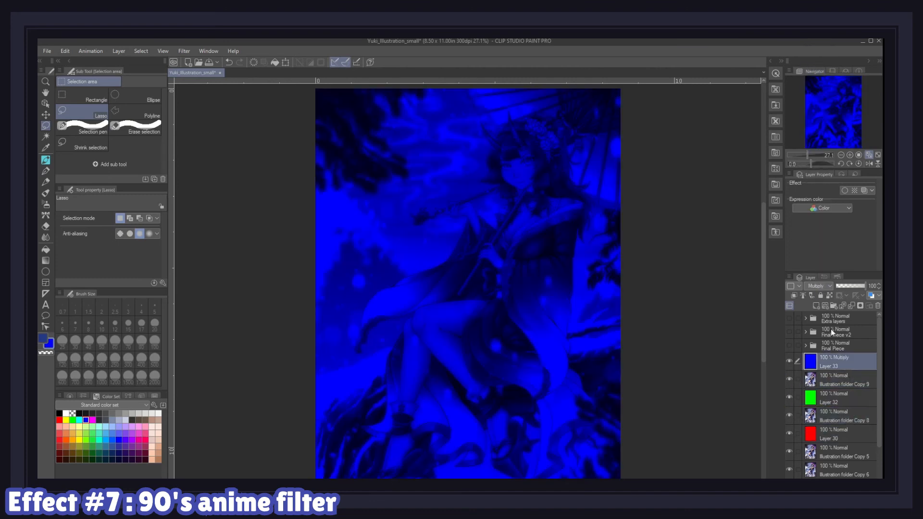
left_click(846, 398)
left_click(820, 286)
left_click(814, 170)
left_click(846, 435)
left_click(819, 286)
left_click(813, 170)
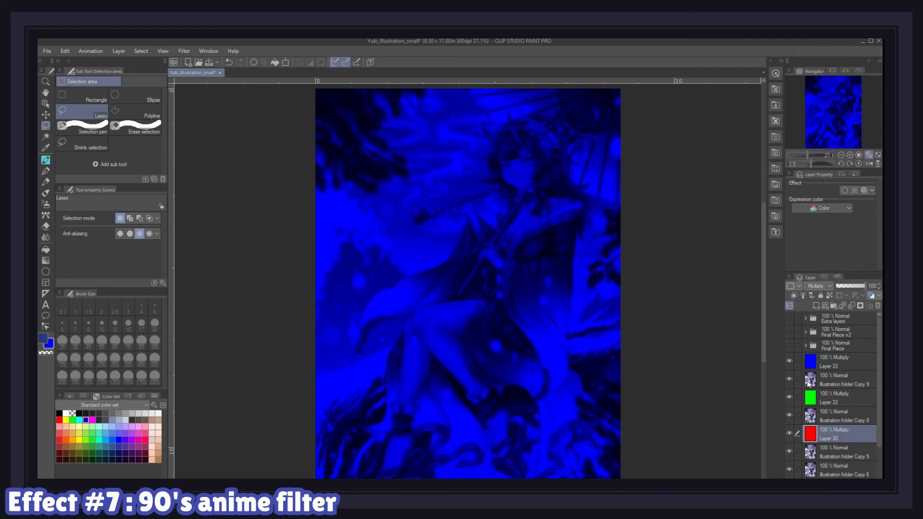
Step: Merge each colour layer down into the illustration copy beneath it
left_click(845, 362)
left_click(852, 306)
left_click(850, 380)
left_click(851, 306)
left_click(850, 398)
left_click(852, 306)
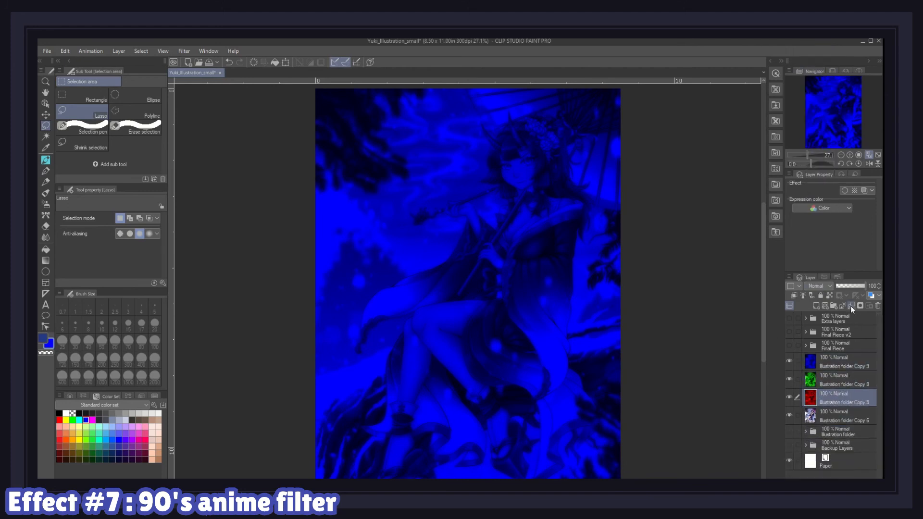
Step: Set the blending mode of the green and blue layers to Screen
left_click(843, 377)
left_click(819, 286)
left_click(820, 110)
left_click(837, 361)
left_click(819, 285)
left_click(814, 109)
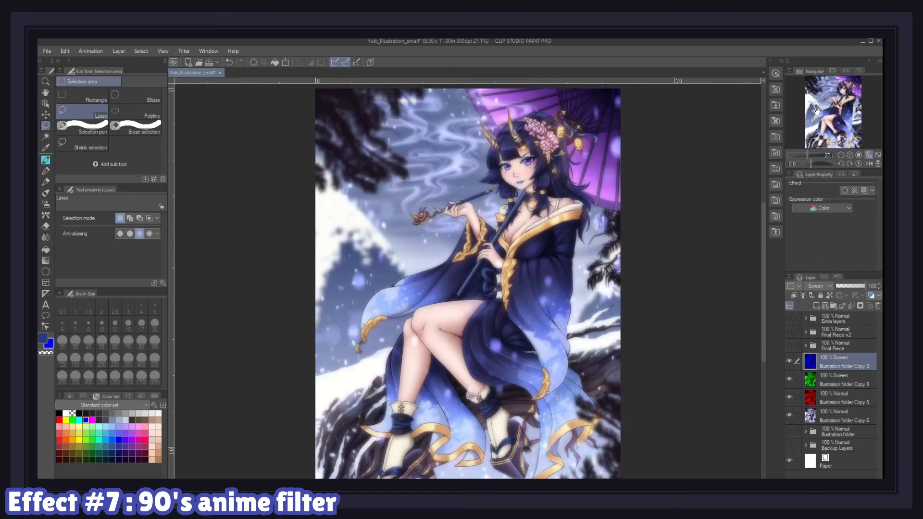
Step: Offset the red and green layers slightly with the Move layer tool to create an RGB split
left_click(842, 380)
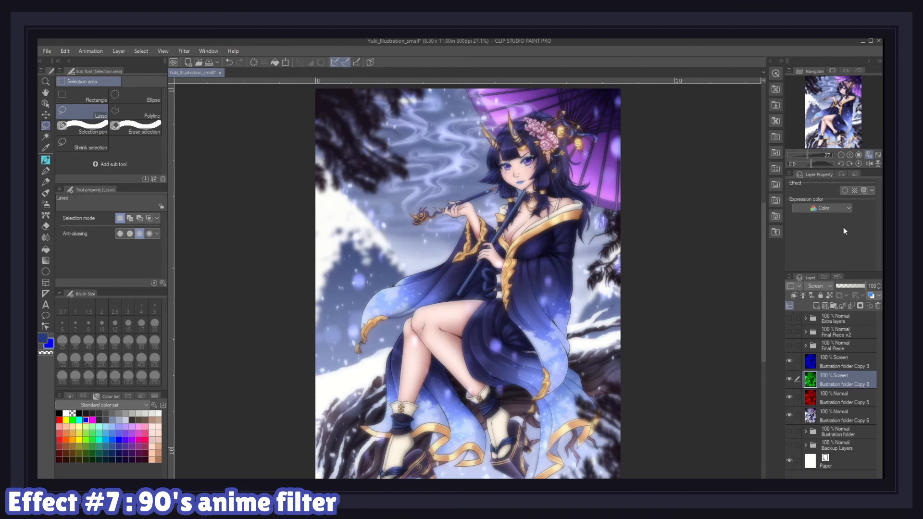
scroll(526, 126, "up", 5)
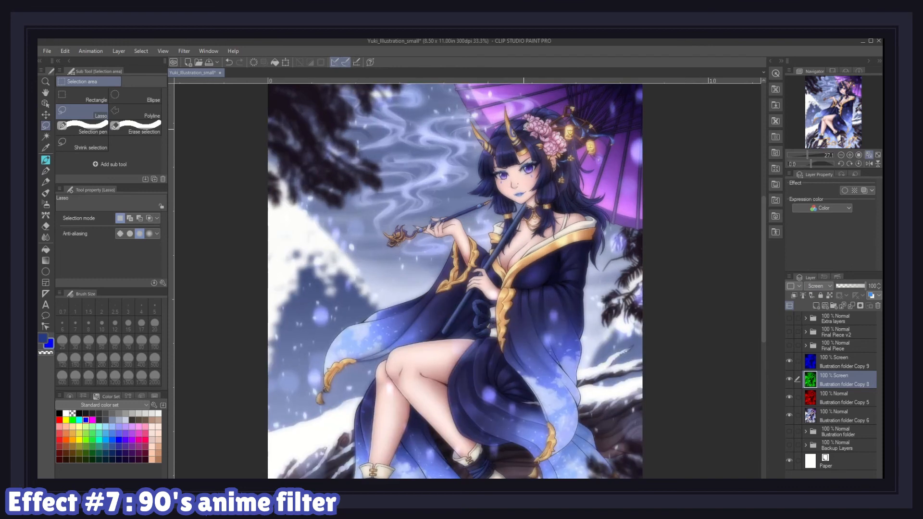
scroll(532, 157, "up", 2)
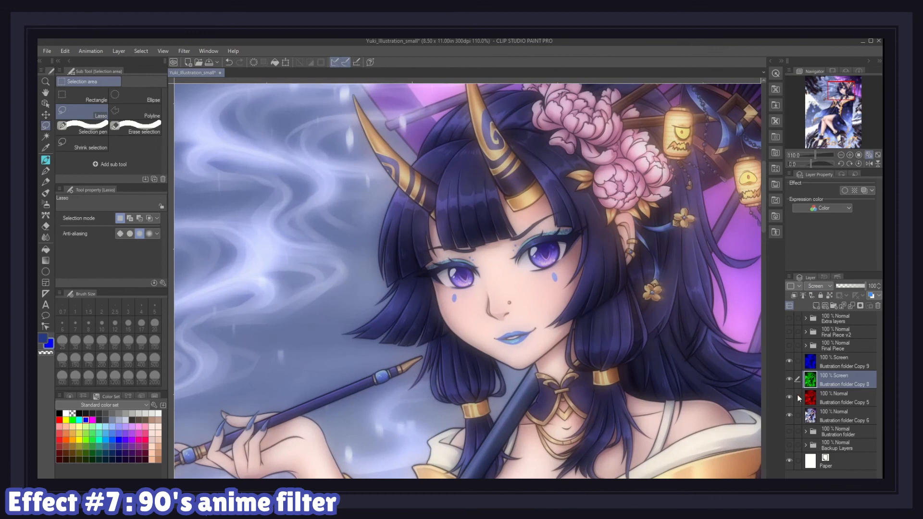
key("k")
left_click(860, 401)
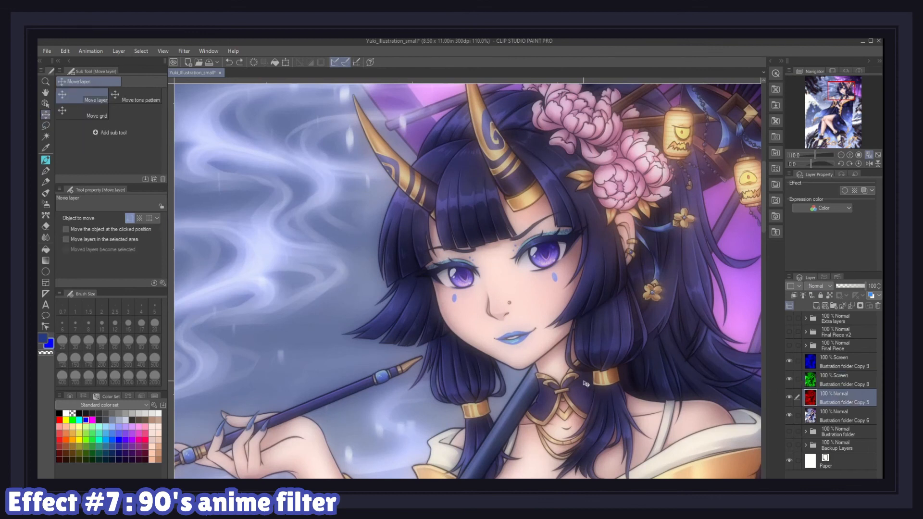
left_click(832, 383)
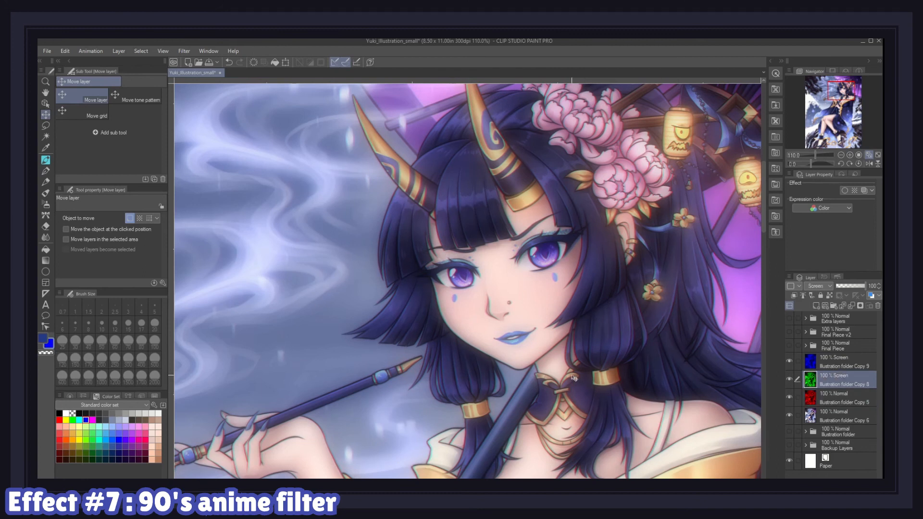
scroll(576, 262, "up", 5)
left_click(848, 402)
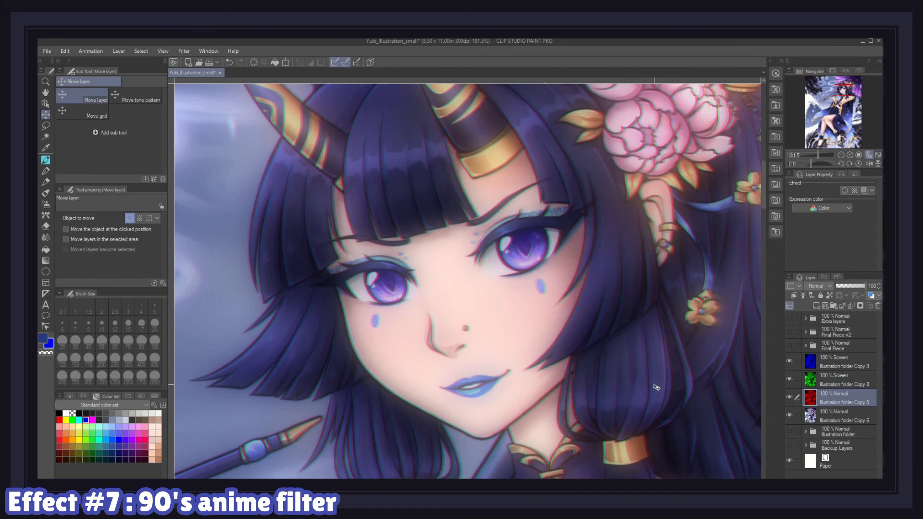
left_click(834, 380)
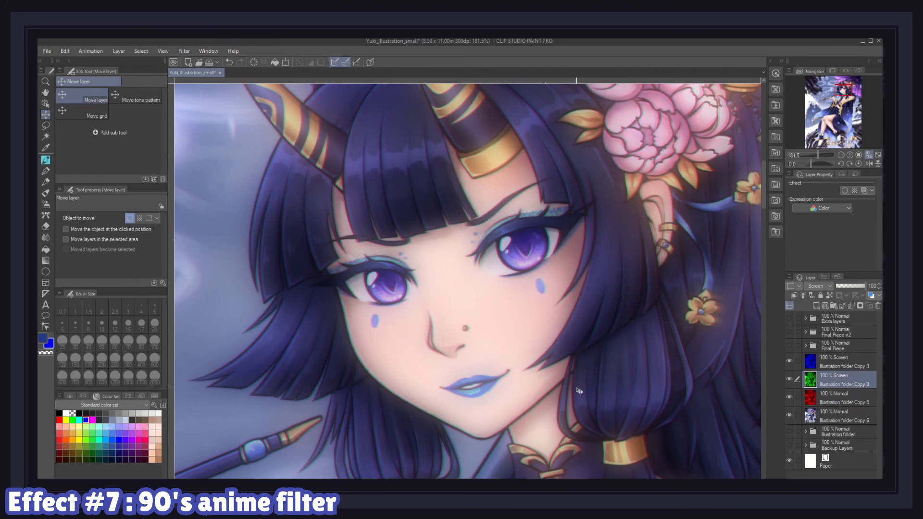
Step: Select the three colour layers and merge them into a single layer
left_click(868, 158)
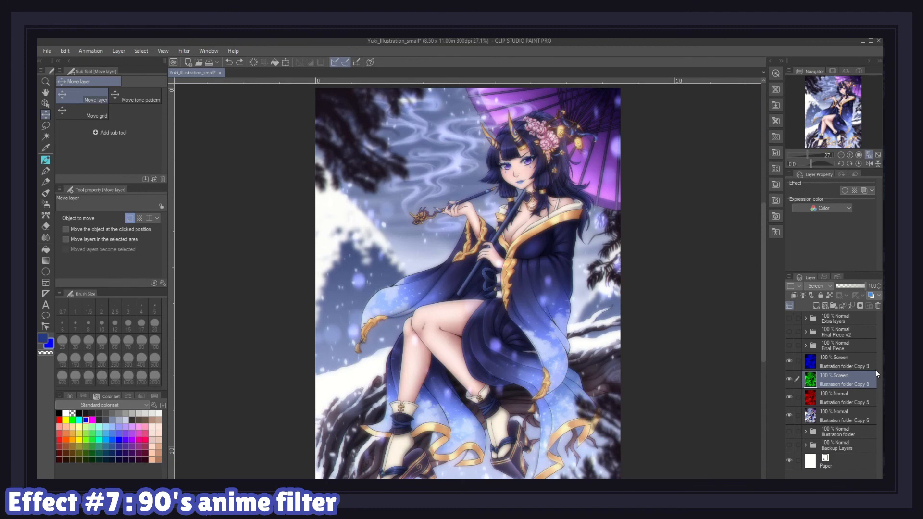
left_click(830, 367)
left_click(841, 413, "shift")
right_click(842, 413)
left_click(837, 374)
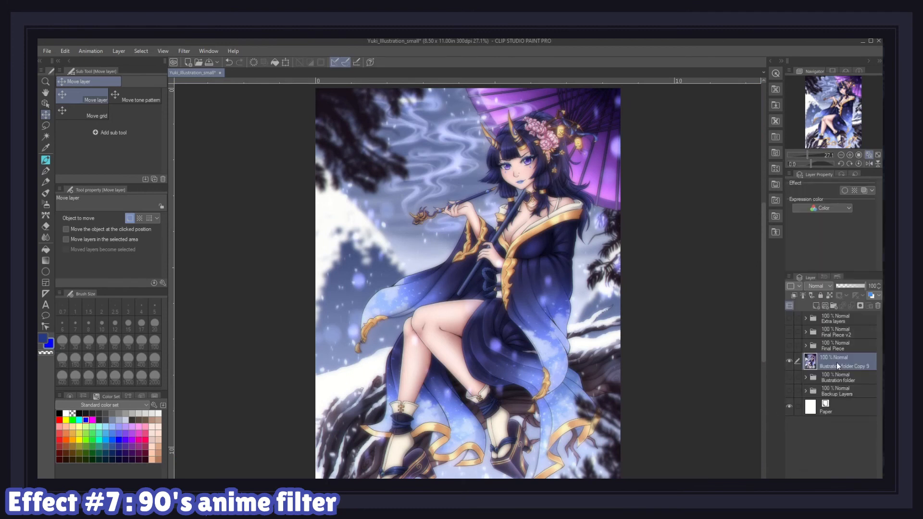
Step: Open Clip Studio Assets favourites and drag the Color noise Texture material onto the canvas
left_click(771, 61)
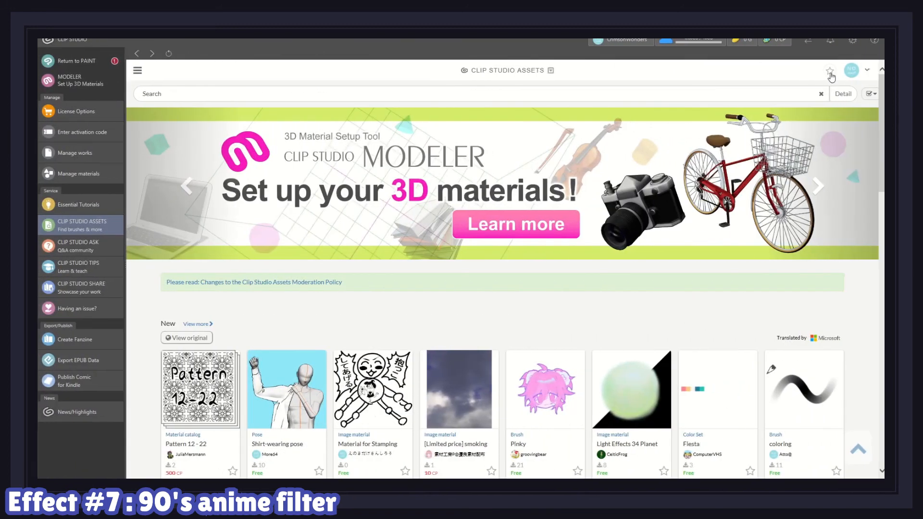
left_click(830, 71)
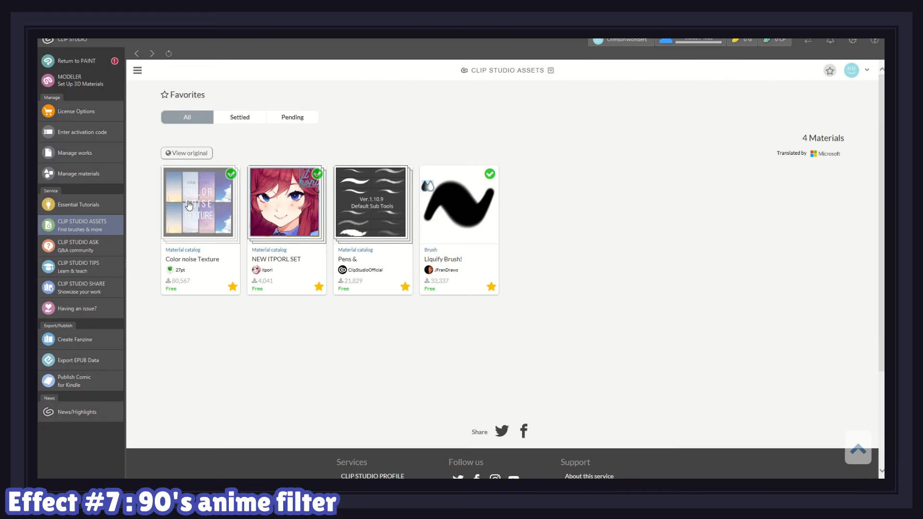
left_click(189, 204)
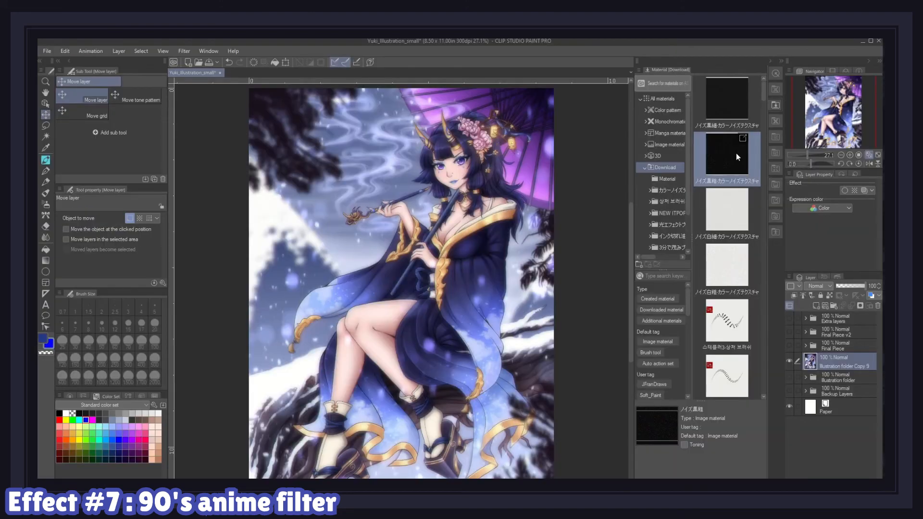
left_click_drag(736, 153, 440, 280)
left_click_drag(446, 313, 450, 218)
Step: Set the noise layer's blending mode to Overlay and its opacity to 30
left_click(826, 286)
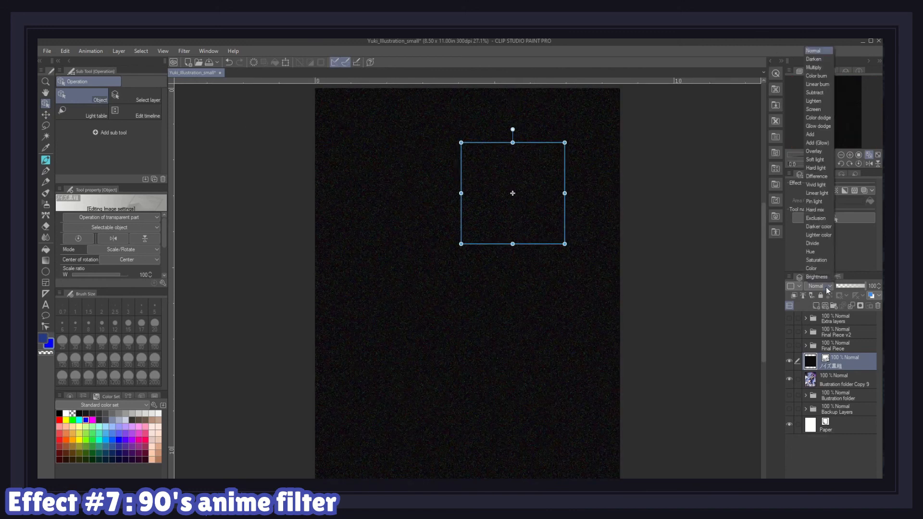
left_click(816, 152)
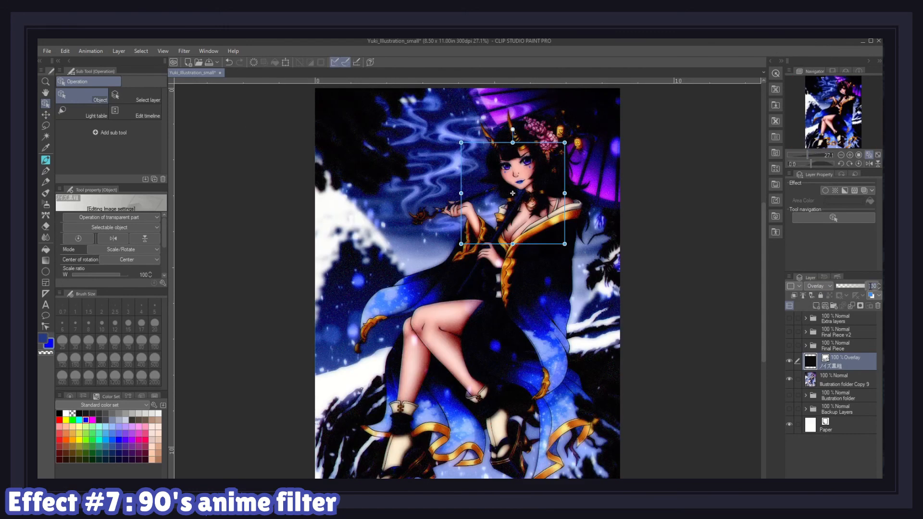
type("30")
key("Return")
Step: Toggle the noise layer's visibility on and off to compare the effect up close
left_click(789, 363)
left_click(789, 362)
left_click(789, 363)
left_click(790, 362)
scroll(535, 125, "up", 5)
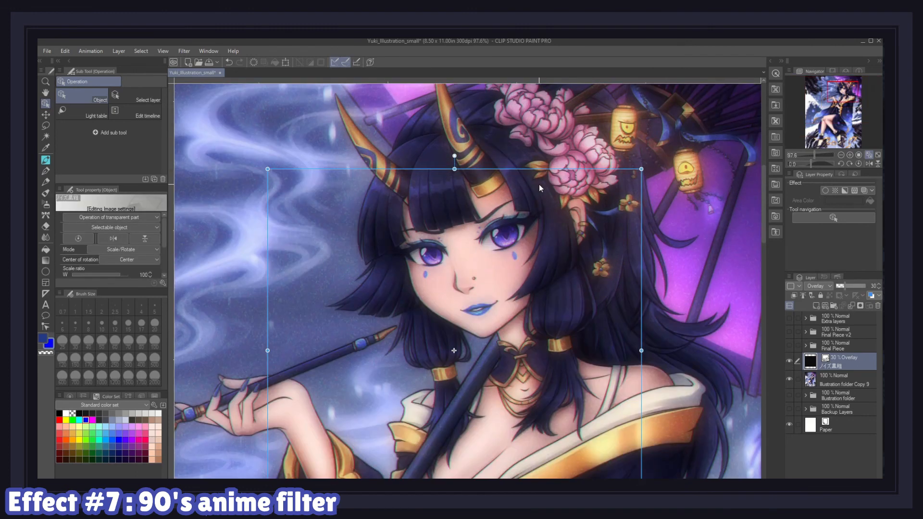
Step: Duplicate the merged illustration layer and set the copy to Screen at 30 opacity
left_click(847, 378)
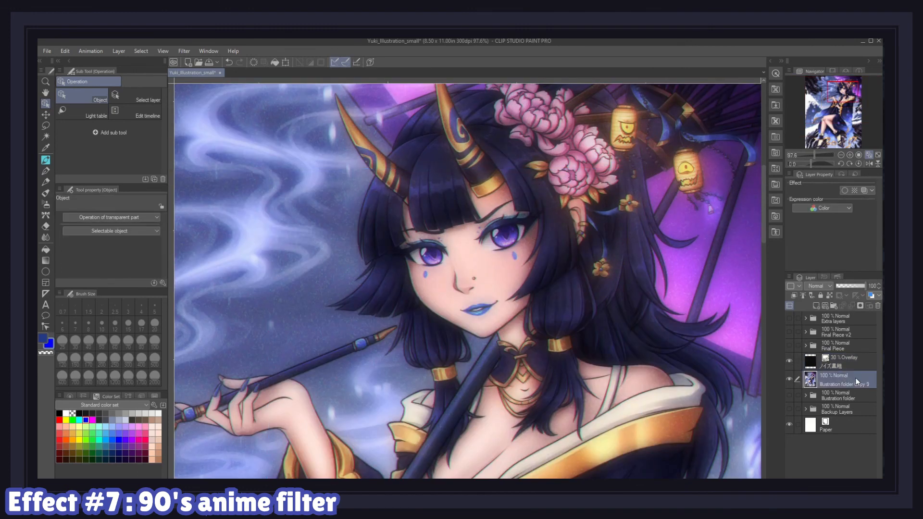
right_click(856, 379)
left_click(833, 217)
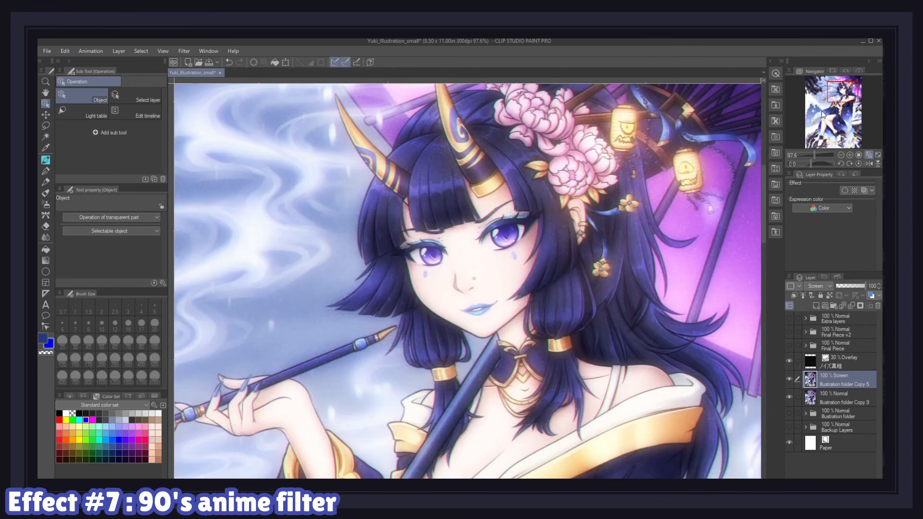
key("Return")
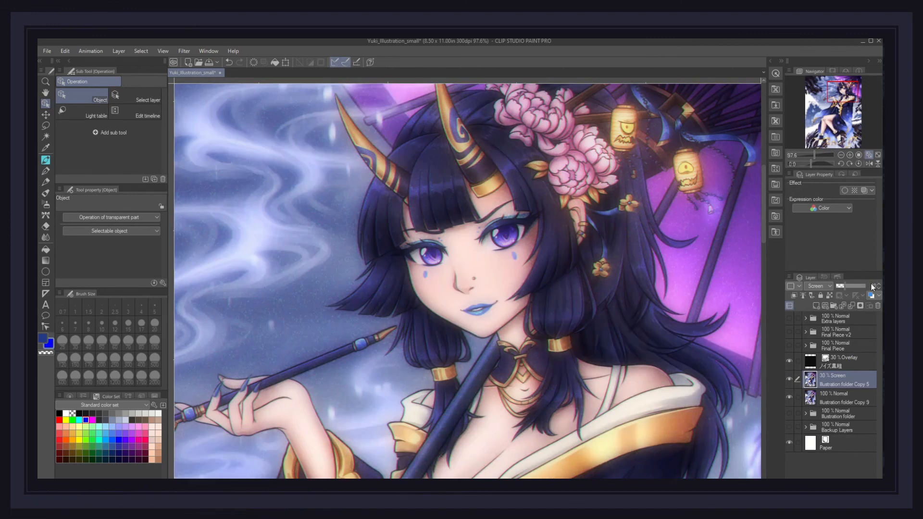